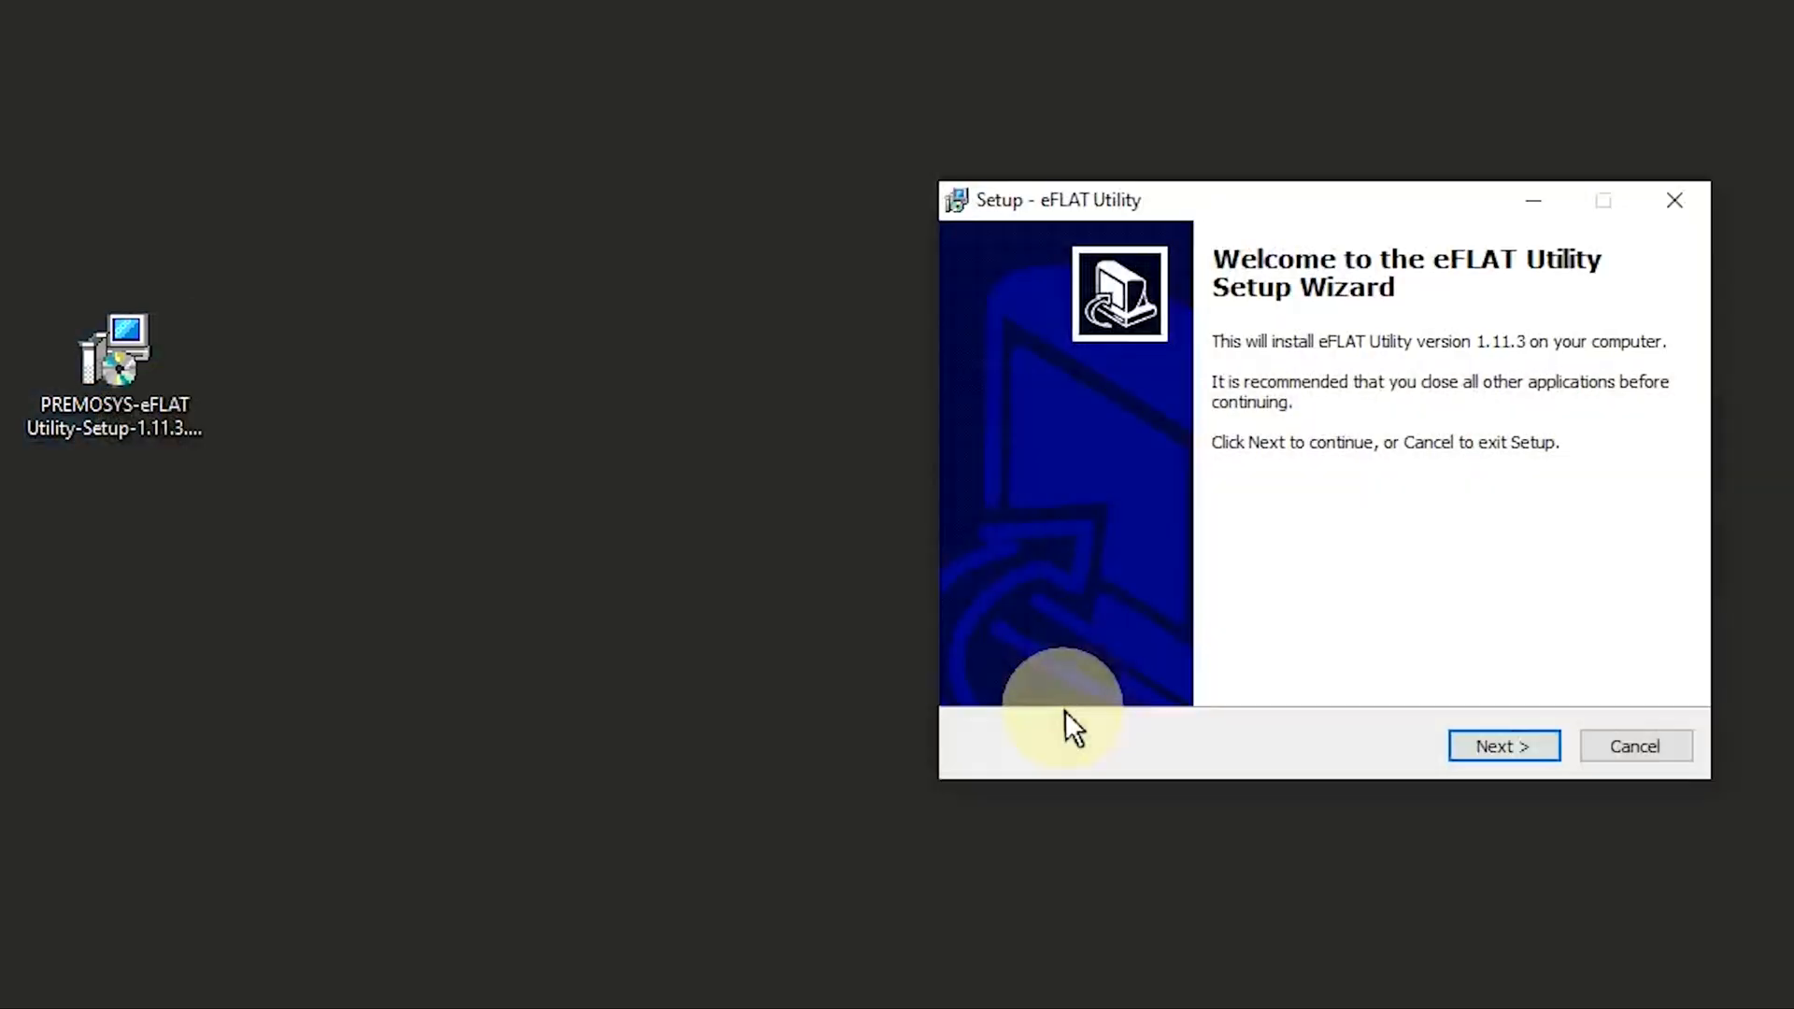
# - Install eFLAT Utility 1.11.3 as a full installation with documentation and a desktop shortcut, and launch it
pyautogui.click(1506, 748)
pyautogui.click(1509, 750)
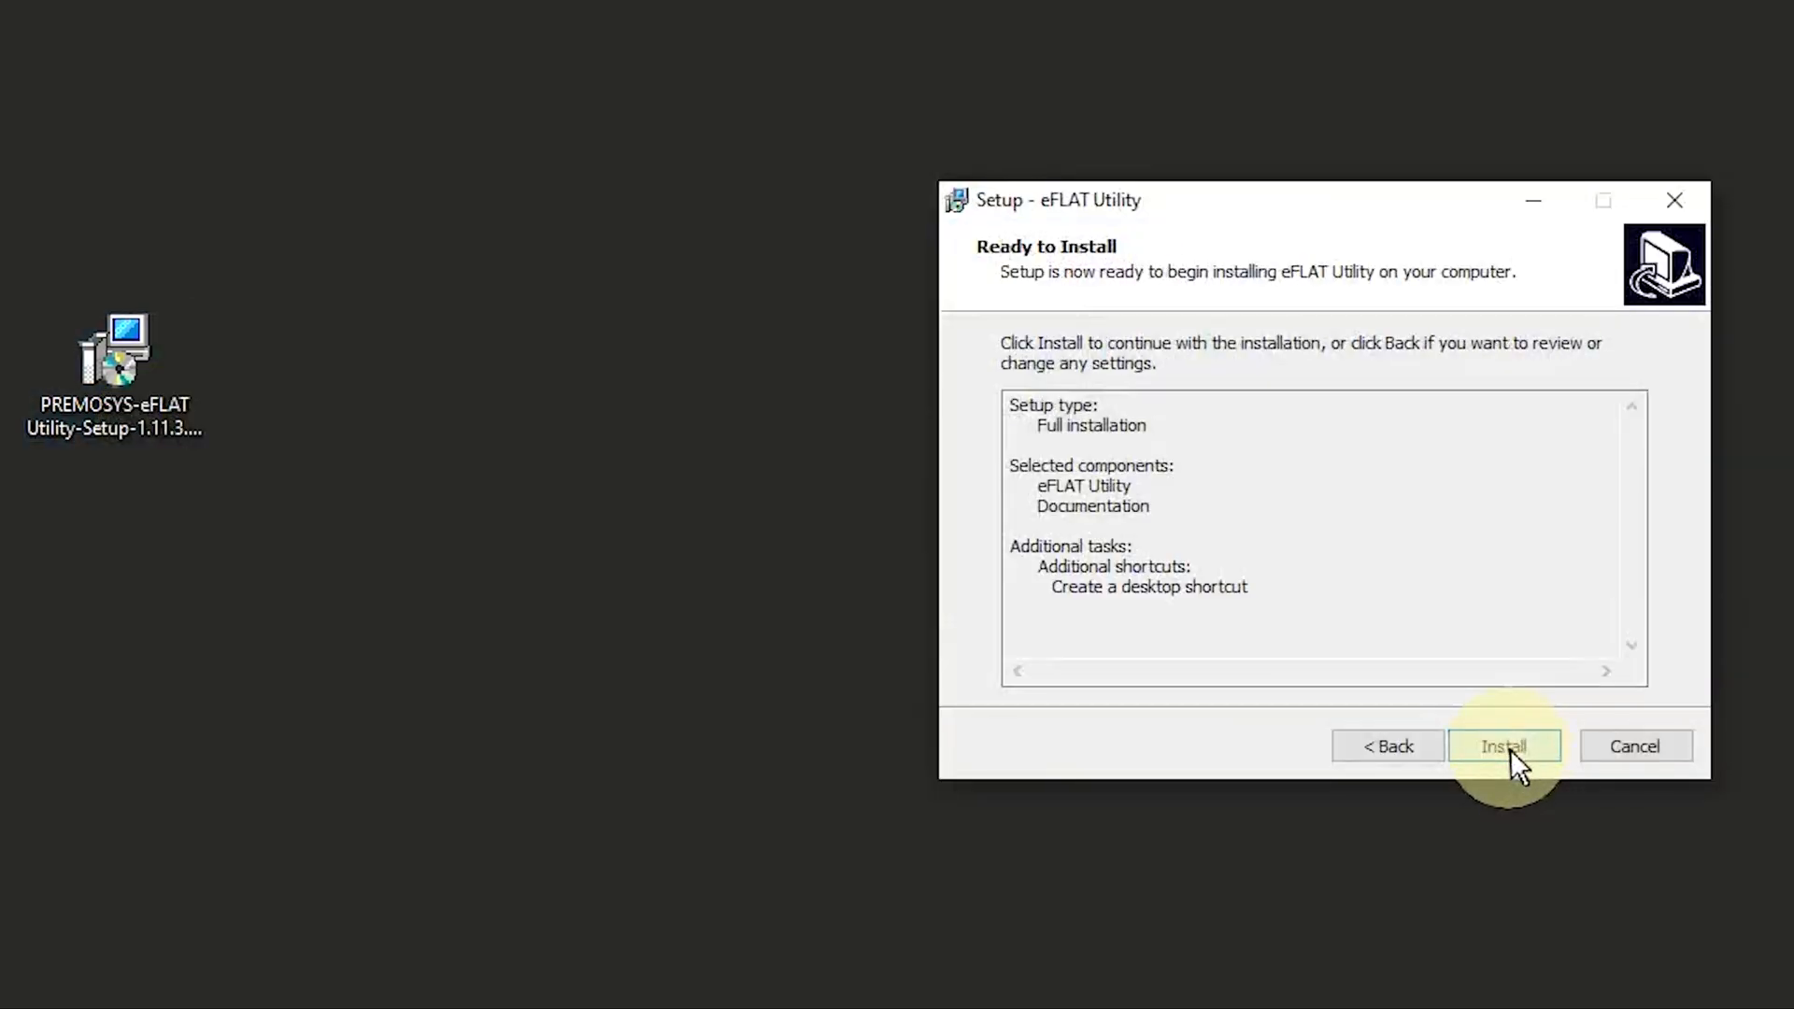
pyautogui.click(1509, 751)
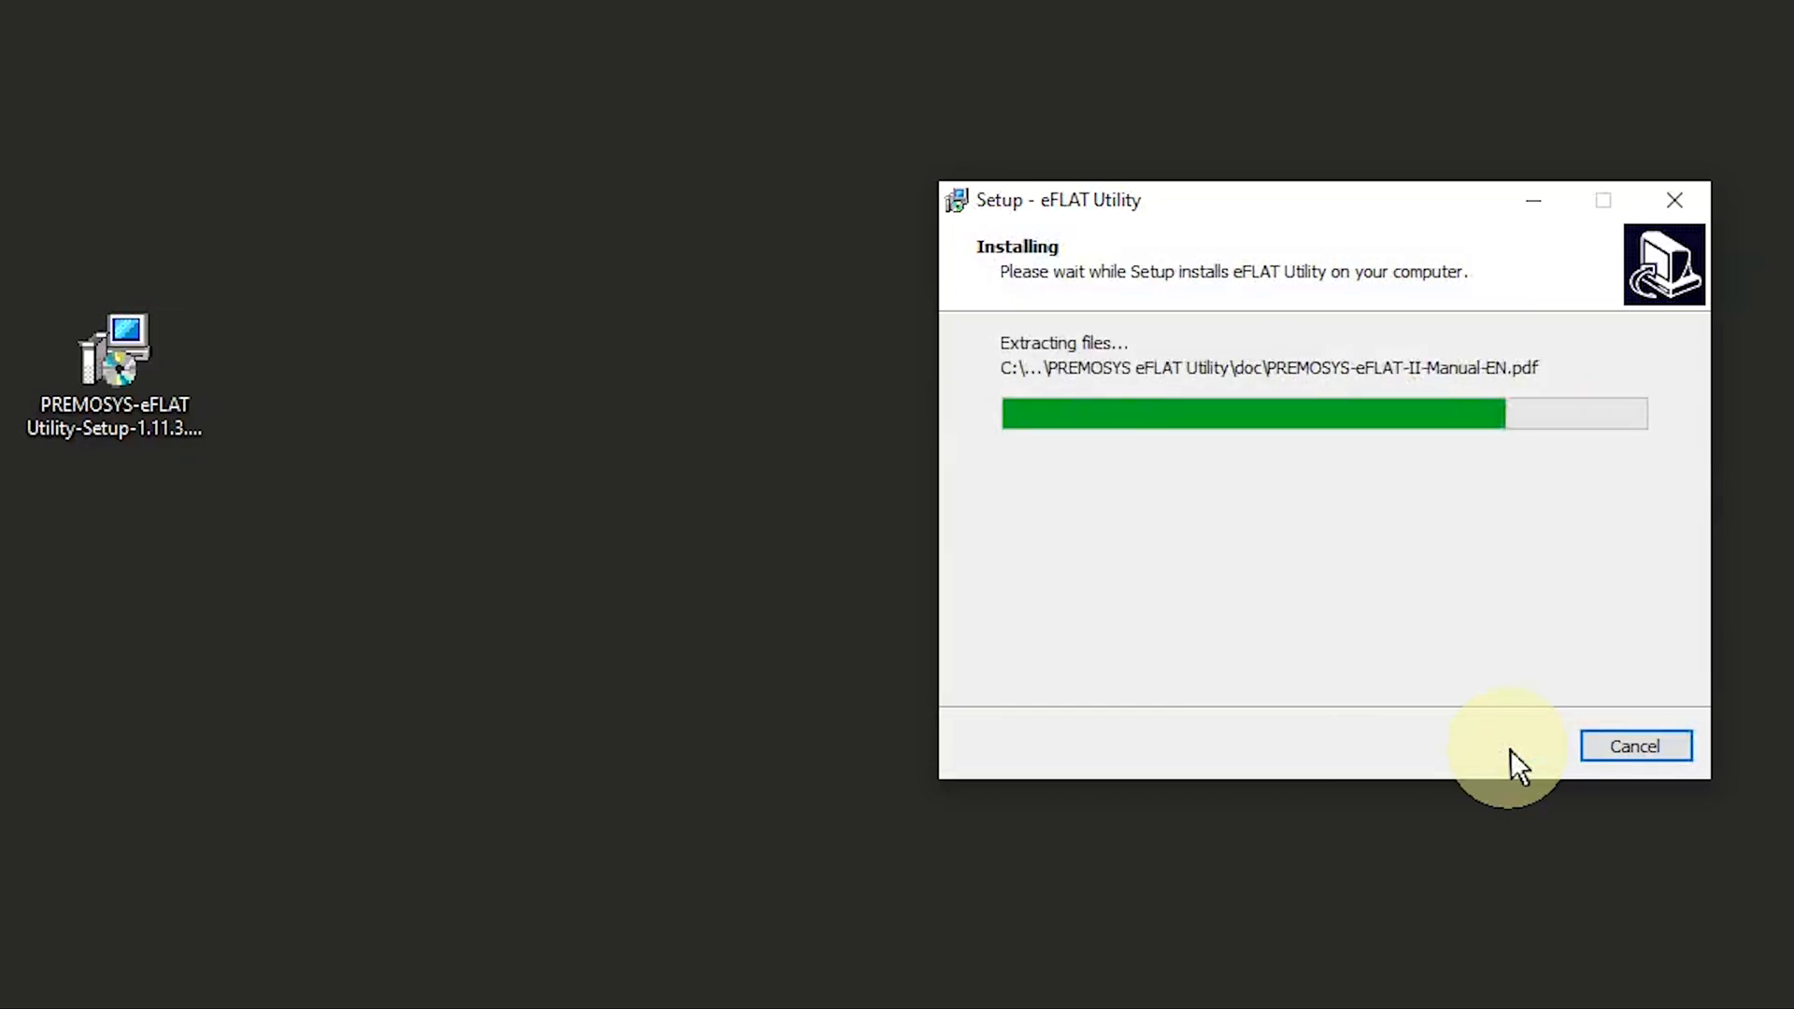
pyautogui.click(1506, 746)
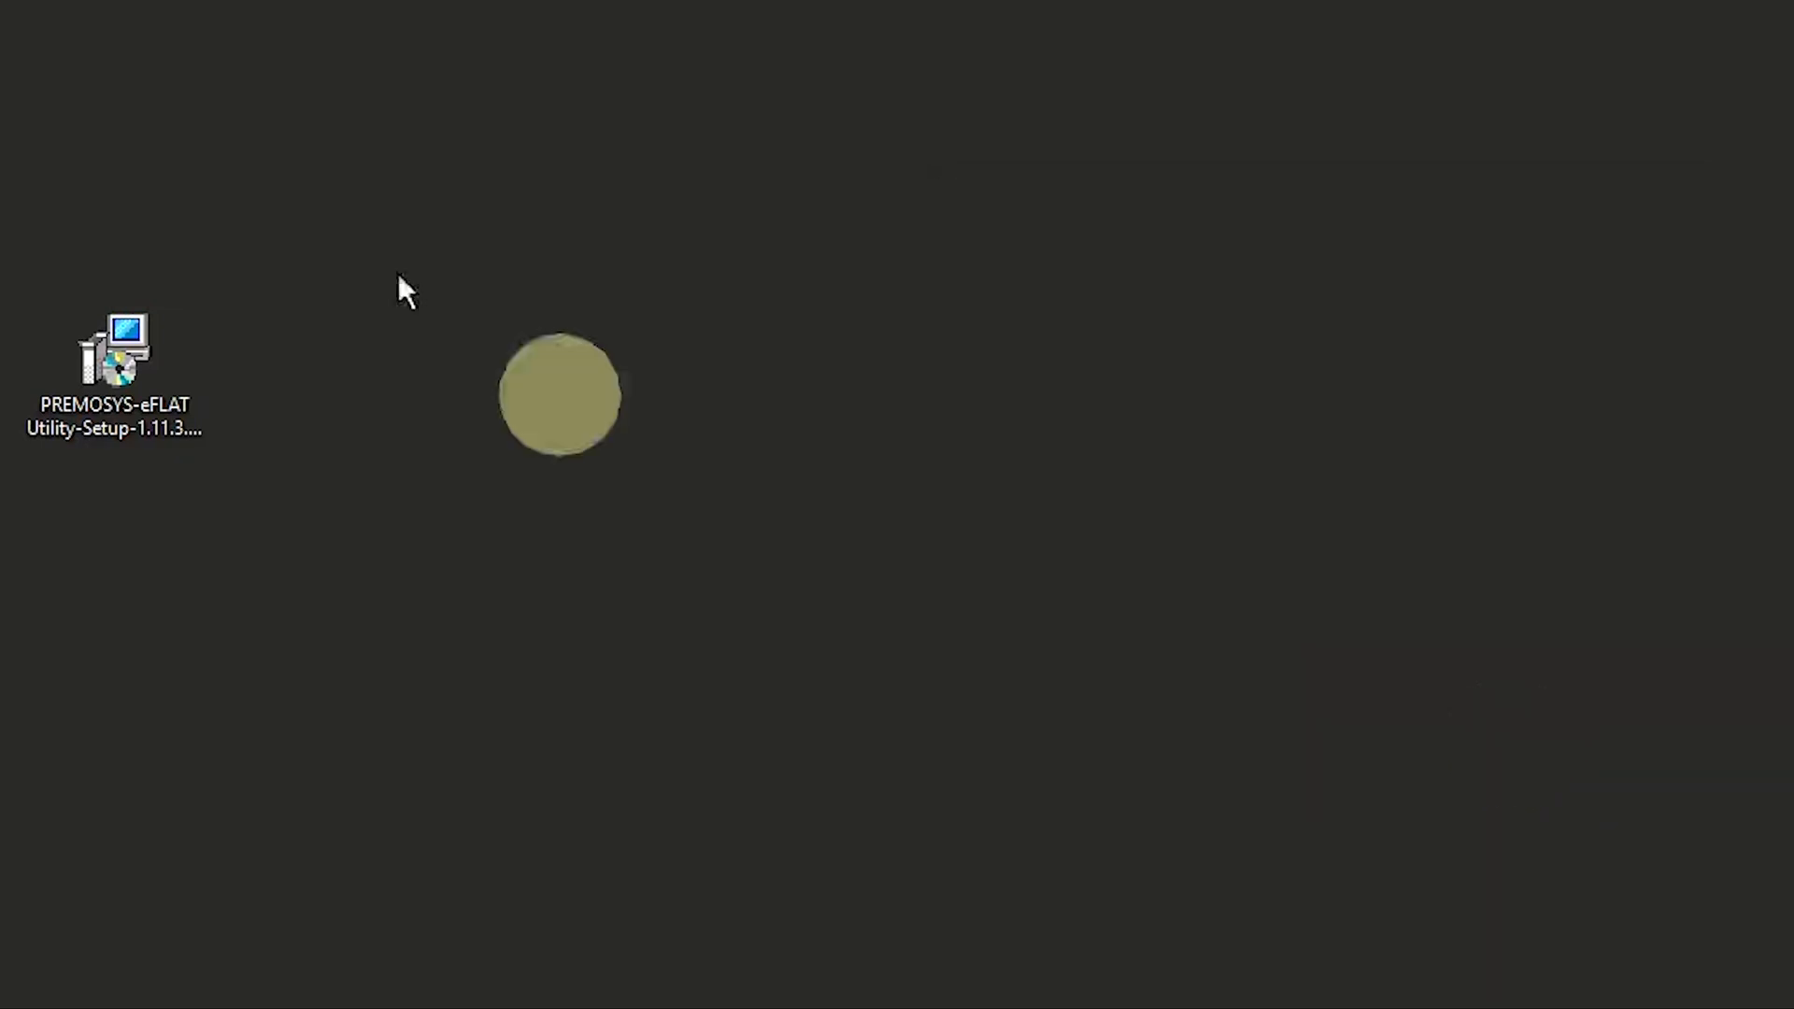
pyautogui.doubleClick(323, 400)
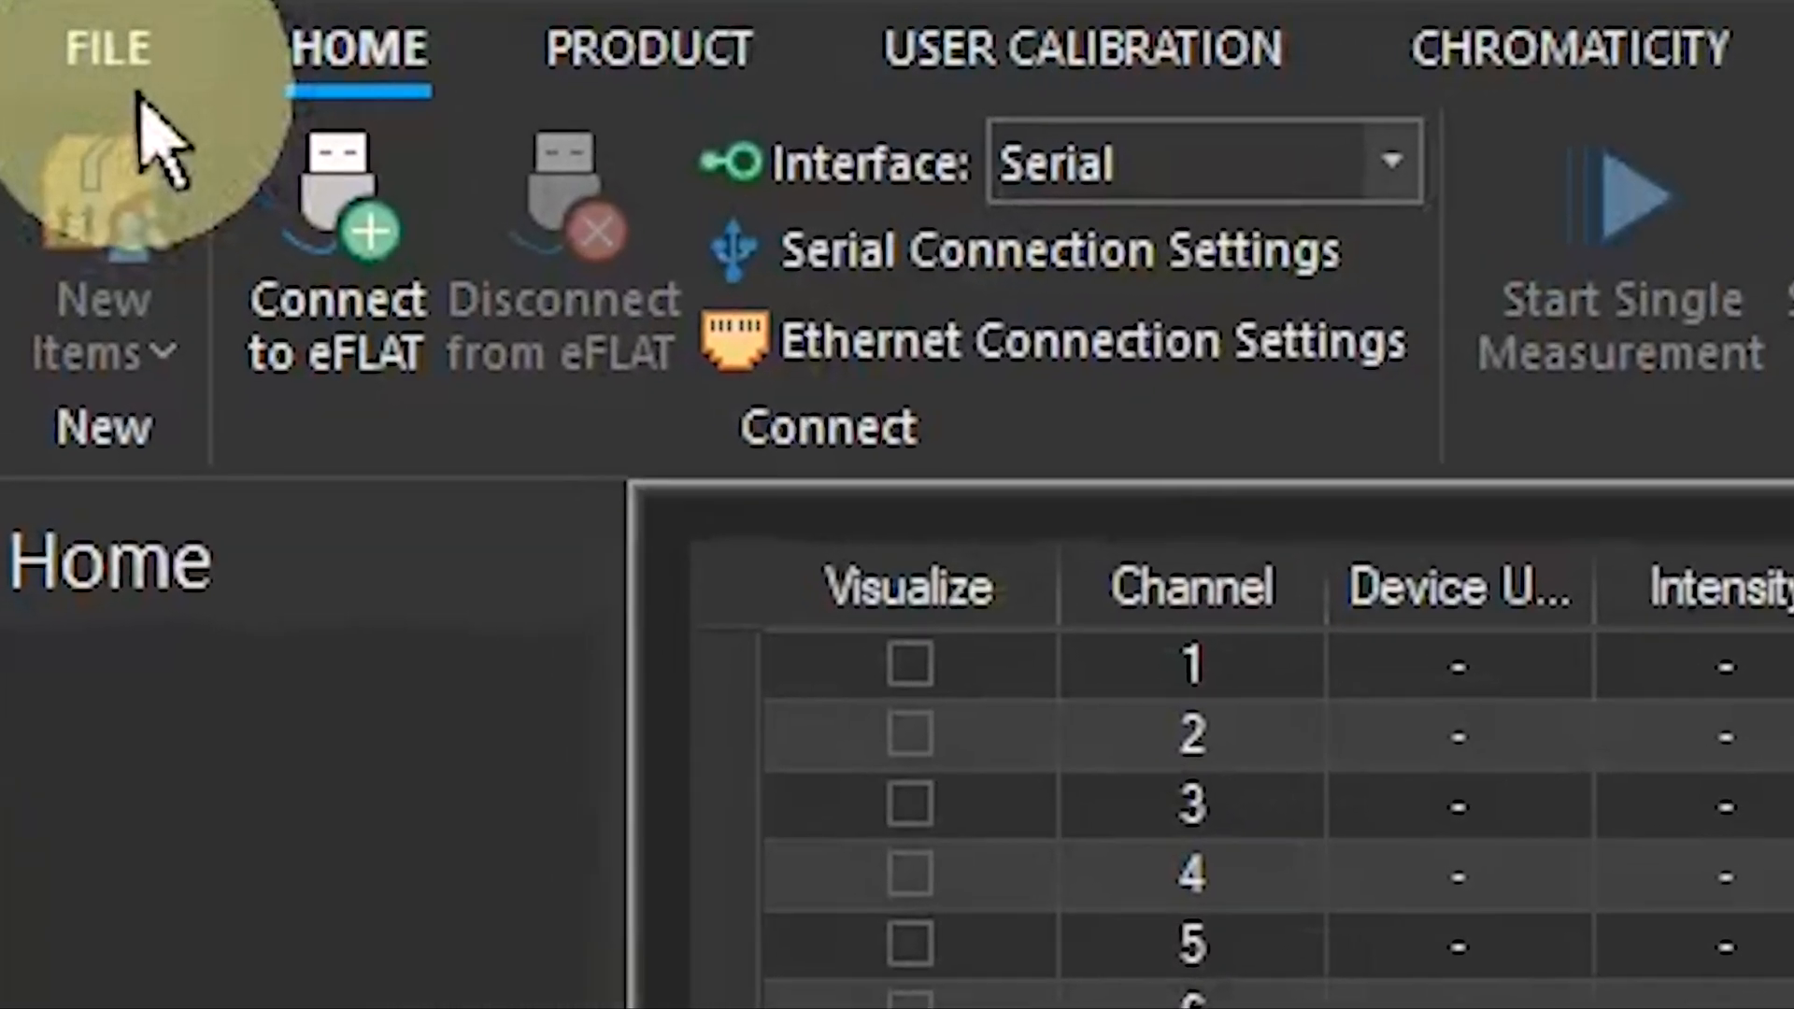
# - Look through the eFLAT info, product, user calibration and chromaticity areas, and return to the home area
pyautogui.click(141, 95)
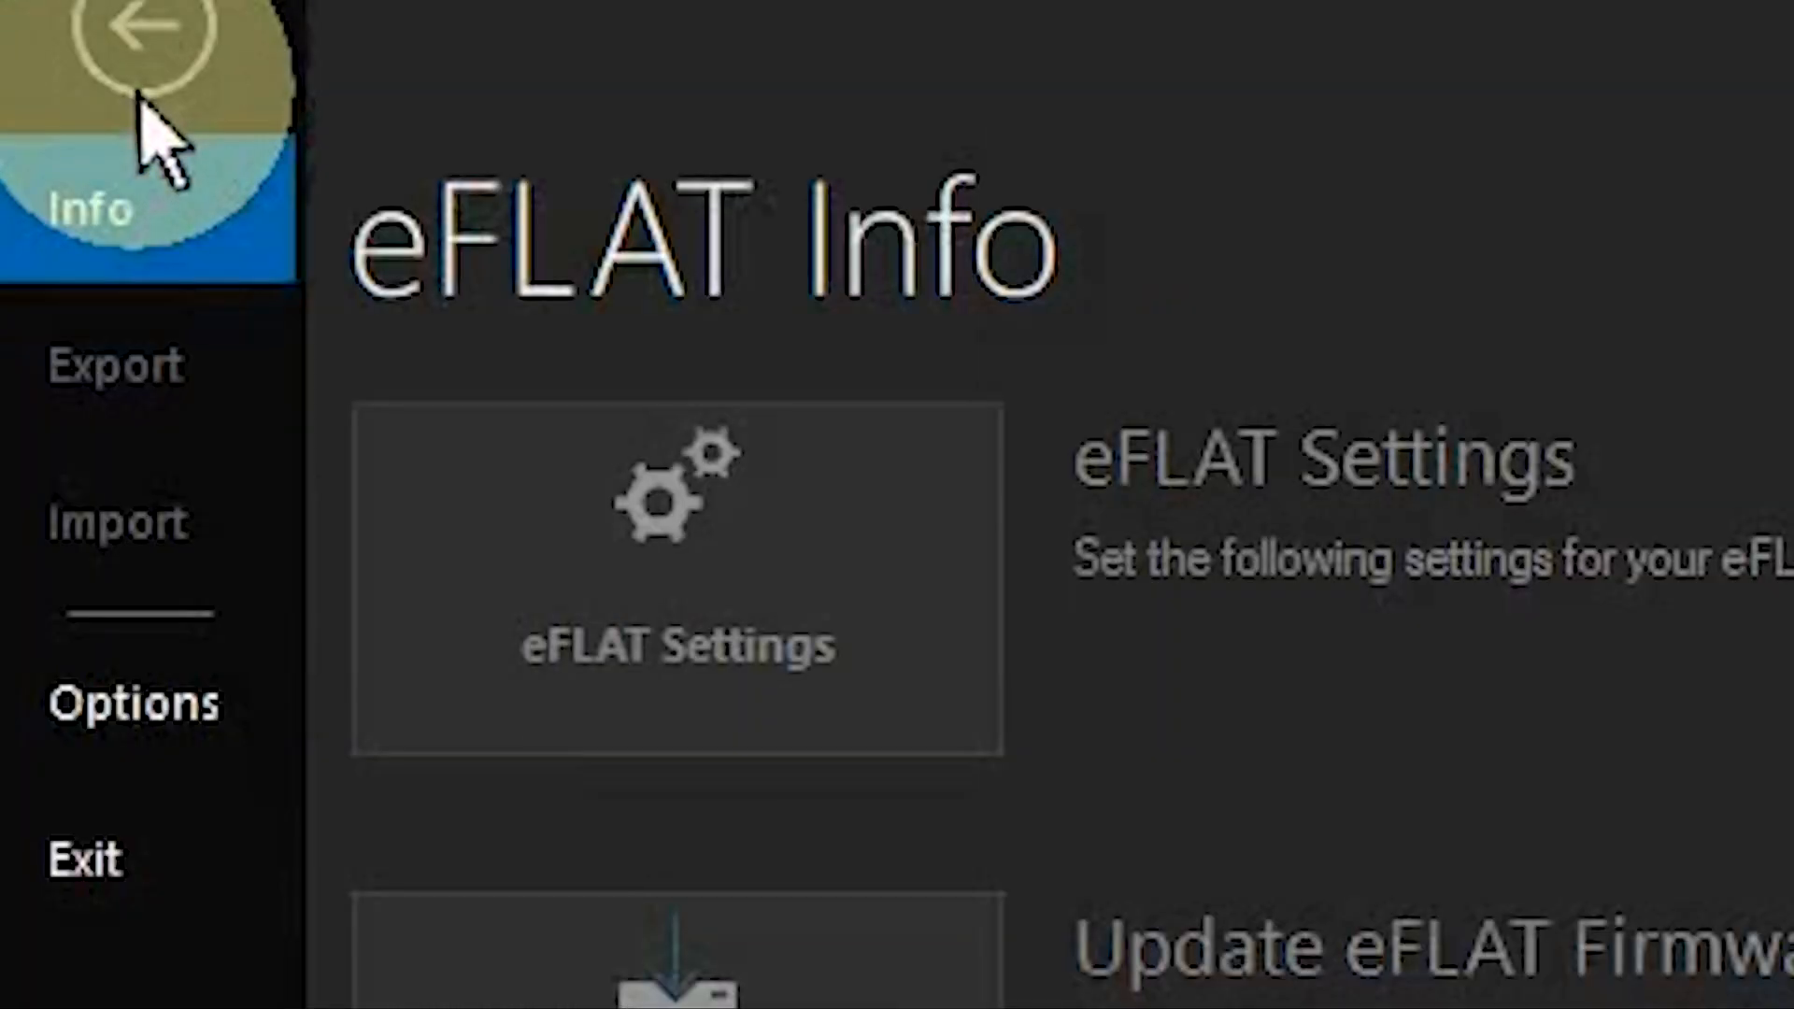
pyautogui.click(150, 60)
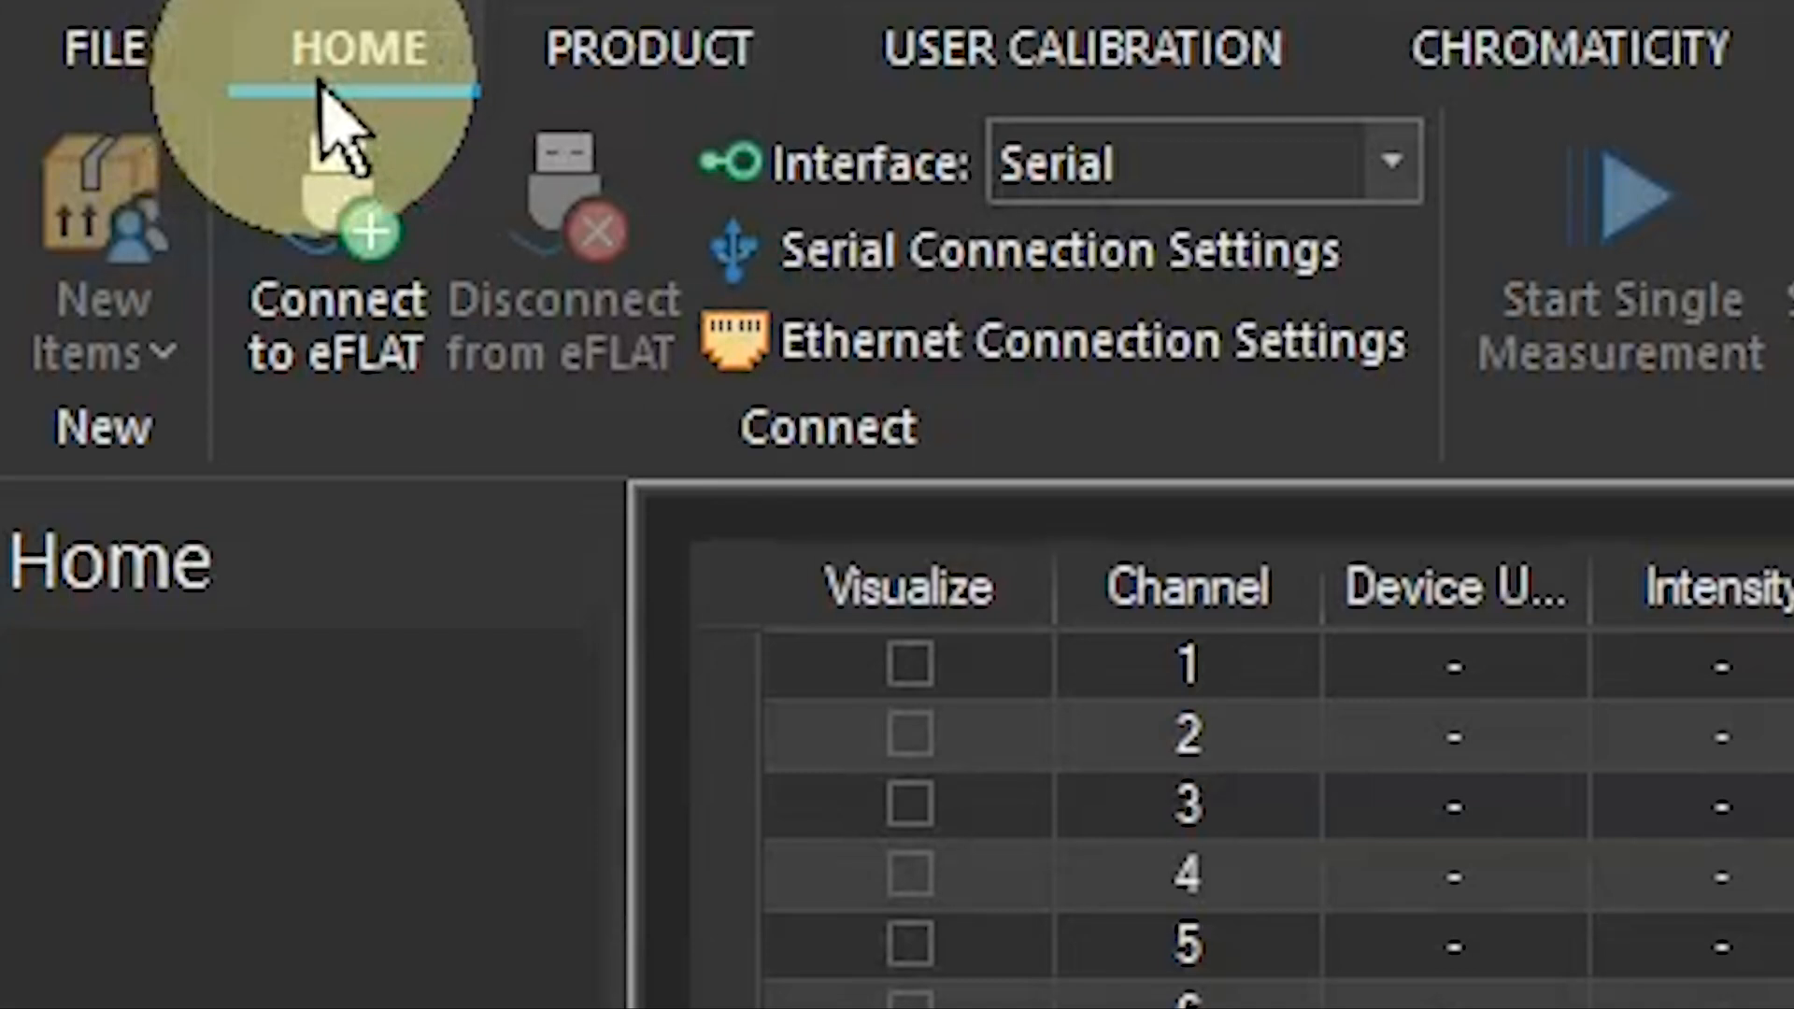
pyautogui.click(531, 78)
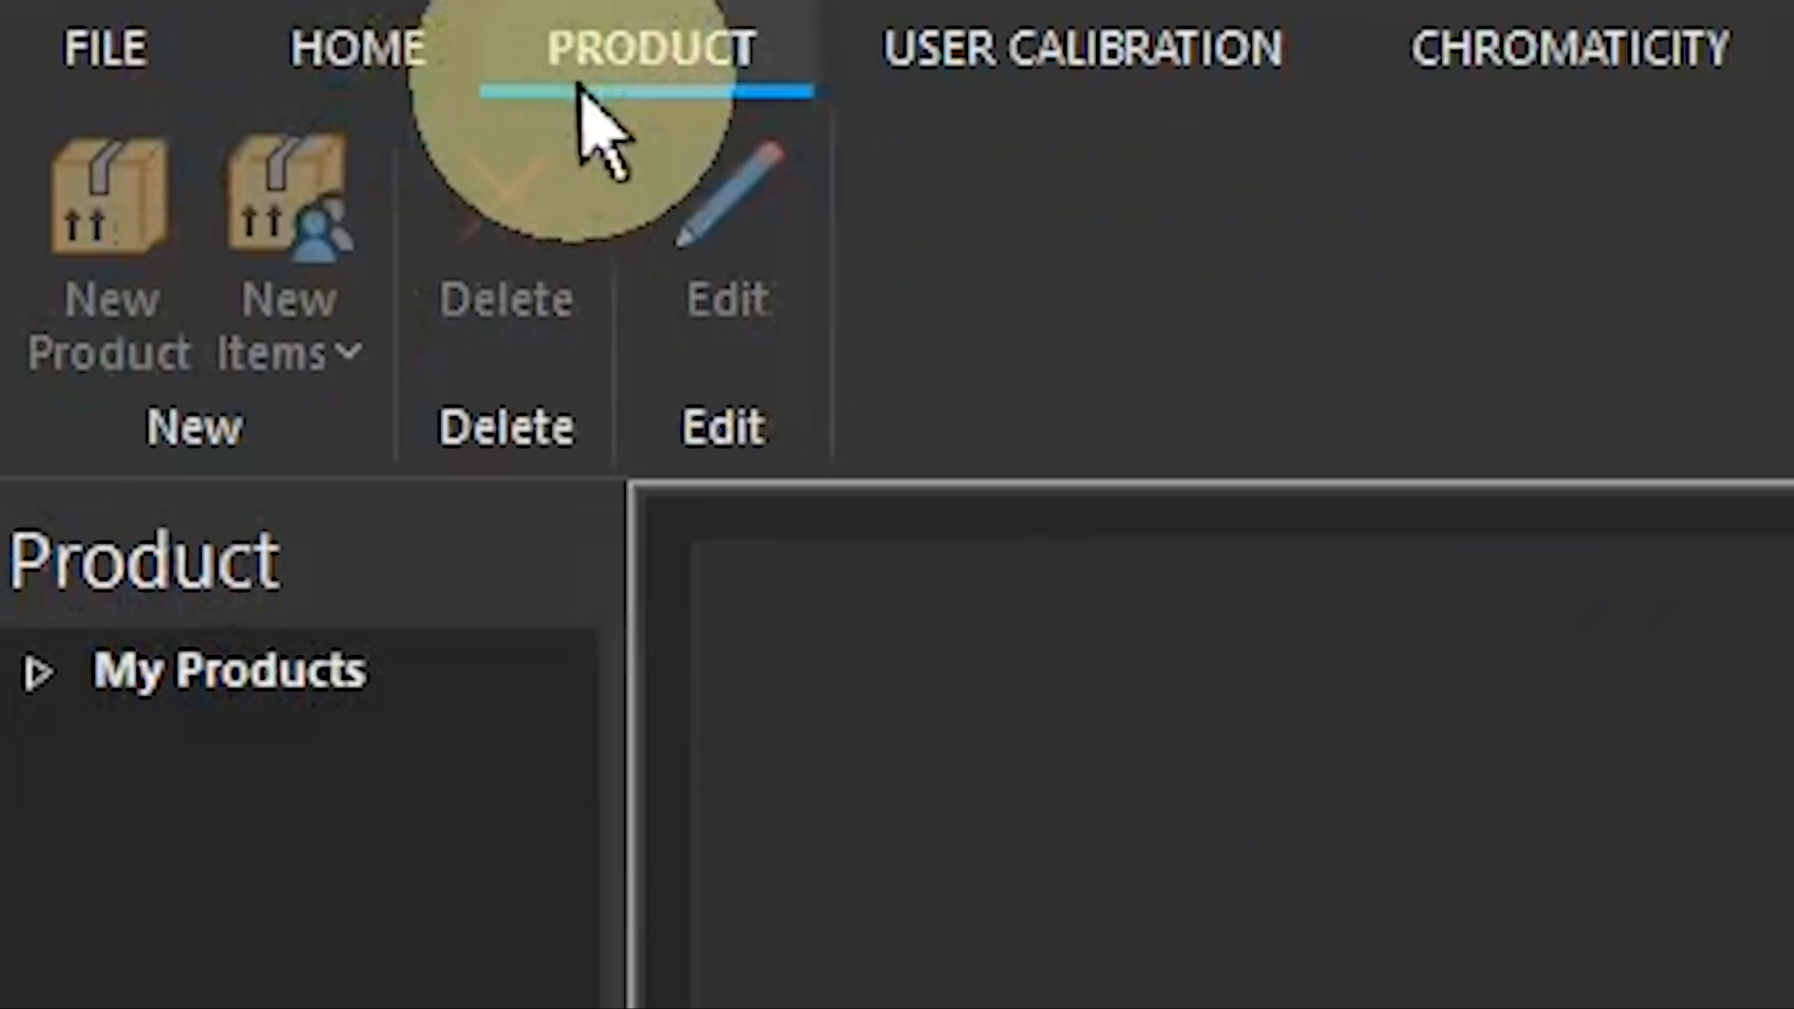
pyautogui.click(846, 87)
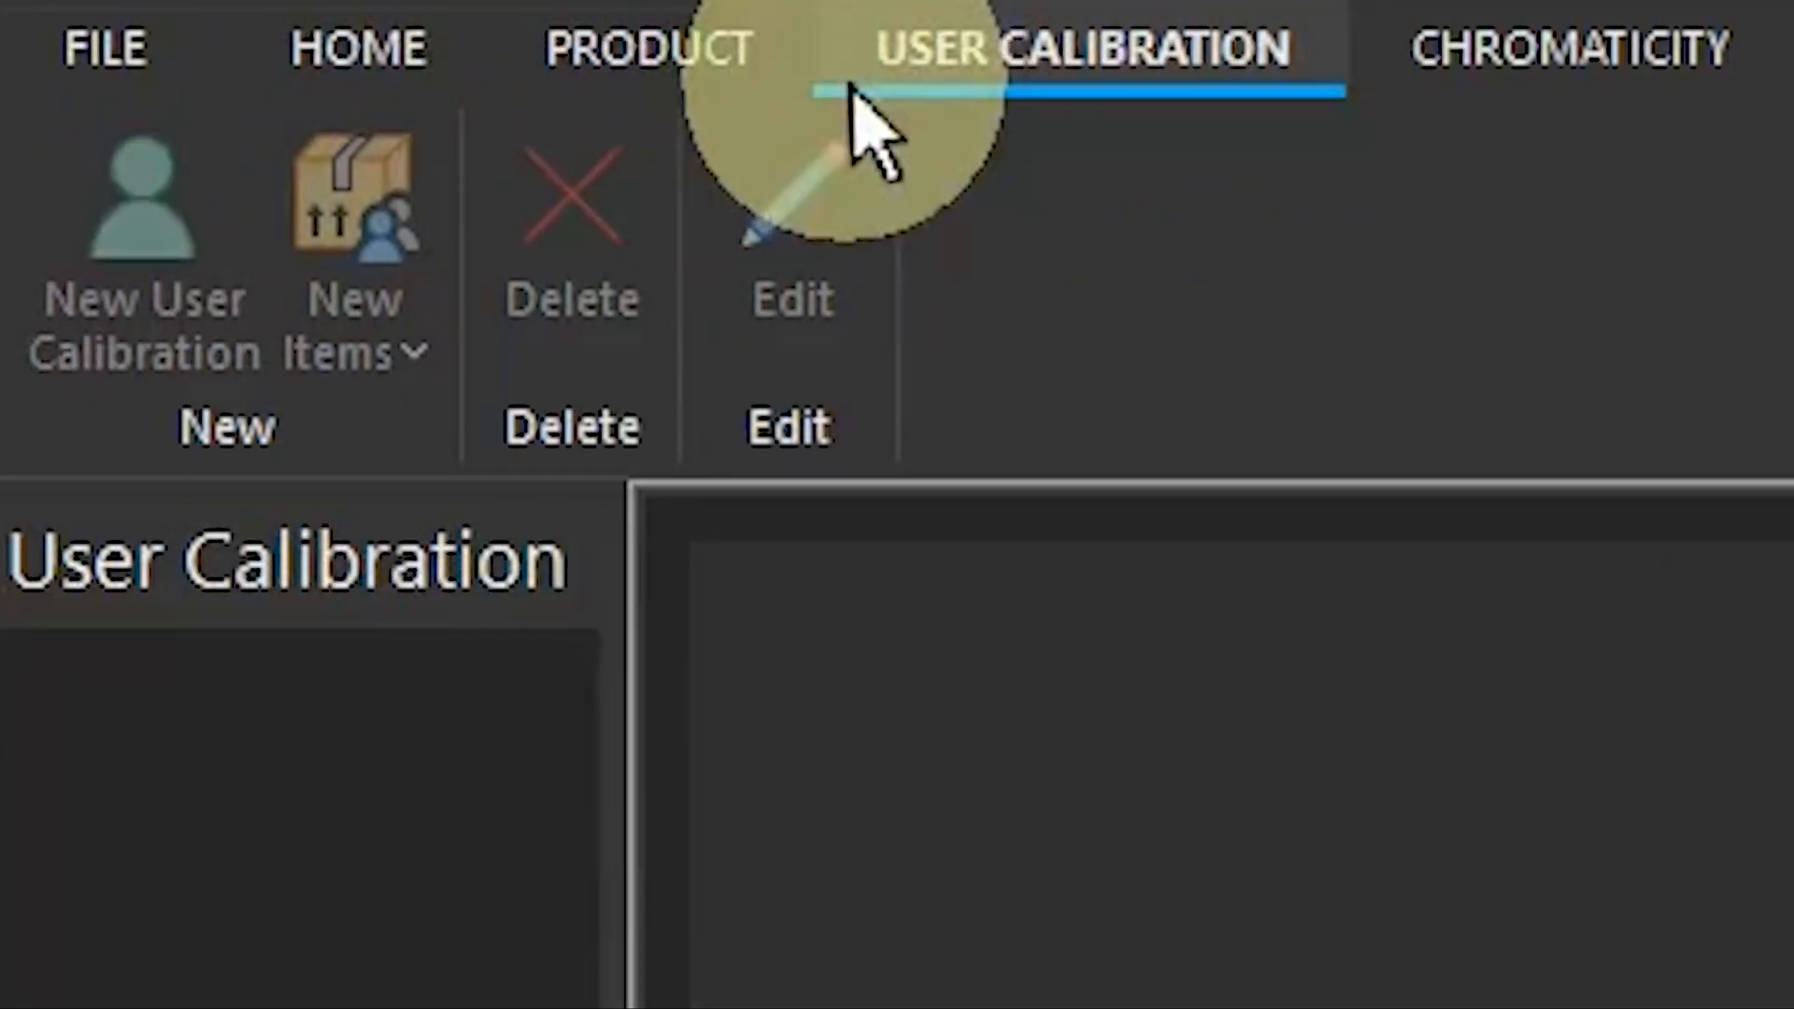
pyautogui.click(1375, 75)
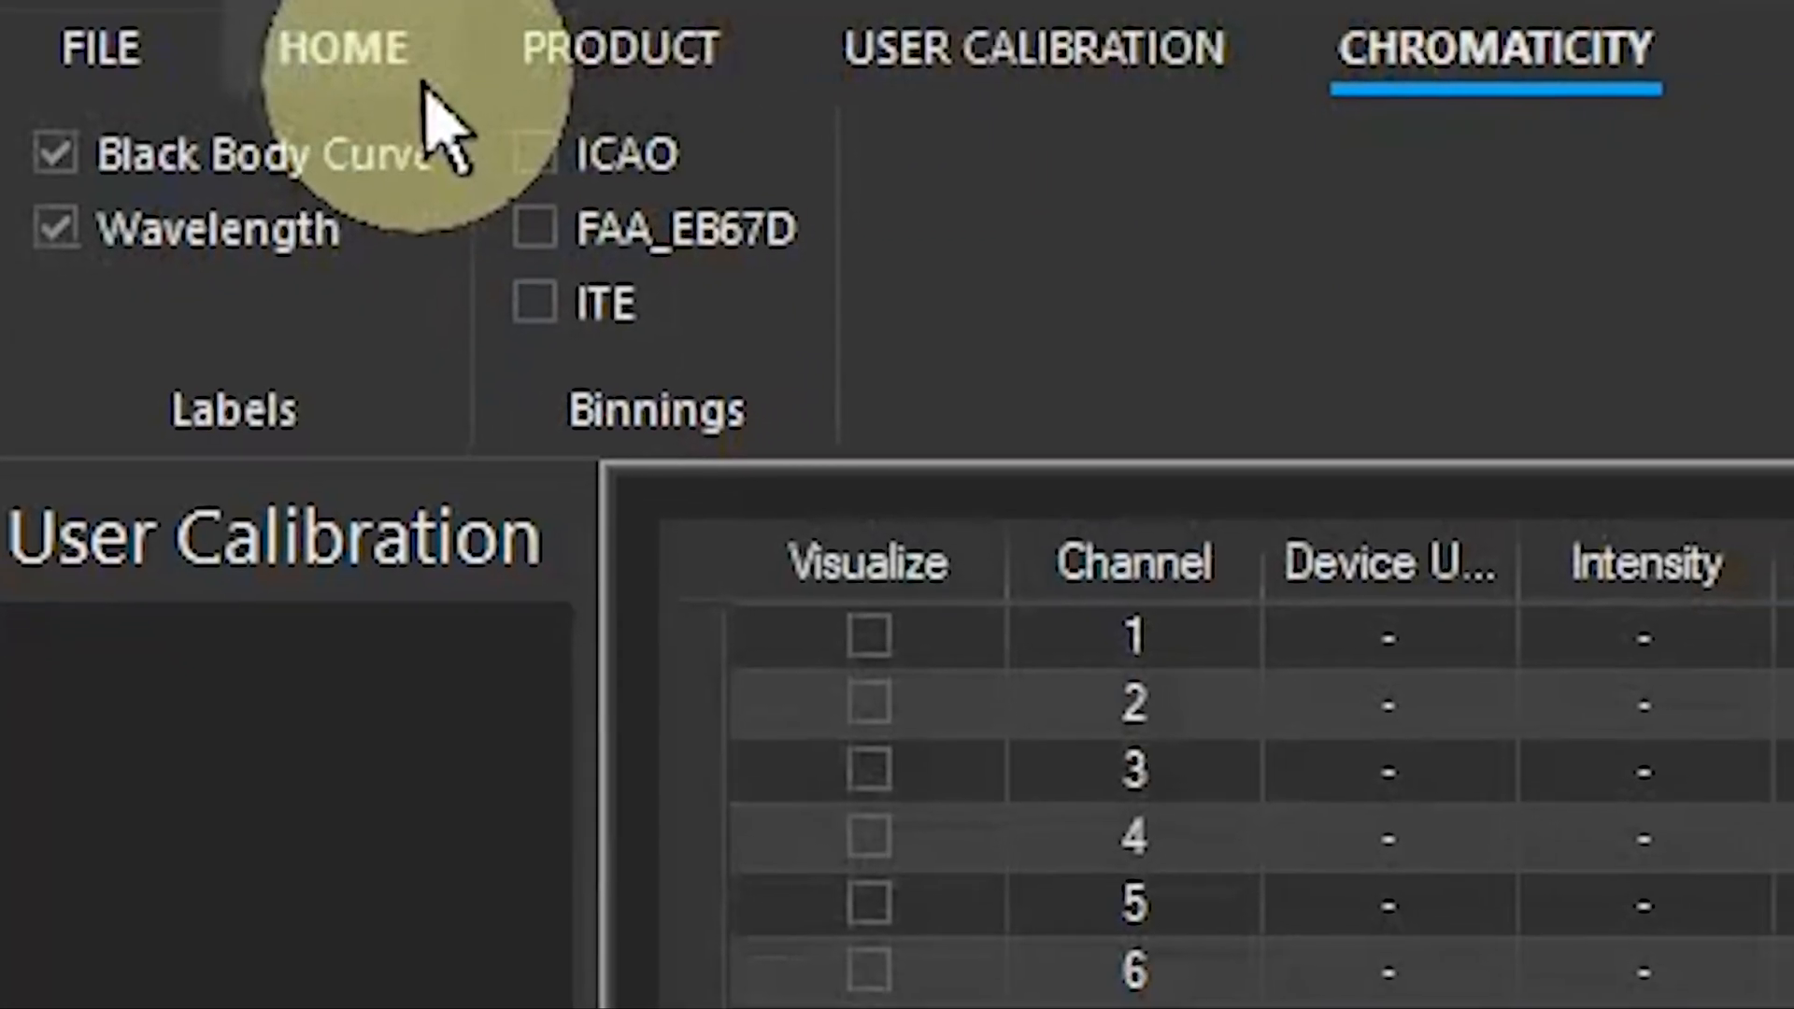
pyautogui.click(424, 83)
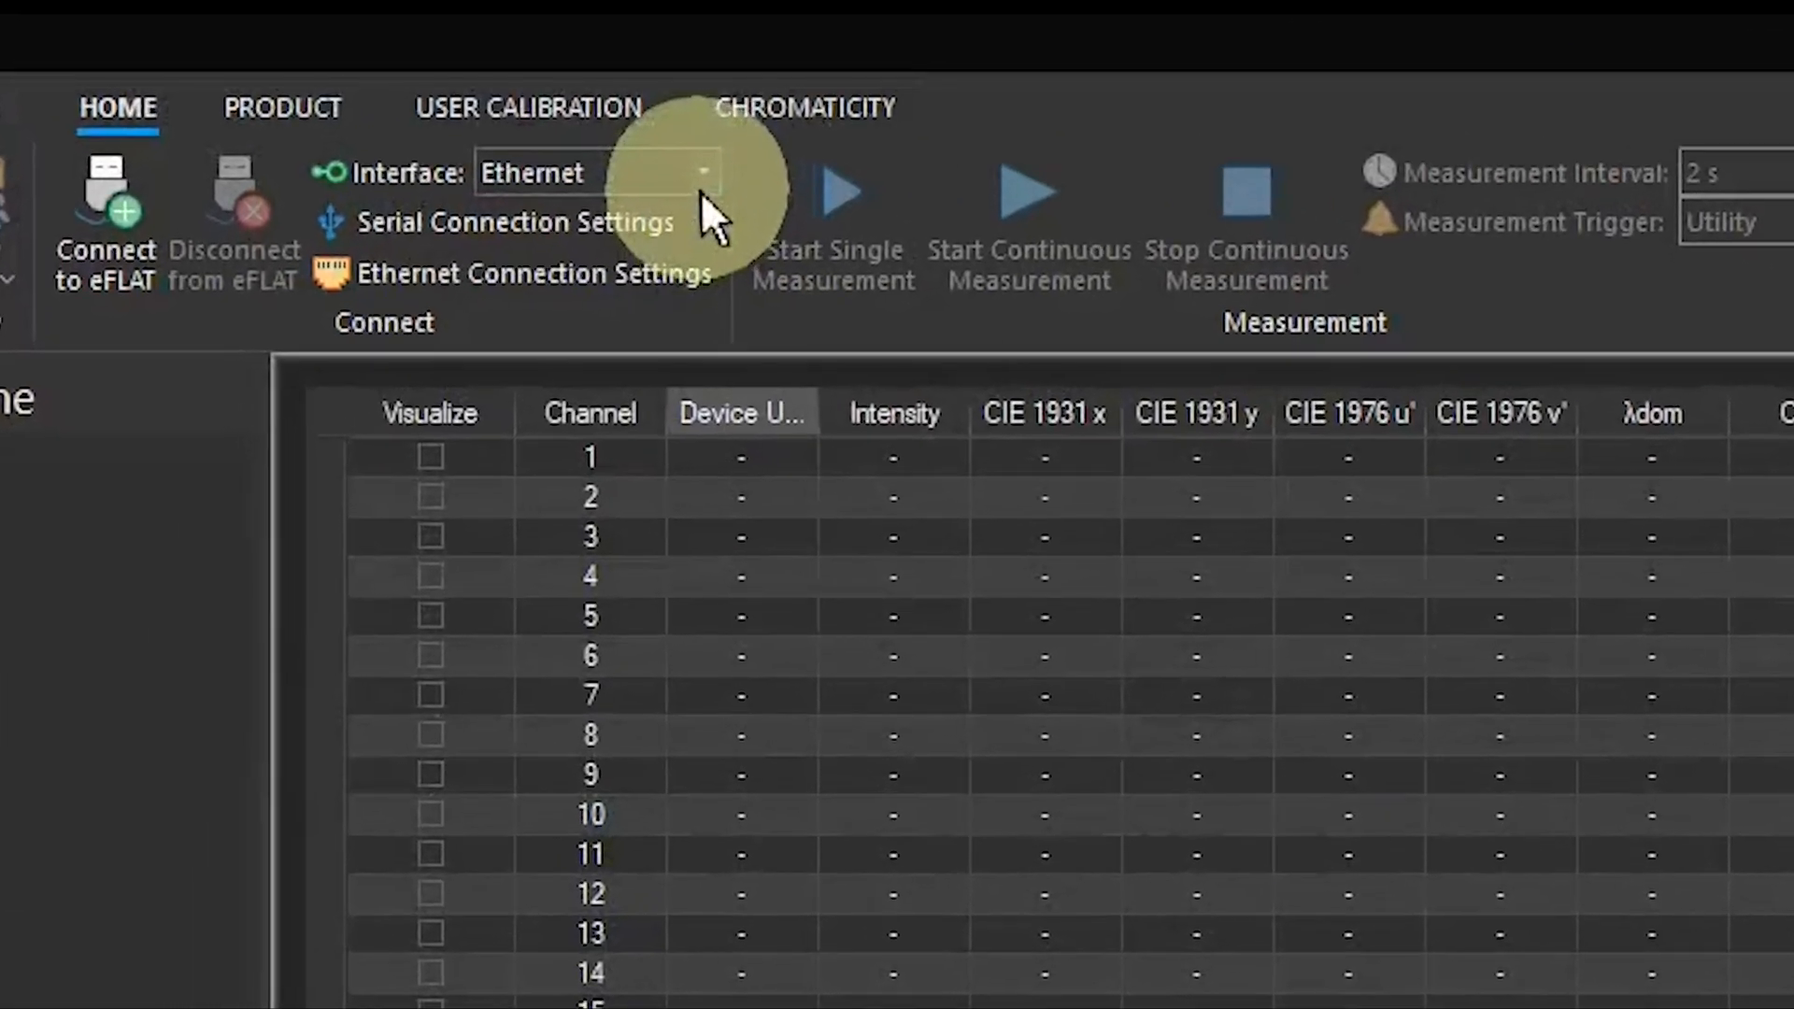
# - Select the Ethernet interface and, in its connection settings, clear the IP address and choose eFLAT-II as the eFLAT type
pyautogui.click(700, 181)
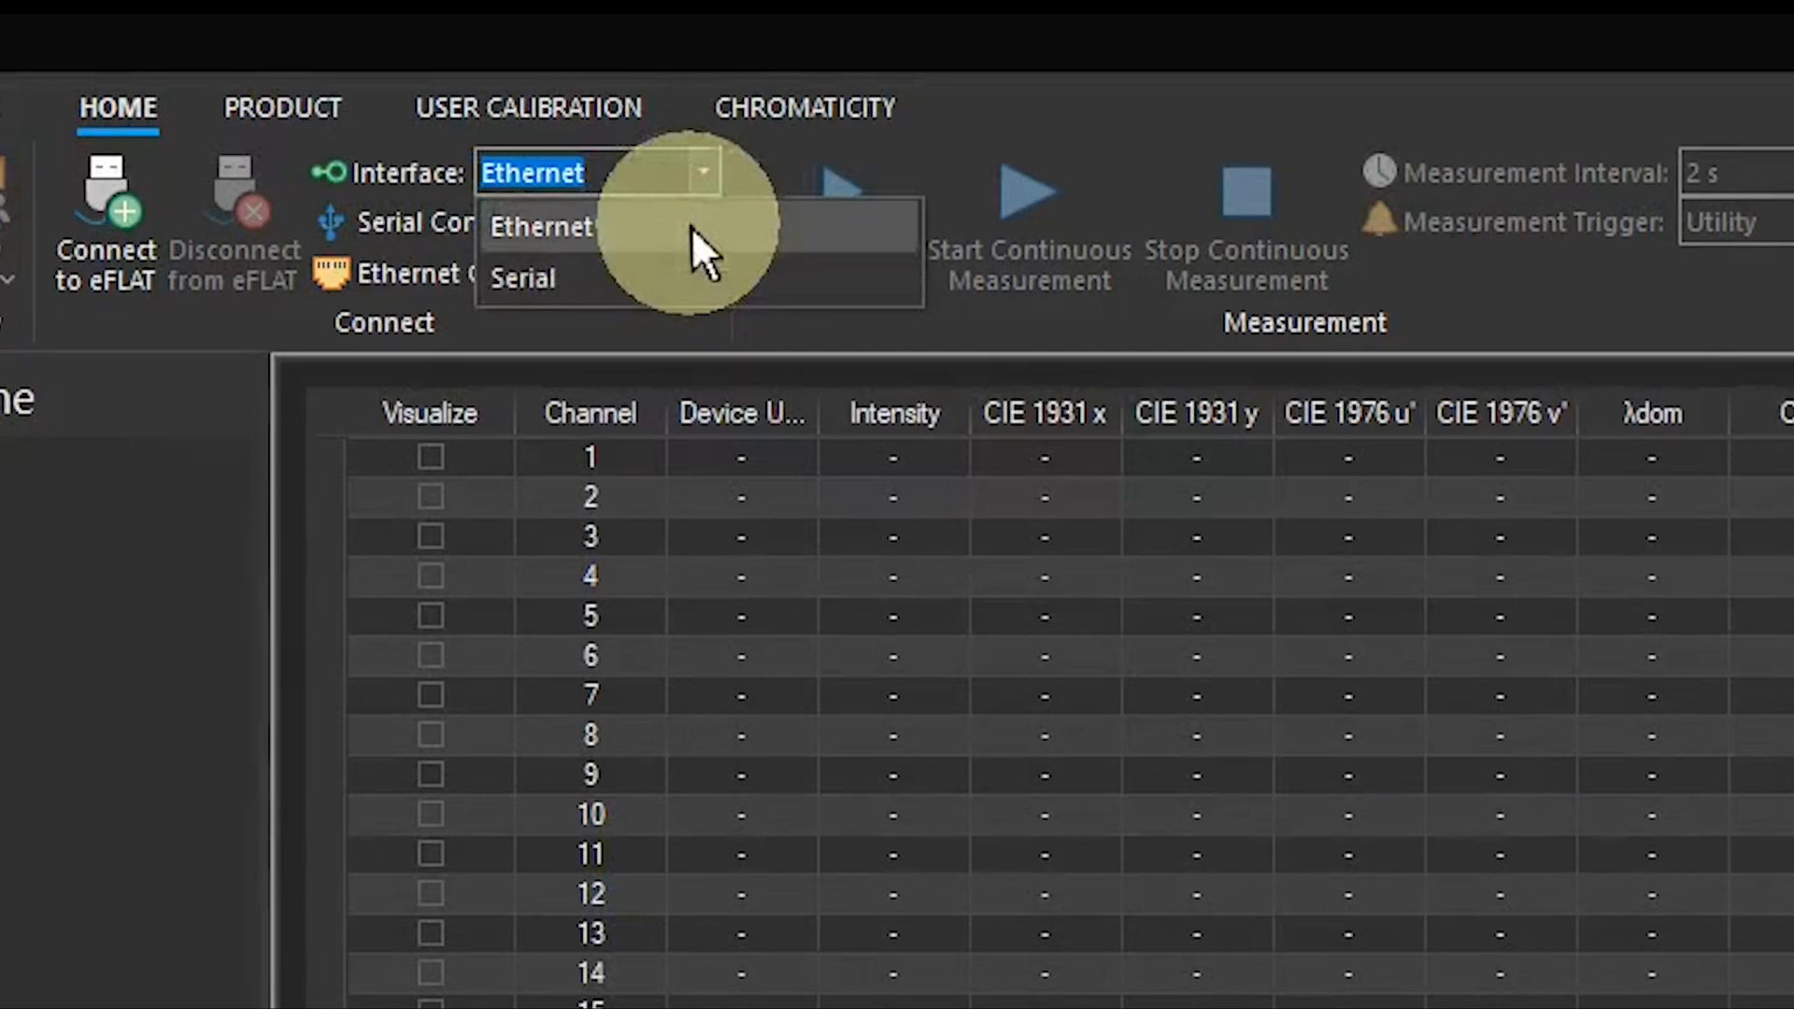
pyautogui.click(691, 228)
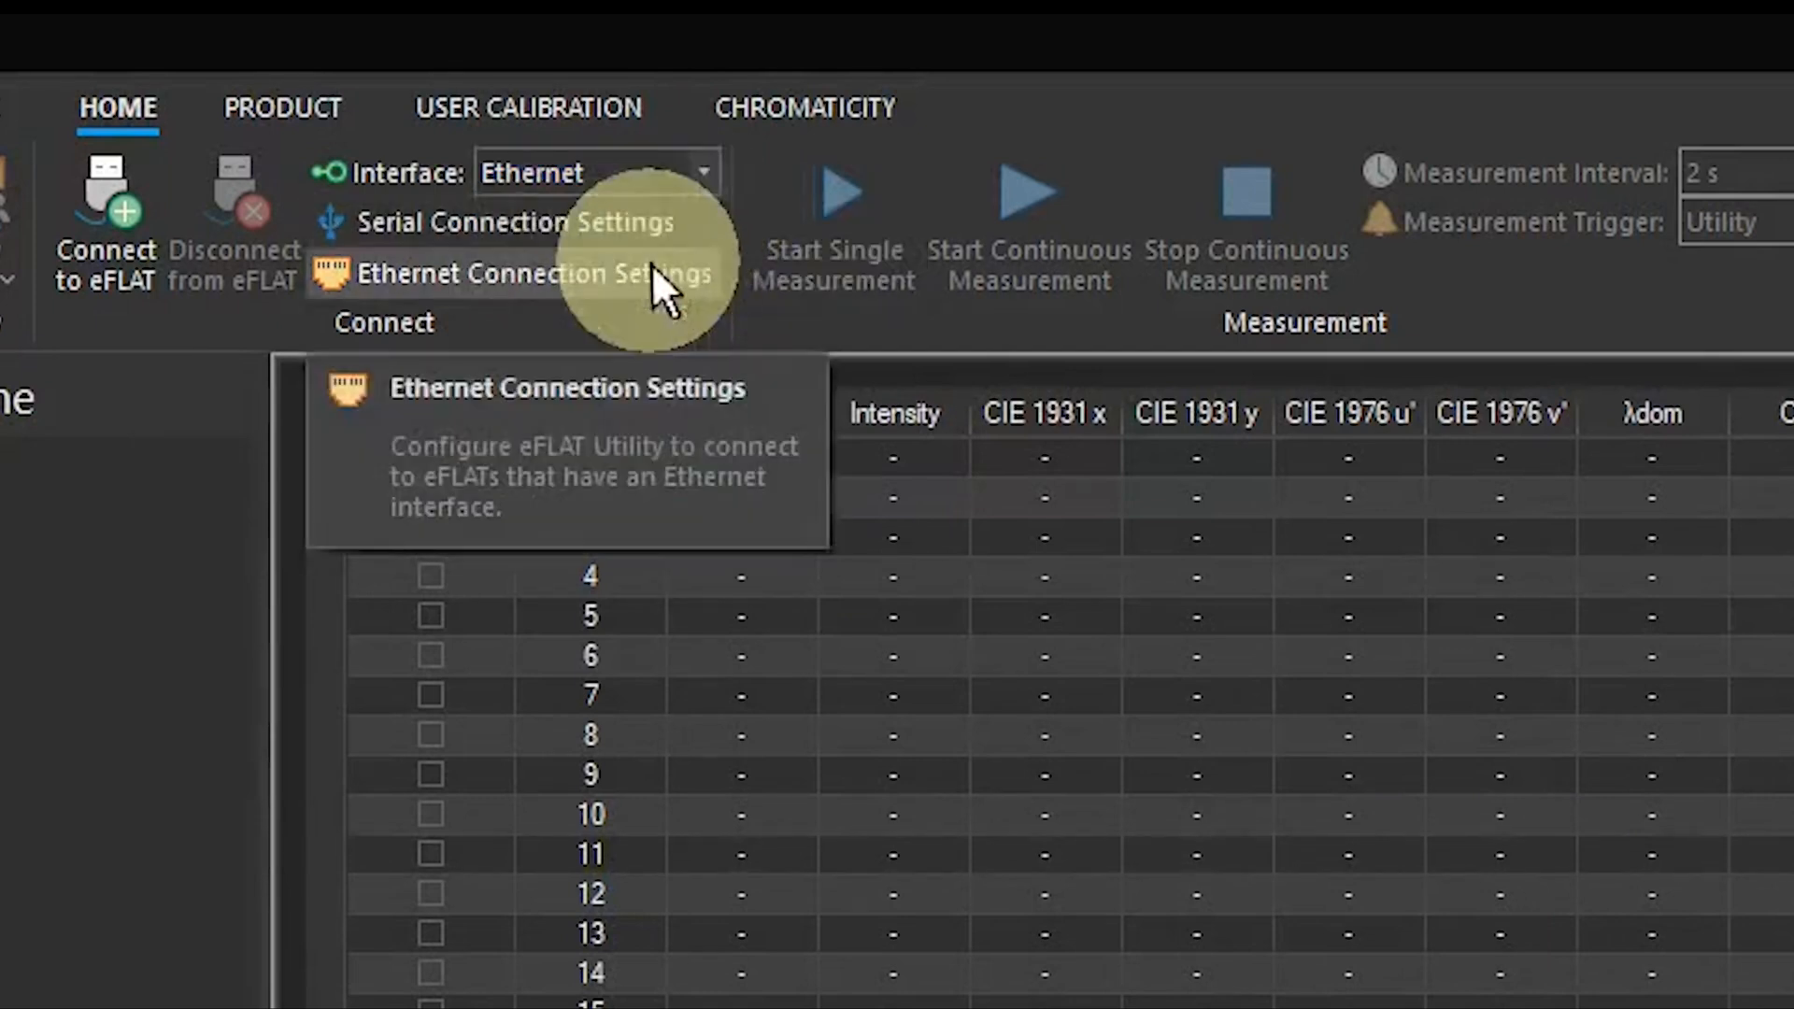
pyautogui.click(652, 265)
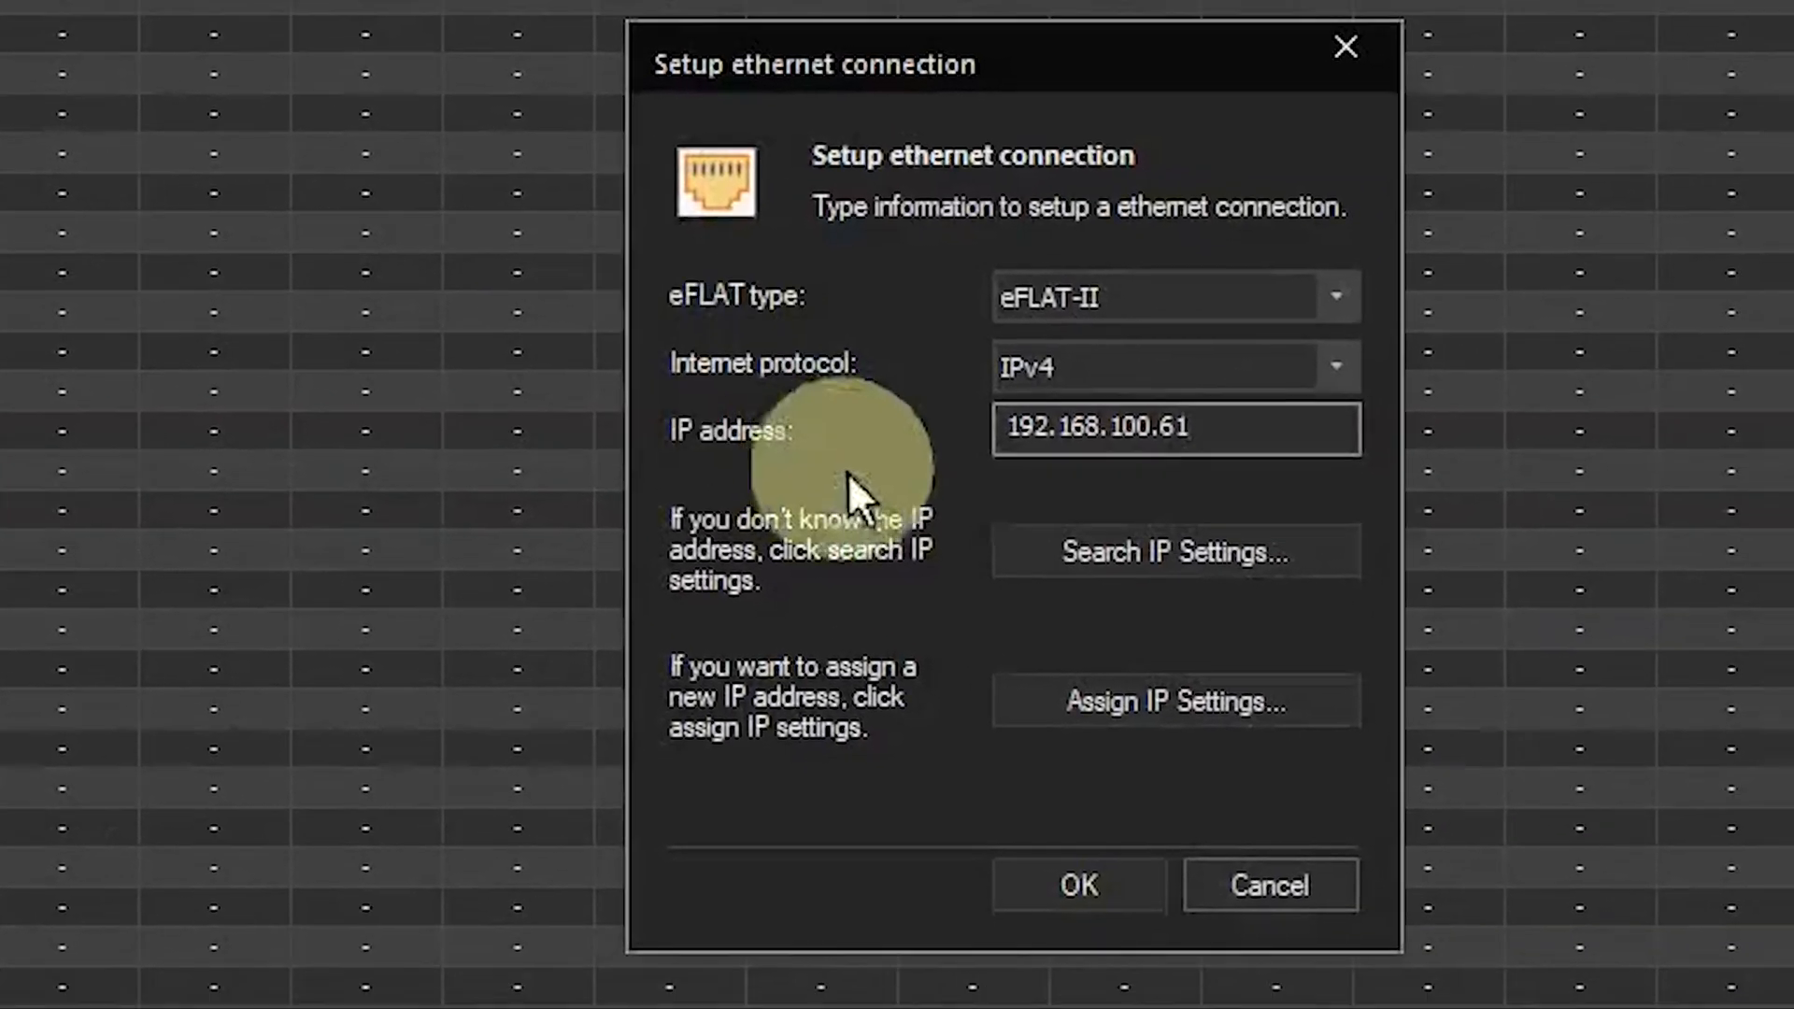
pyautogui.doubleClick(1199, 438)
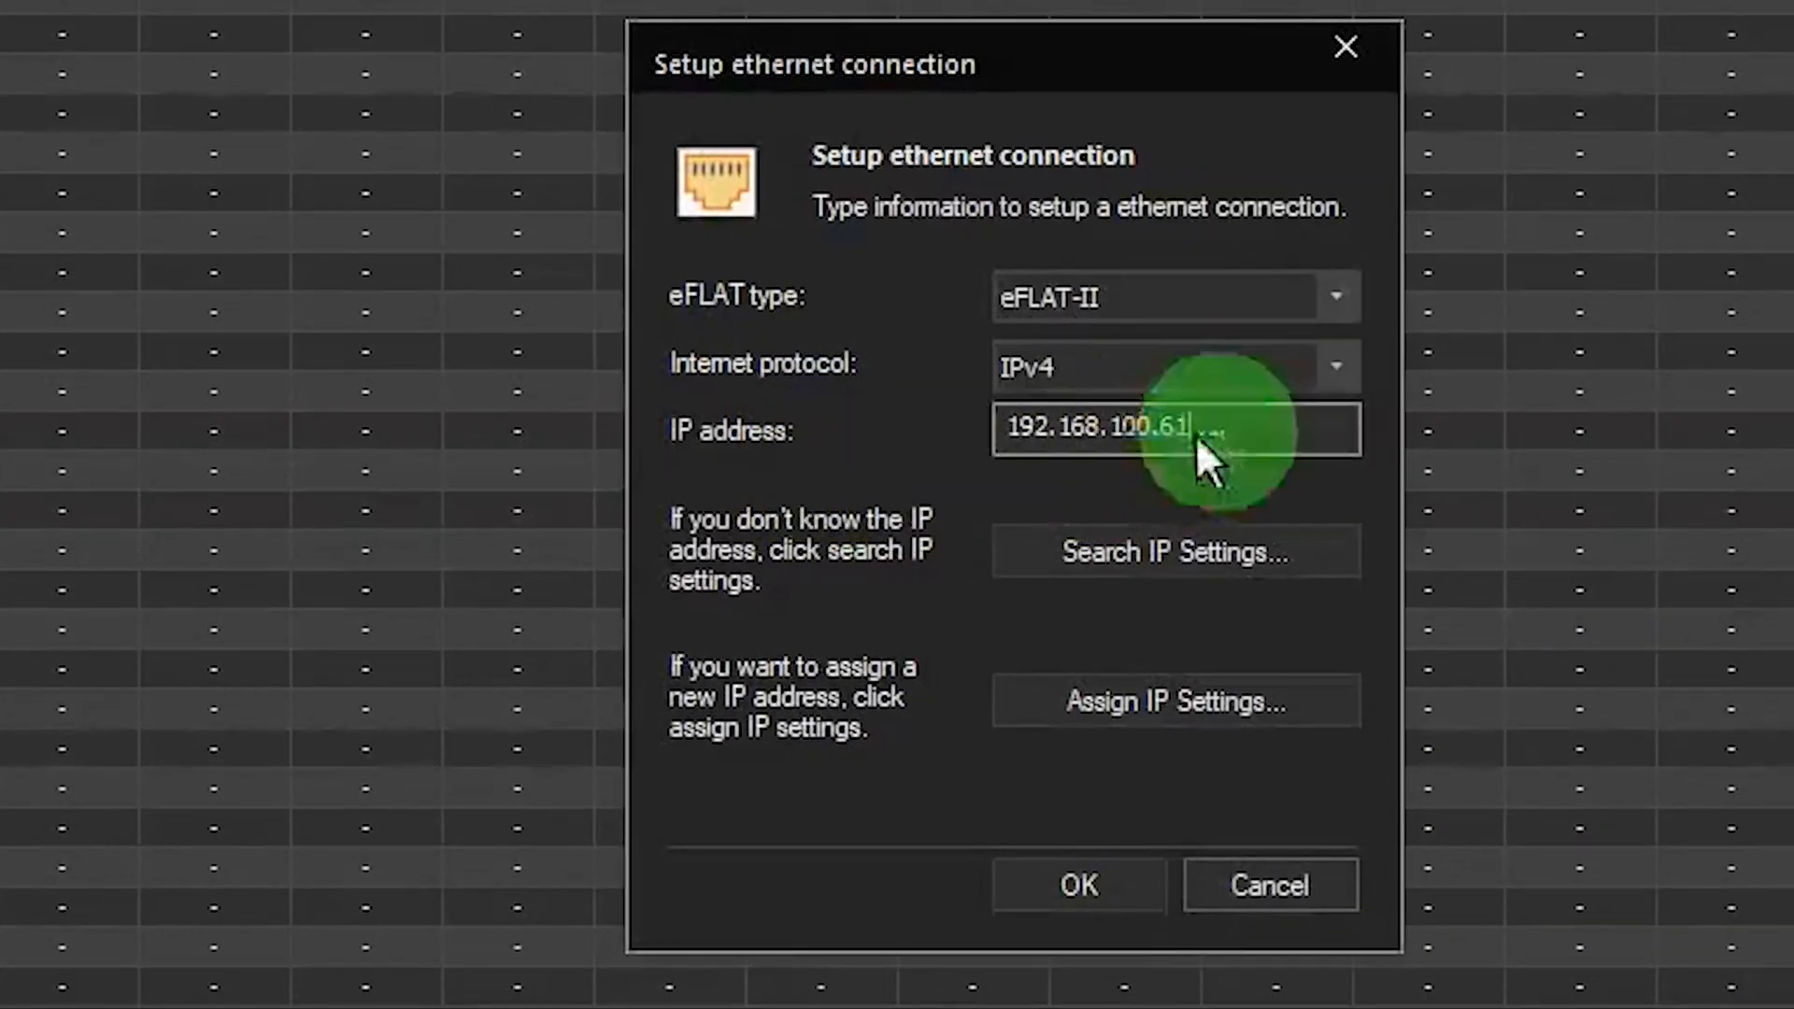
pyautogui.press('BackSpace')
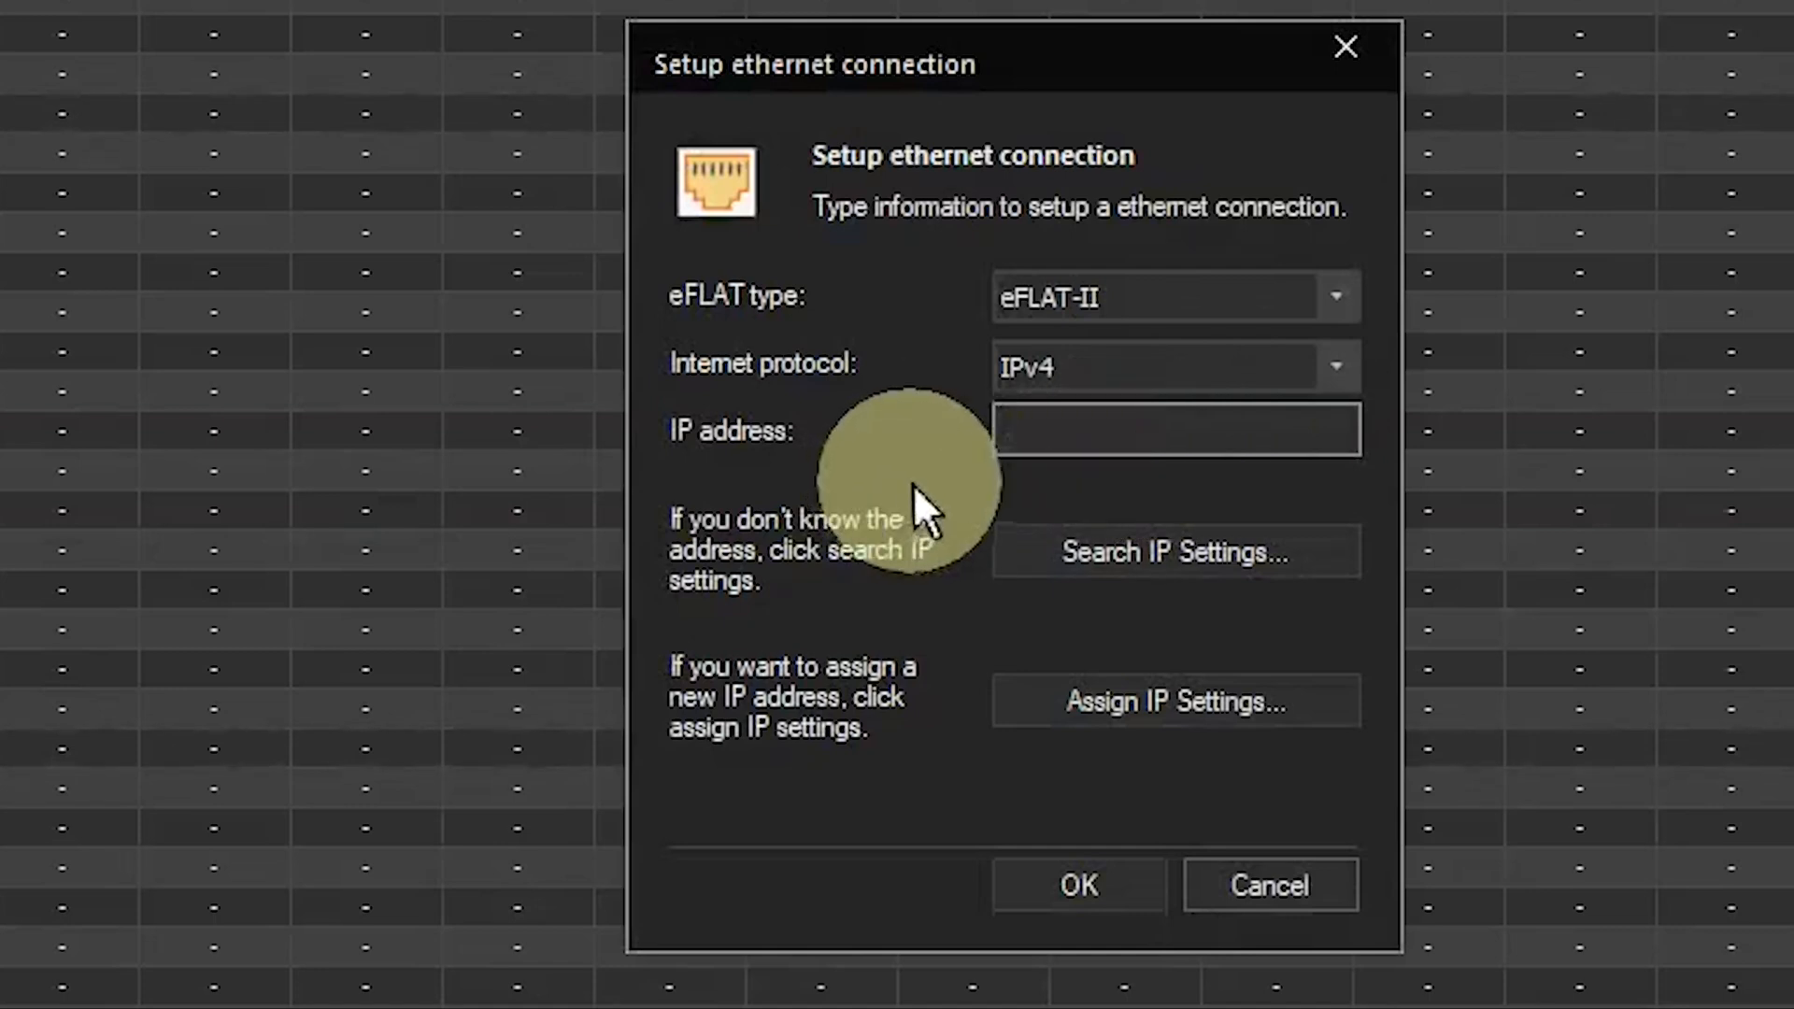
pyautogui.click(1089, 300)
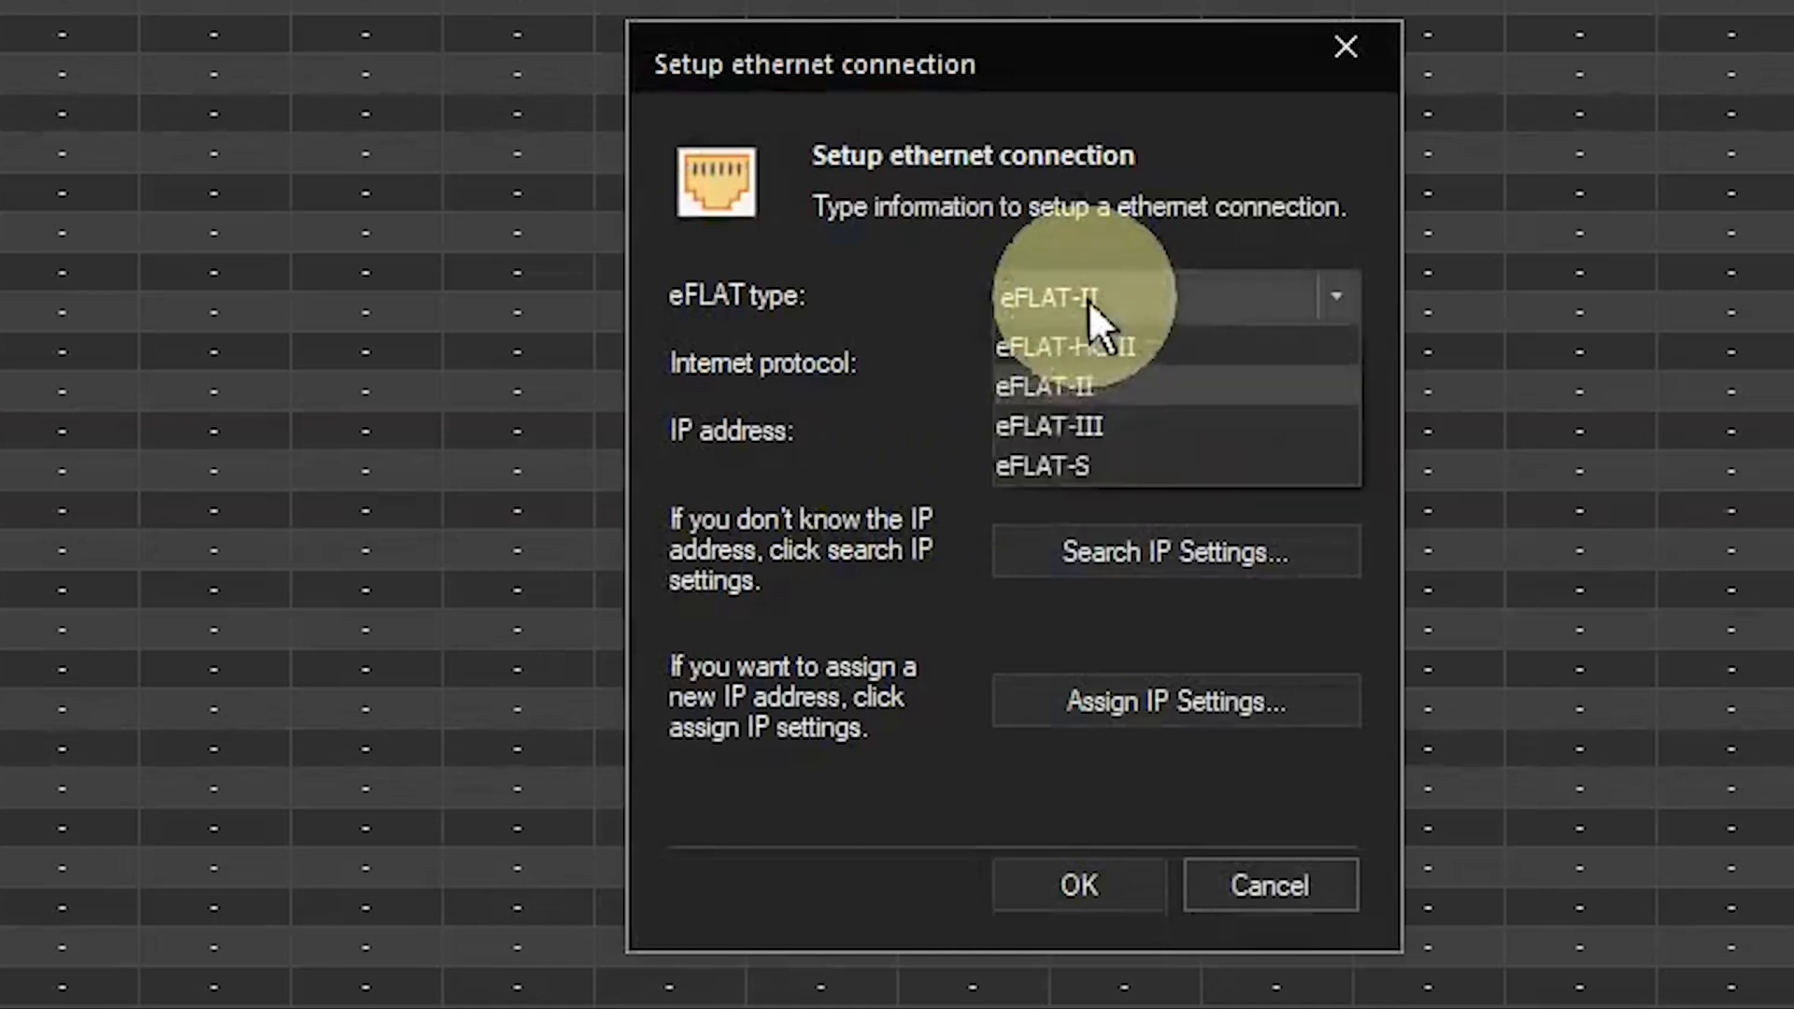
pyautogui.click(1055, 393)
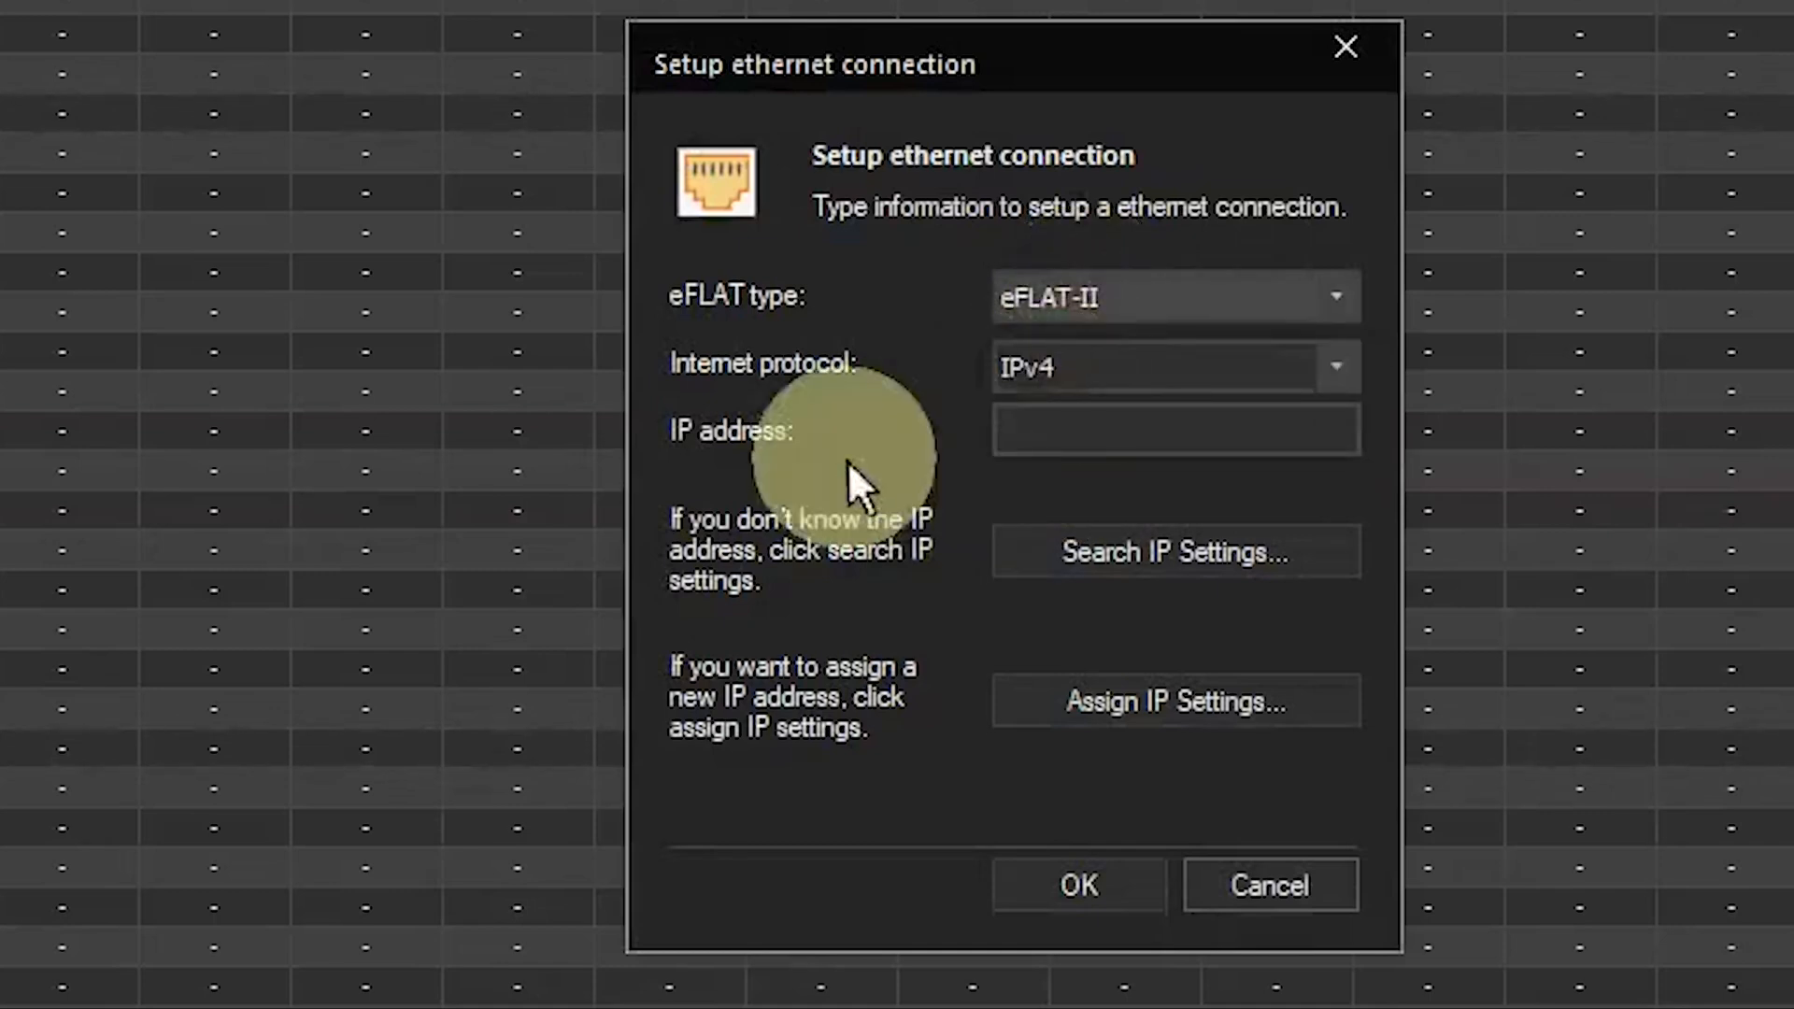
# - Search for the IP settings of physical address 54-10-EC-BD-C0-80 and adopt the found address for the Ethernet connection
pyautogui.click(1075, 576)
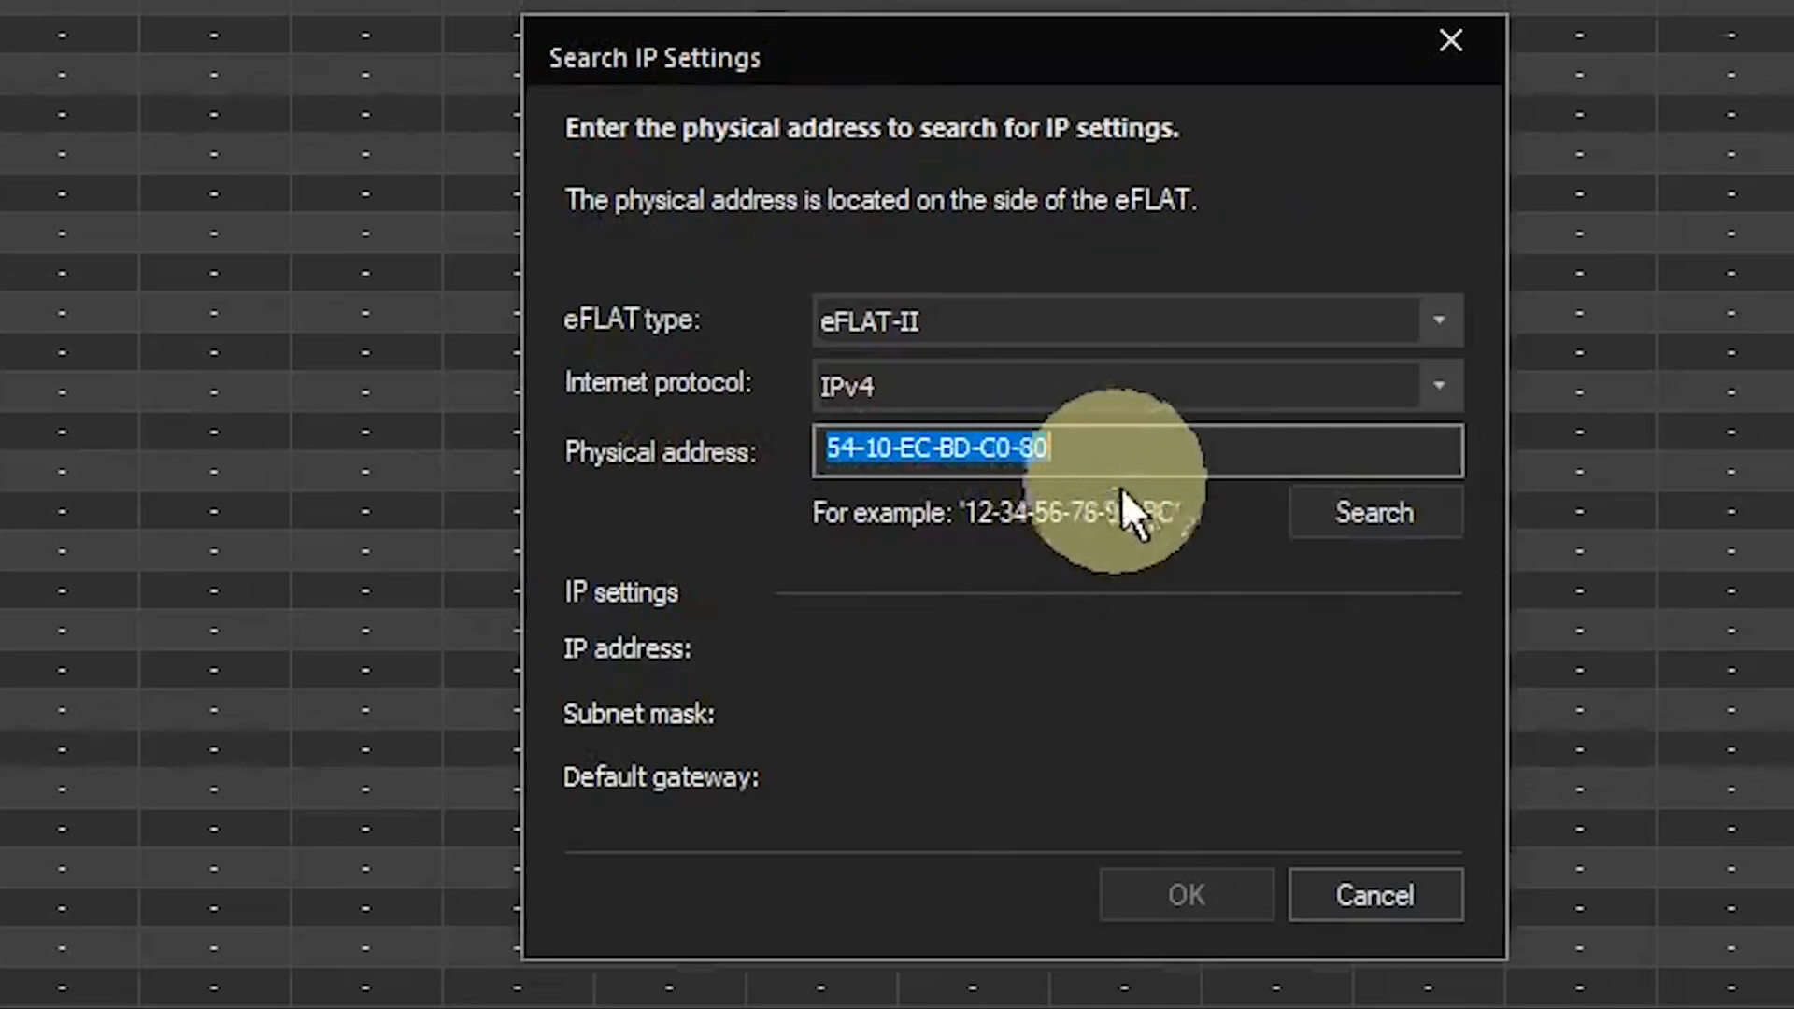
pyautogui.click(1338, 539)
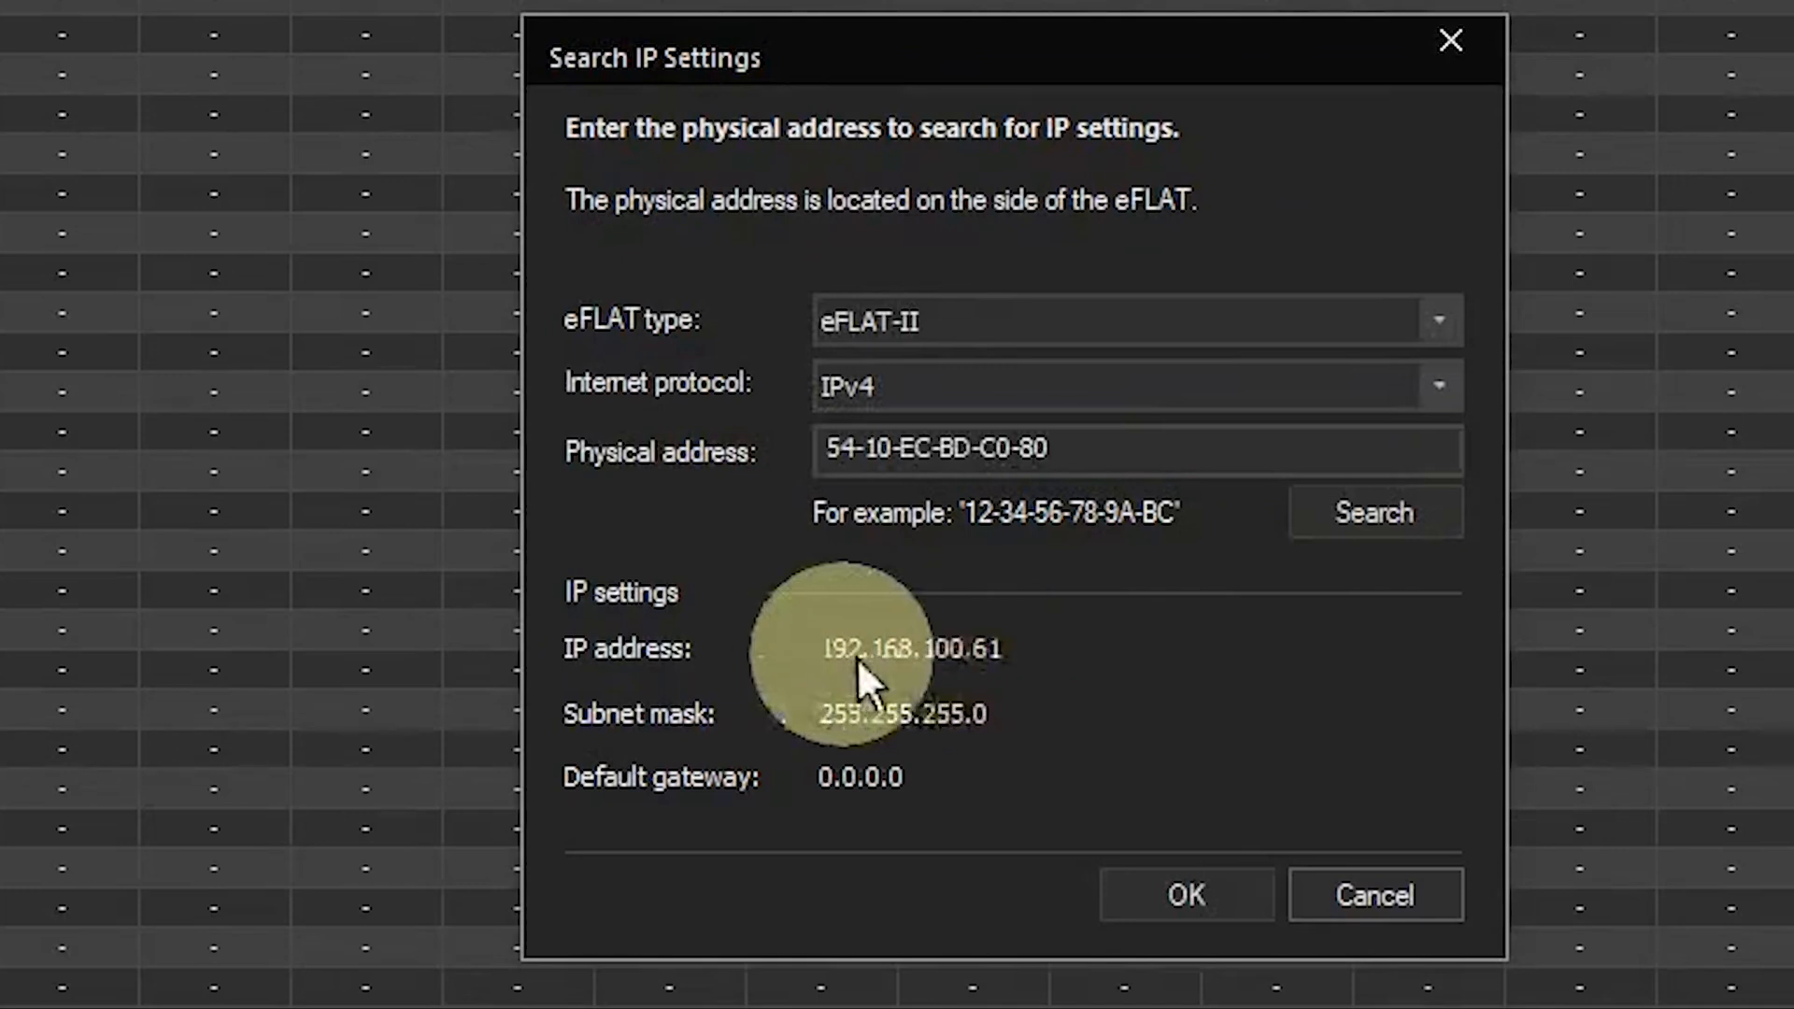
pyautogui.click(1189, 898)
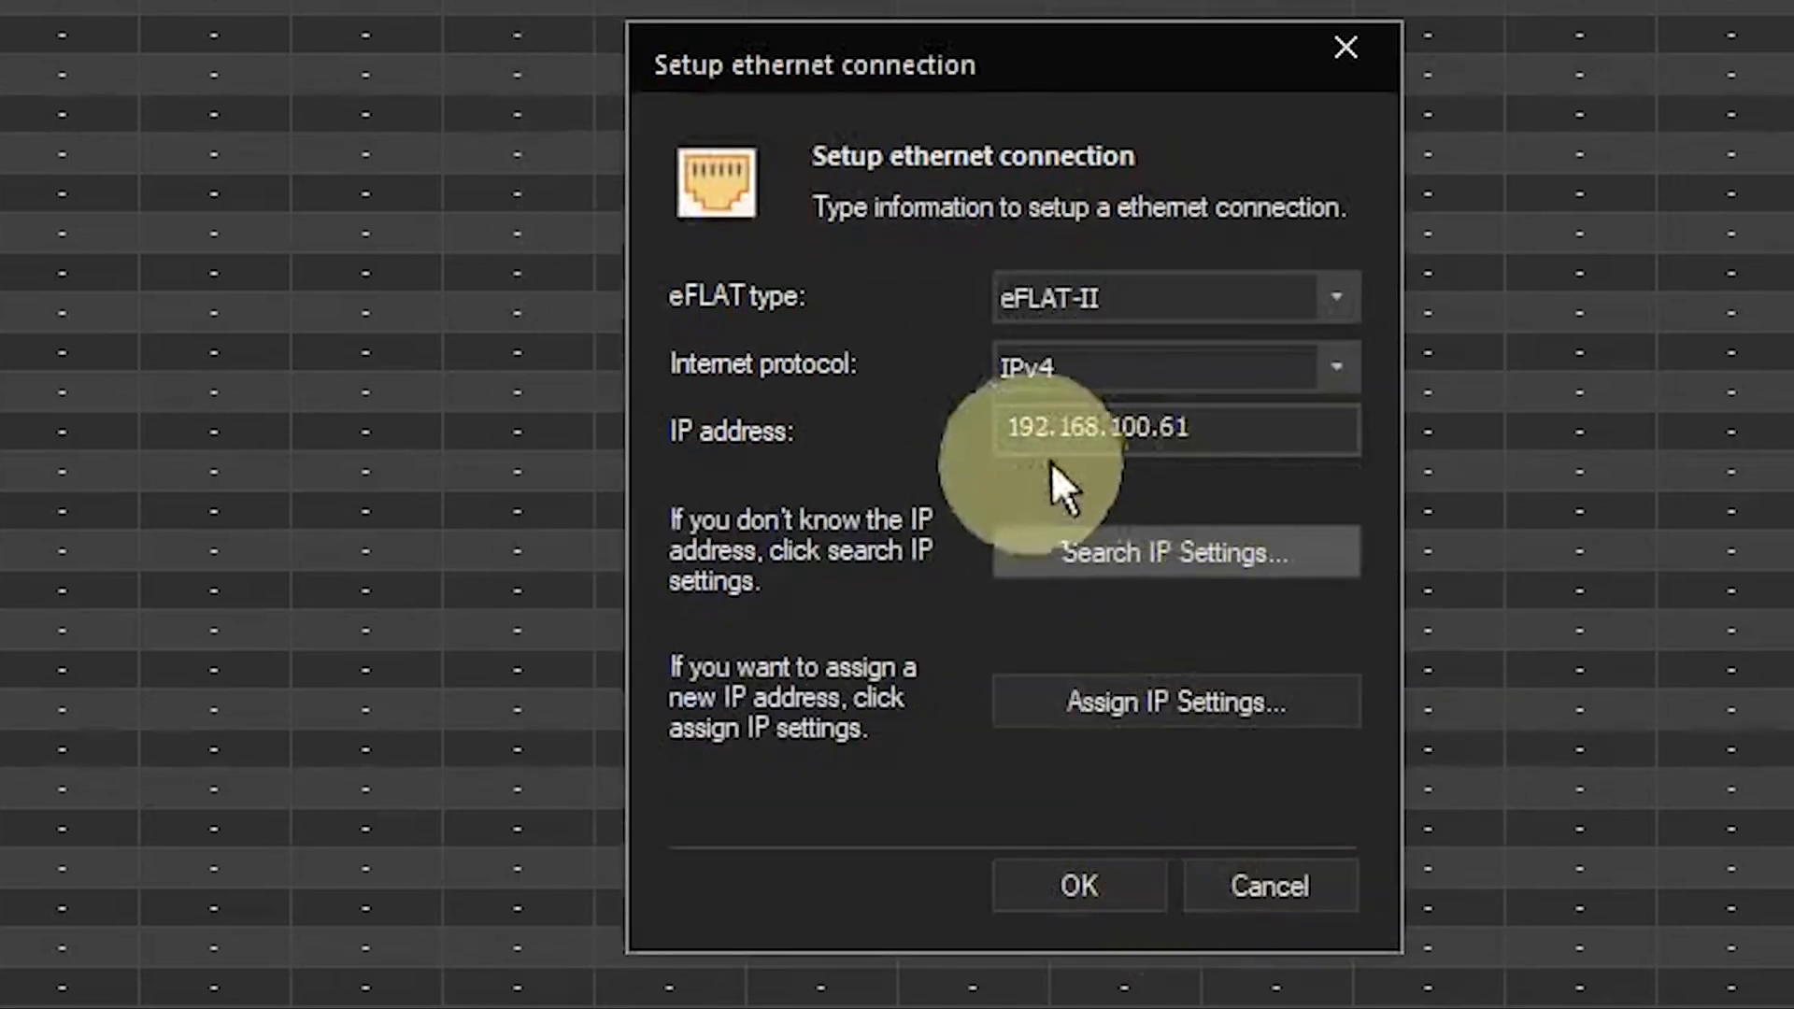
# - Check the IP assignment form without assigning anything, and connect to the eFLAT using the Ethernet setup
pyautogui.click(1075, 718)
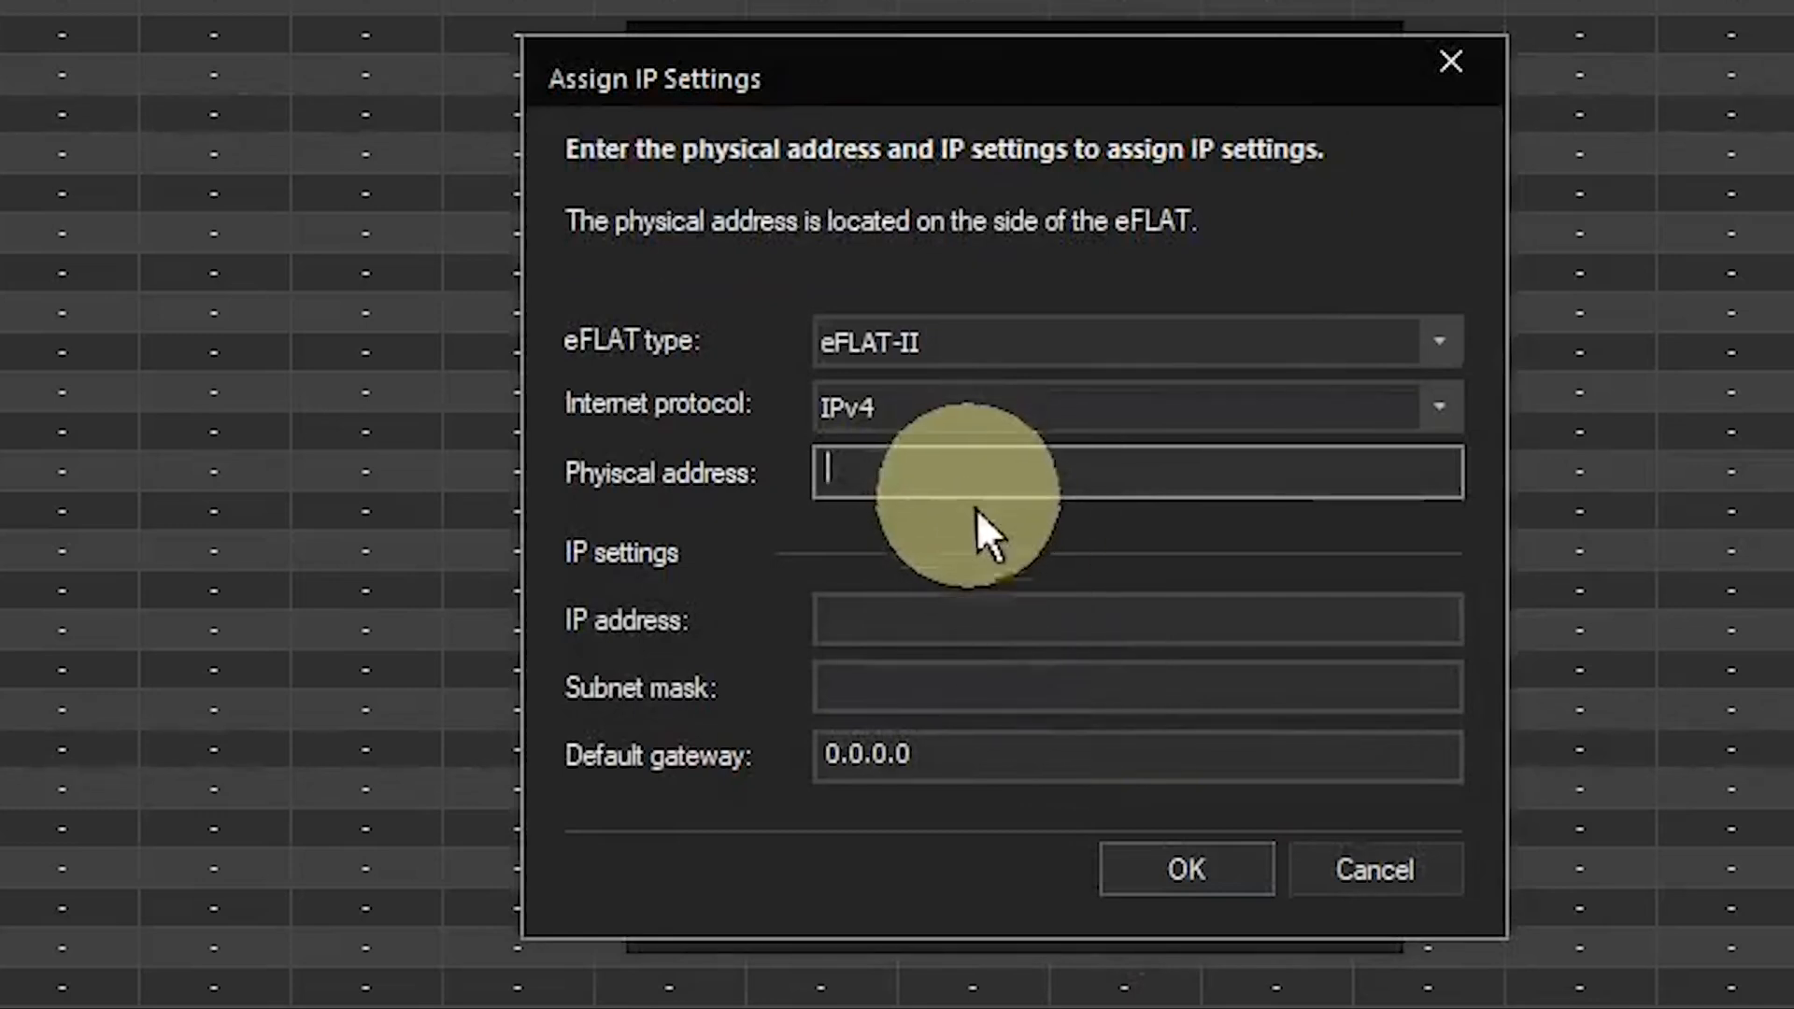
pyautogui.click(1370, 874)
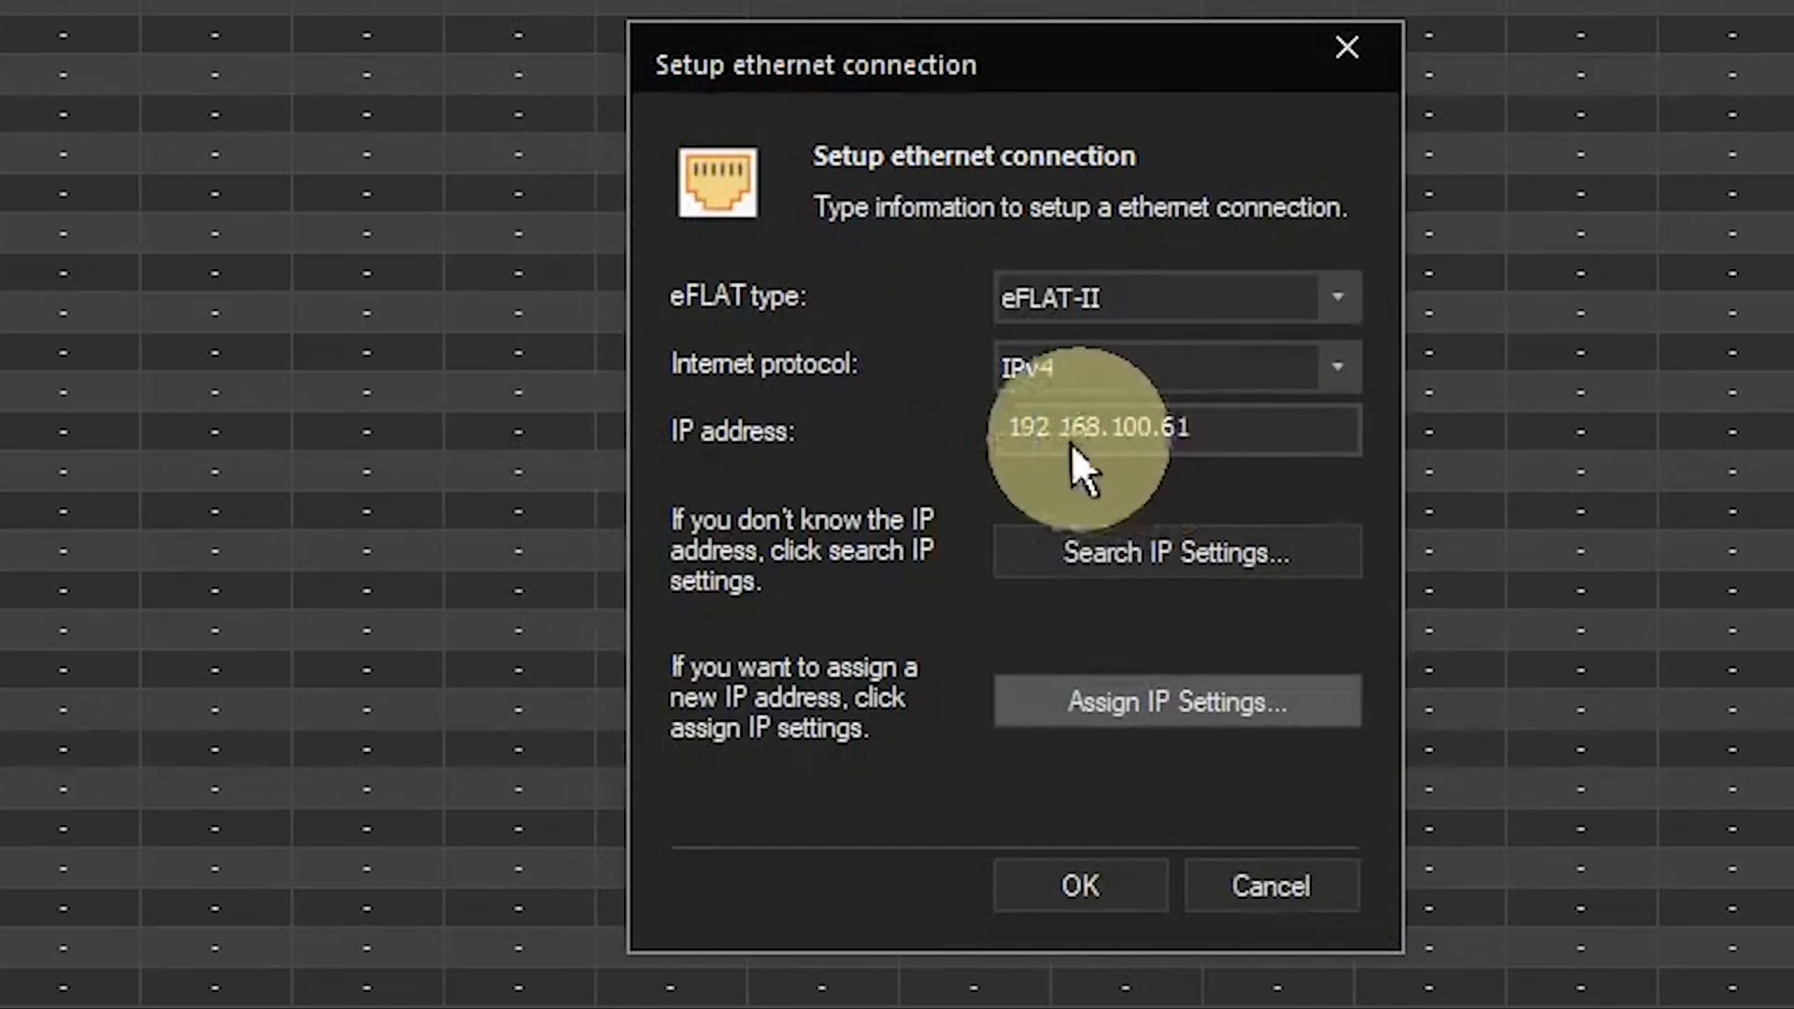
pyautogui.click(1086, 895)
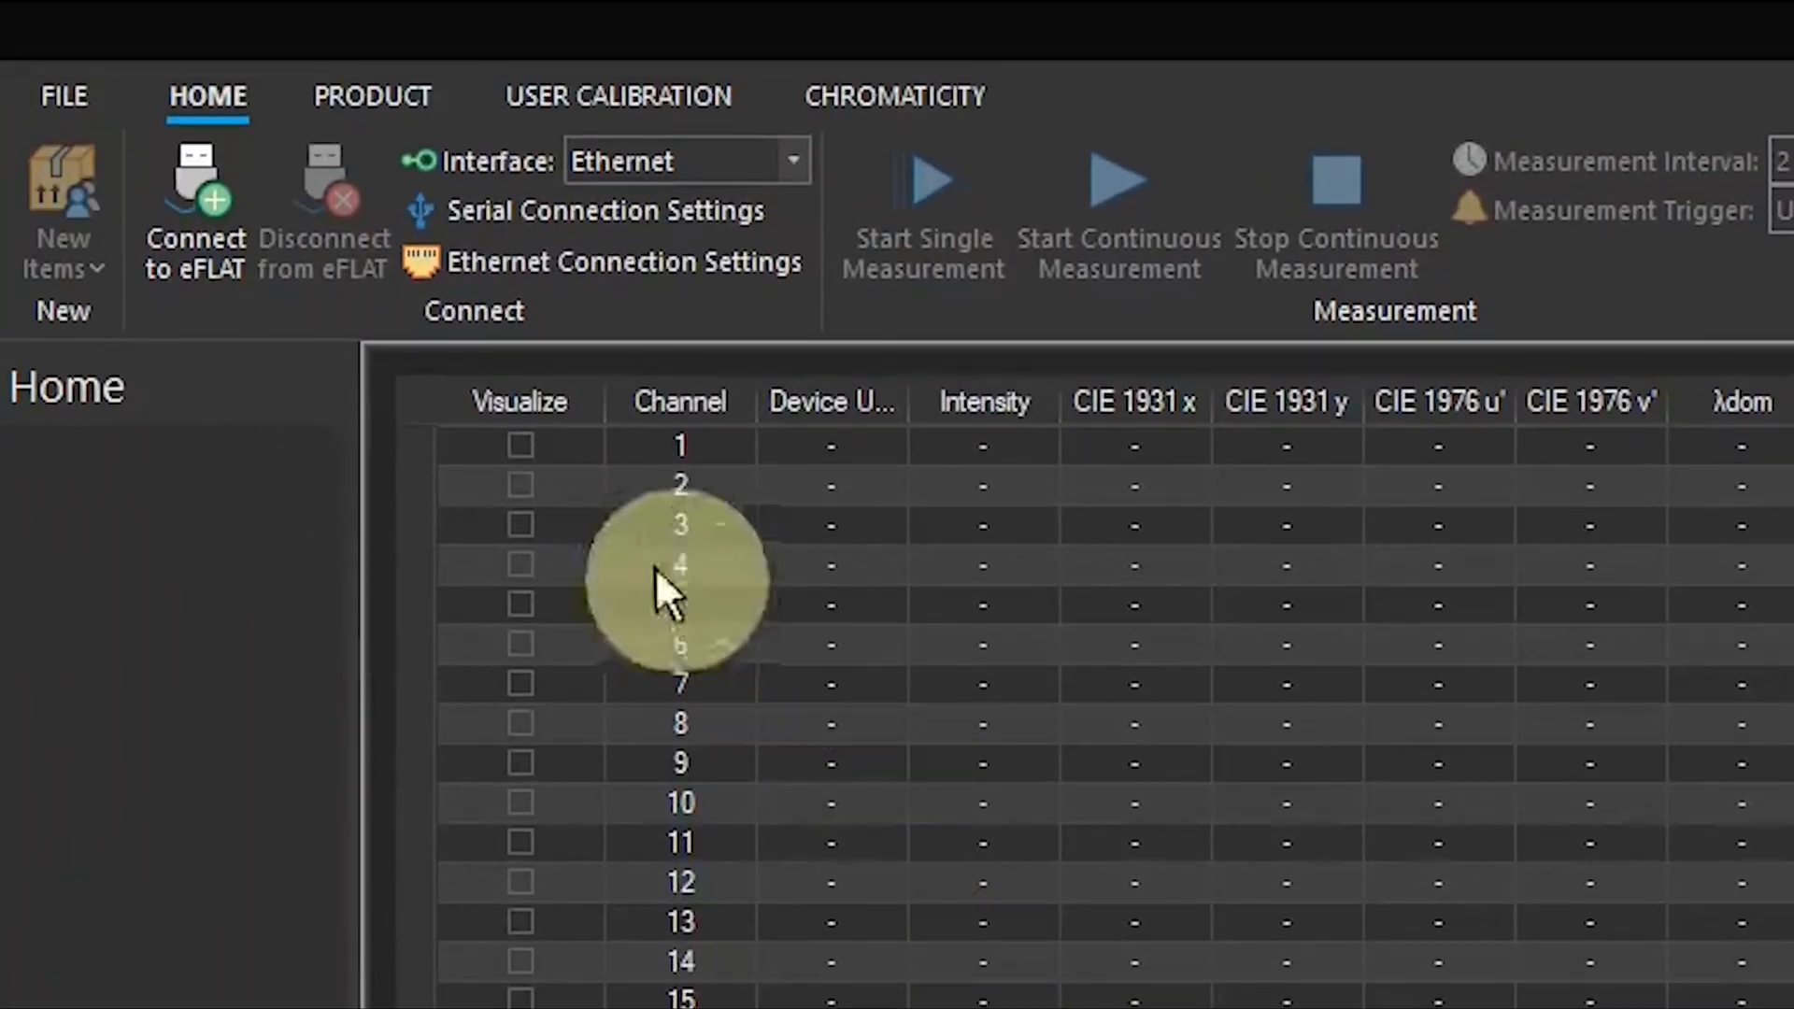
pyautogui.click(227, 285)
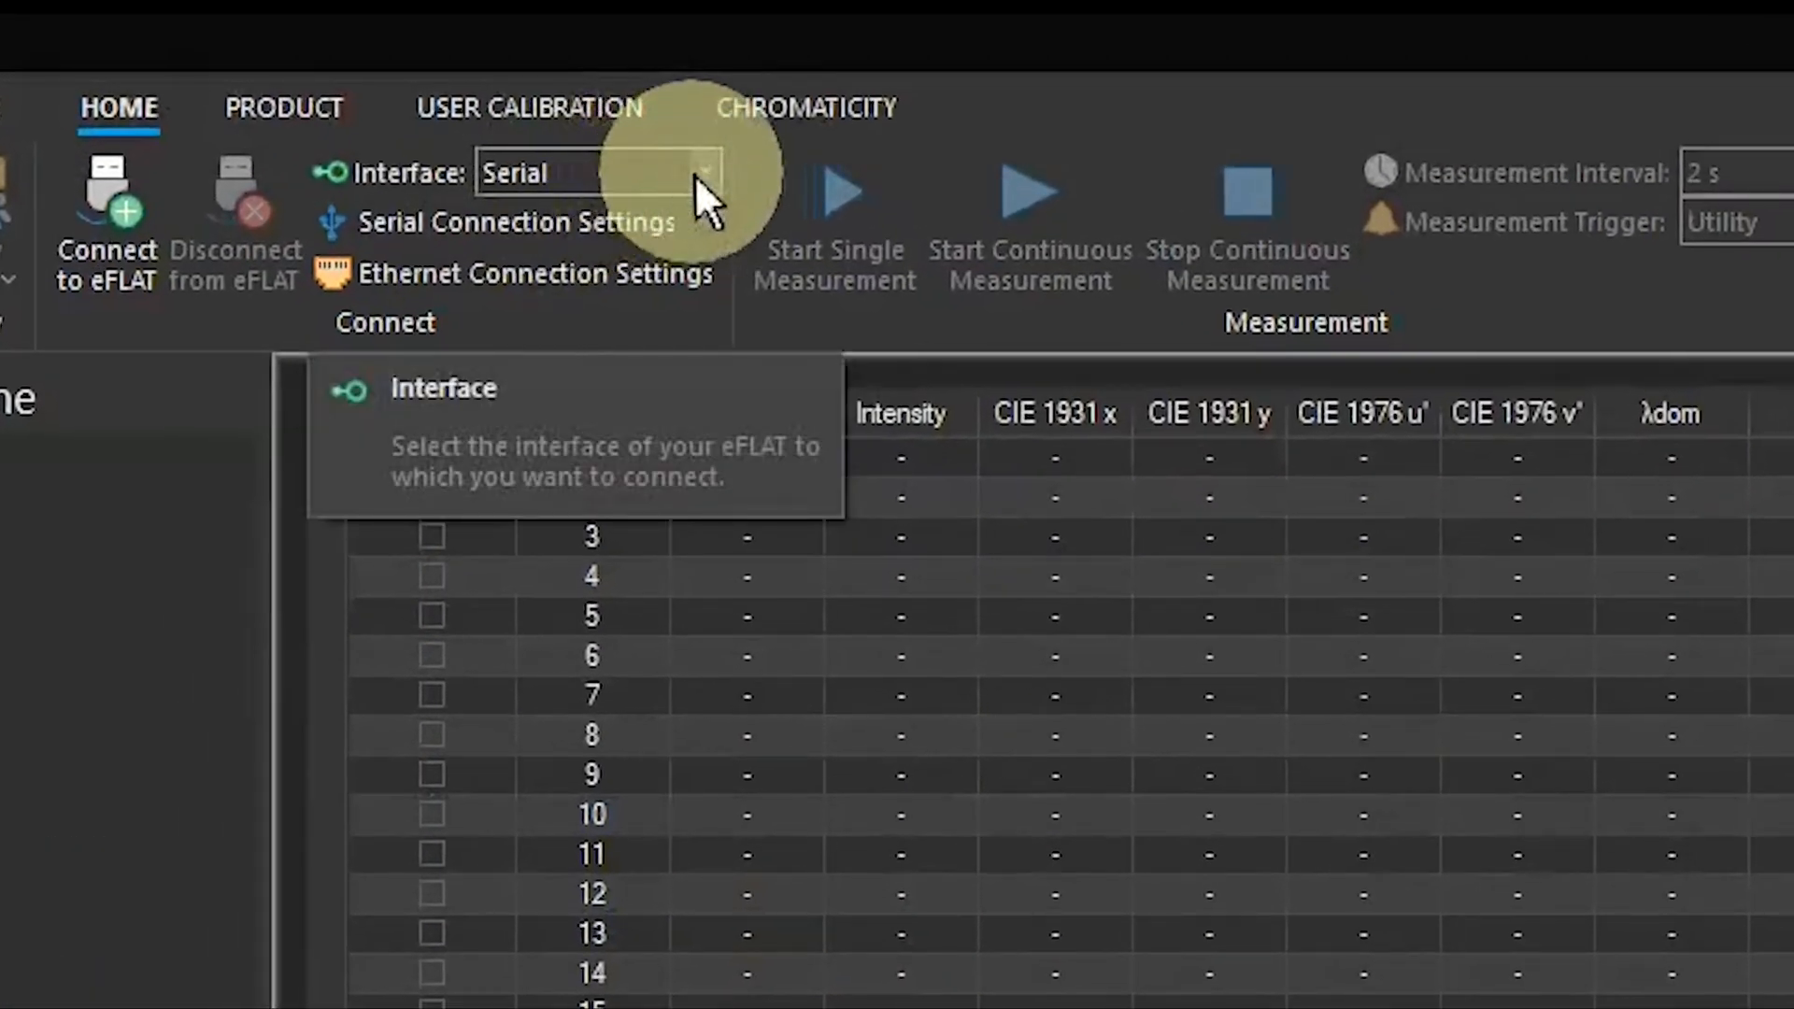
# - Select the Serial interface and, in its connection settings, choose eFLAT-III-232 as the eFLAT type and COM8 as the port
pyautogui.click(459, 104)
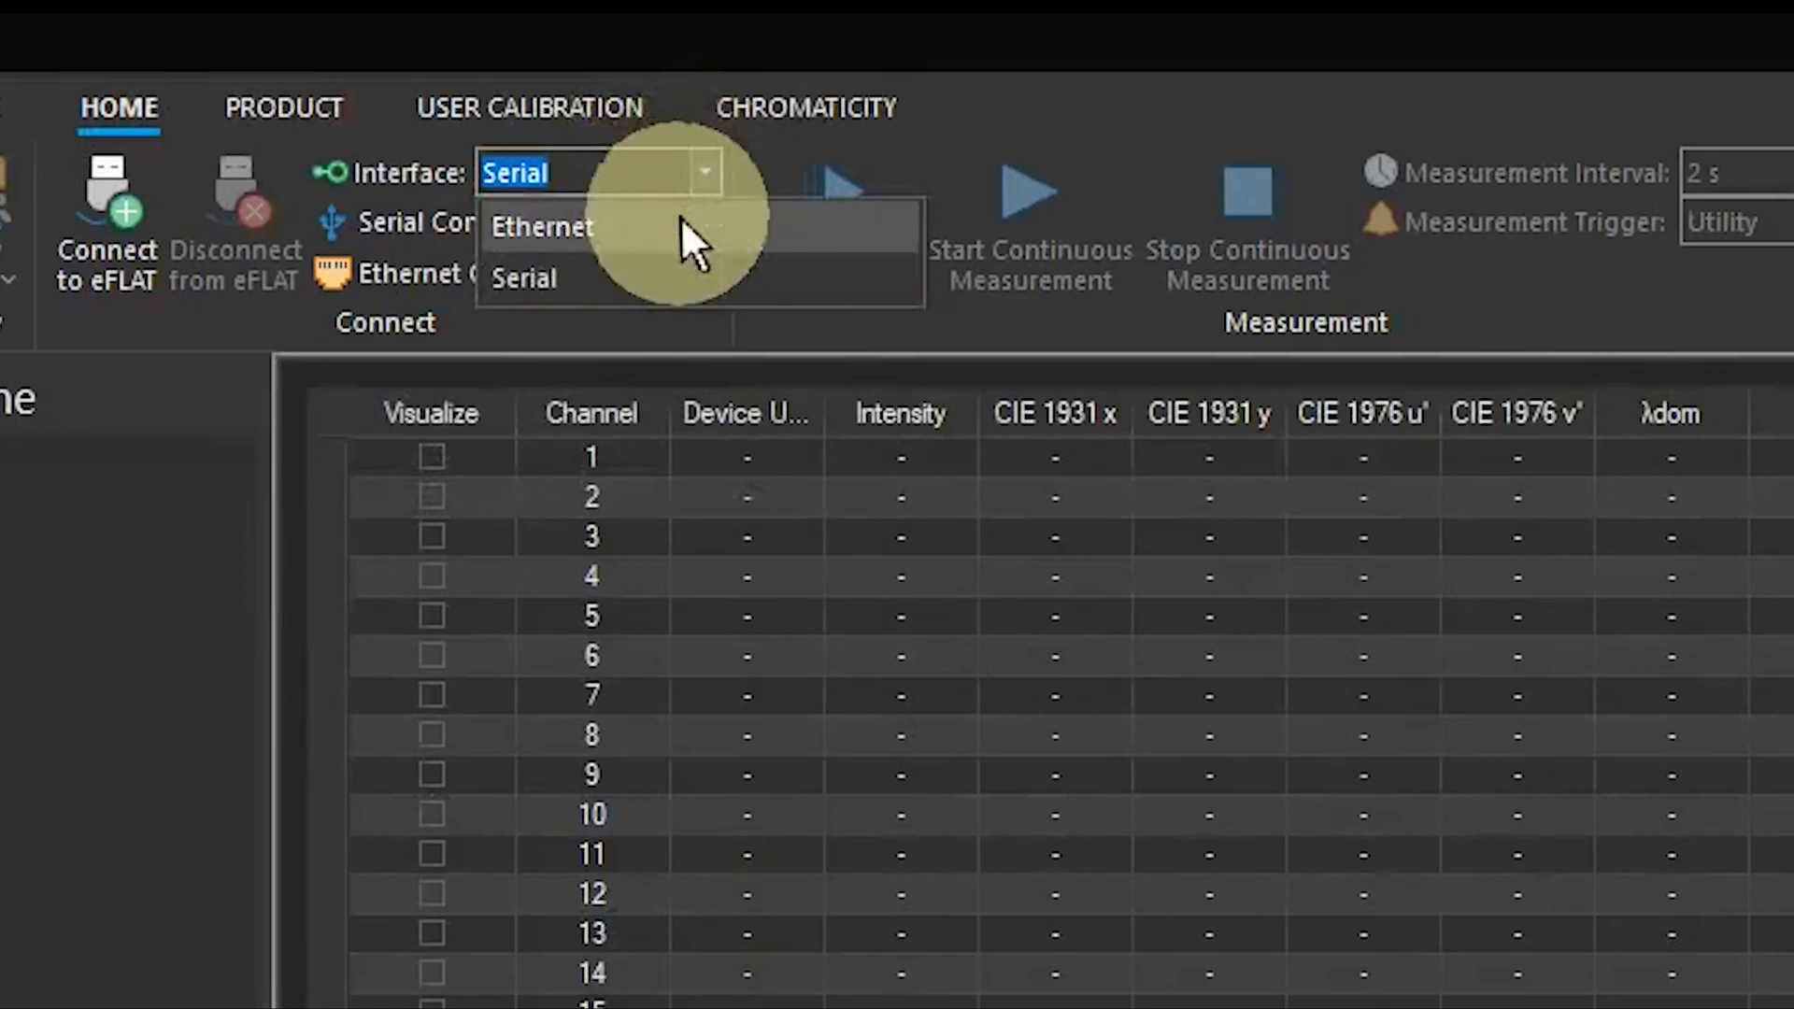
pyautogui.click(673, 269)
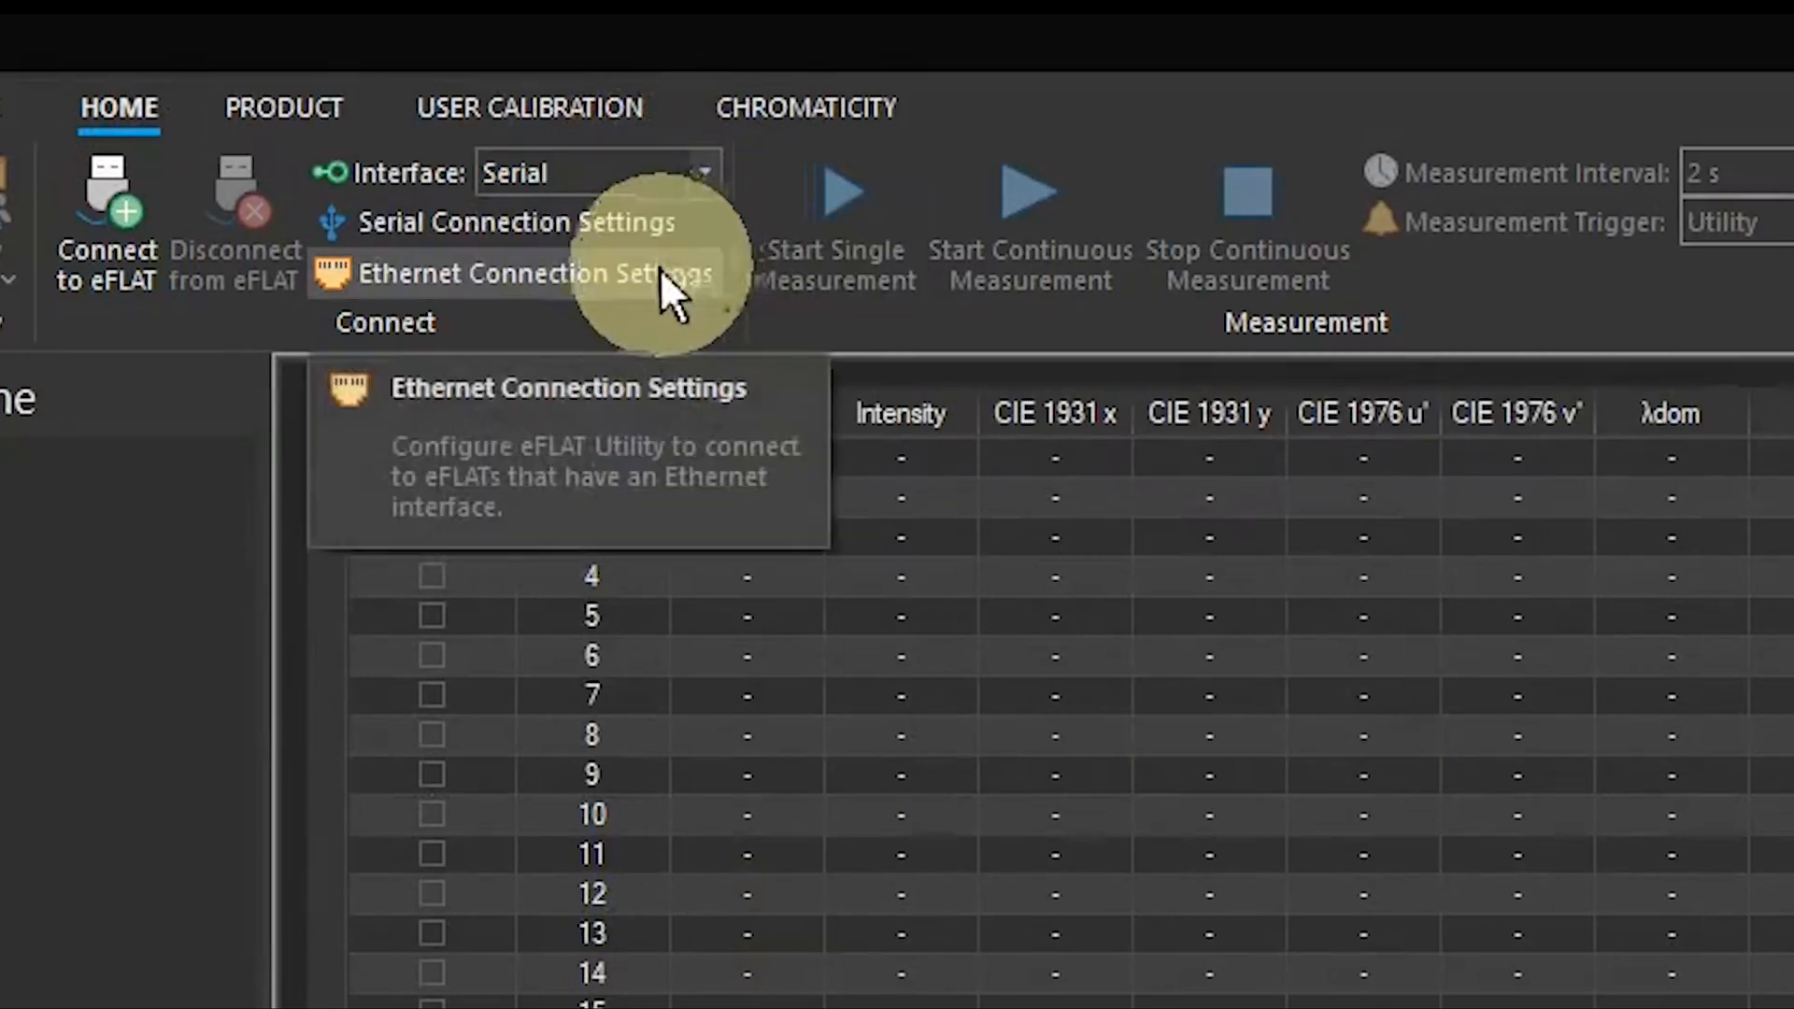
pyautogui.click(654, 223)
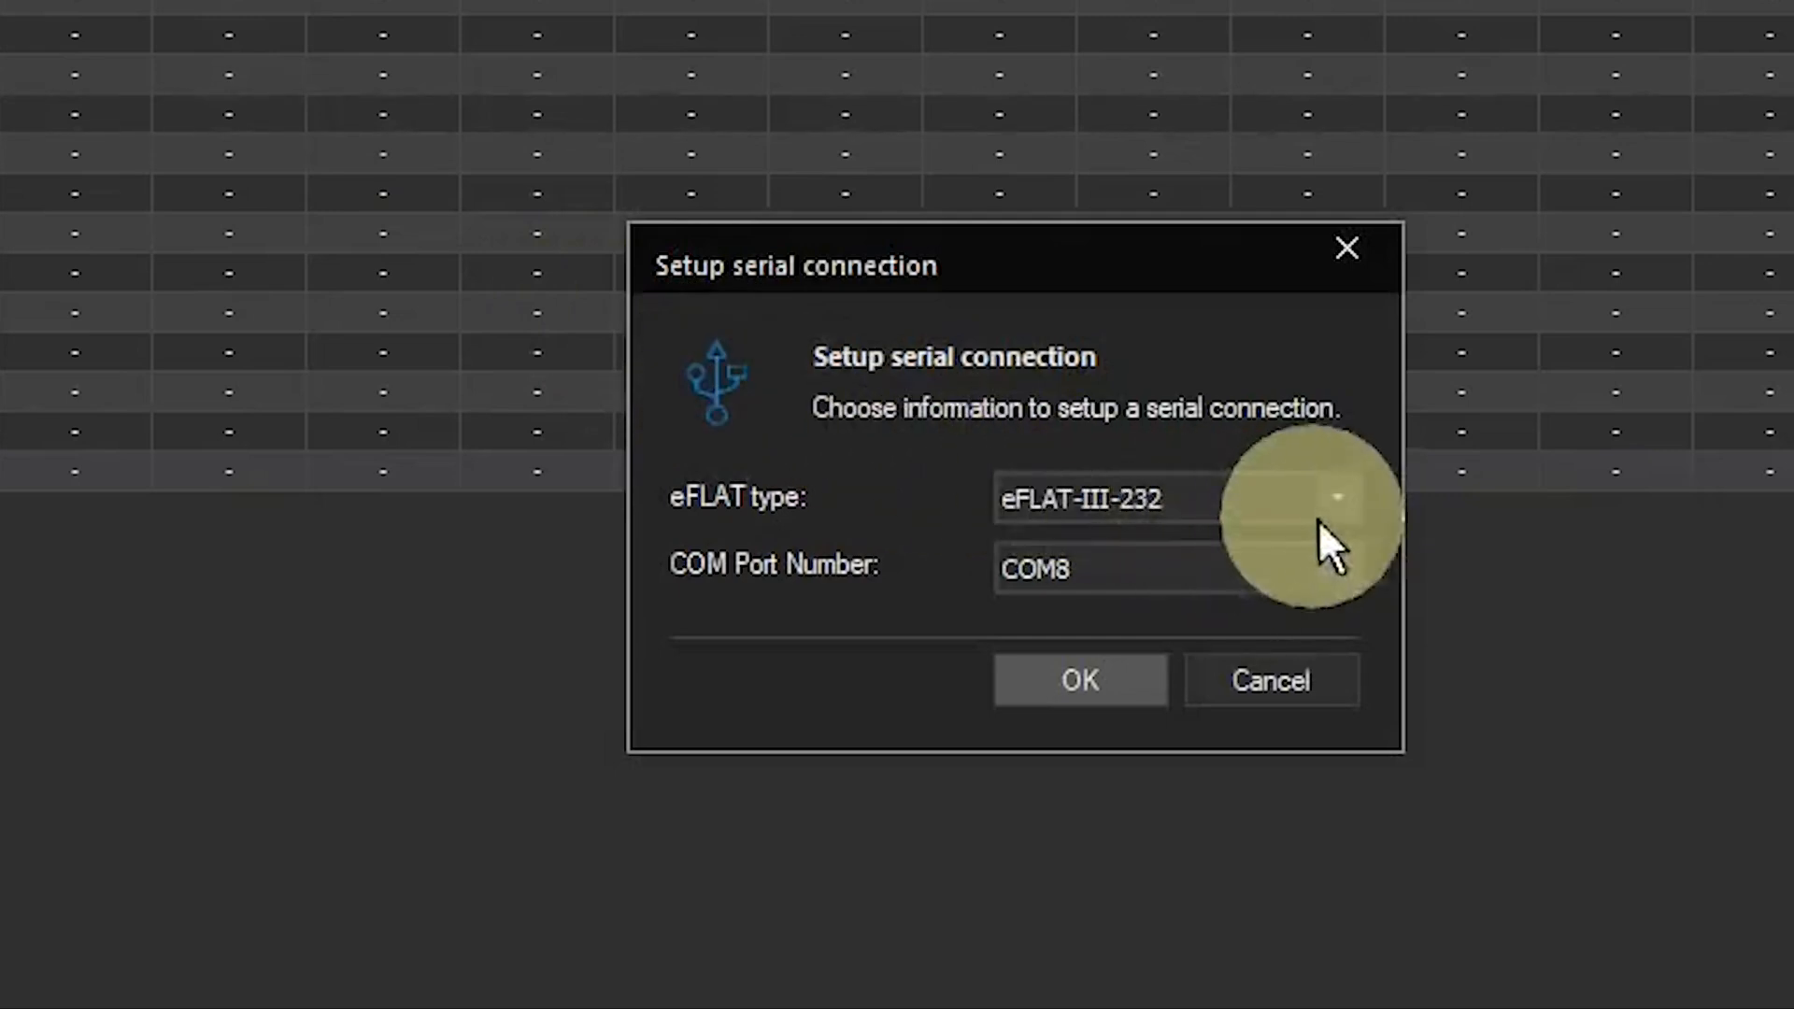
pyautogui.click(1319, 520)
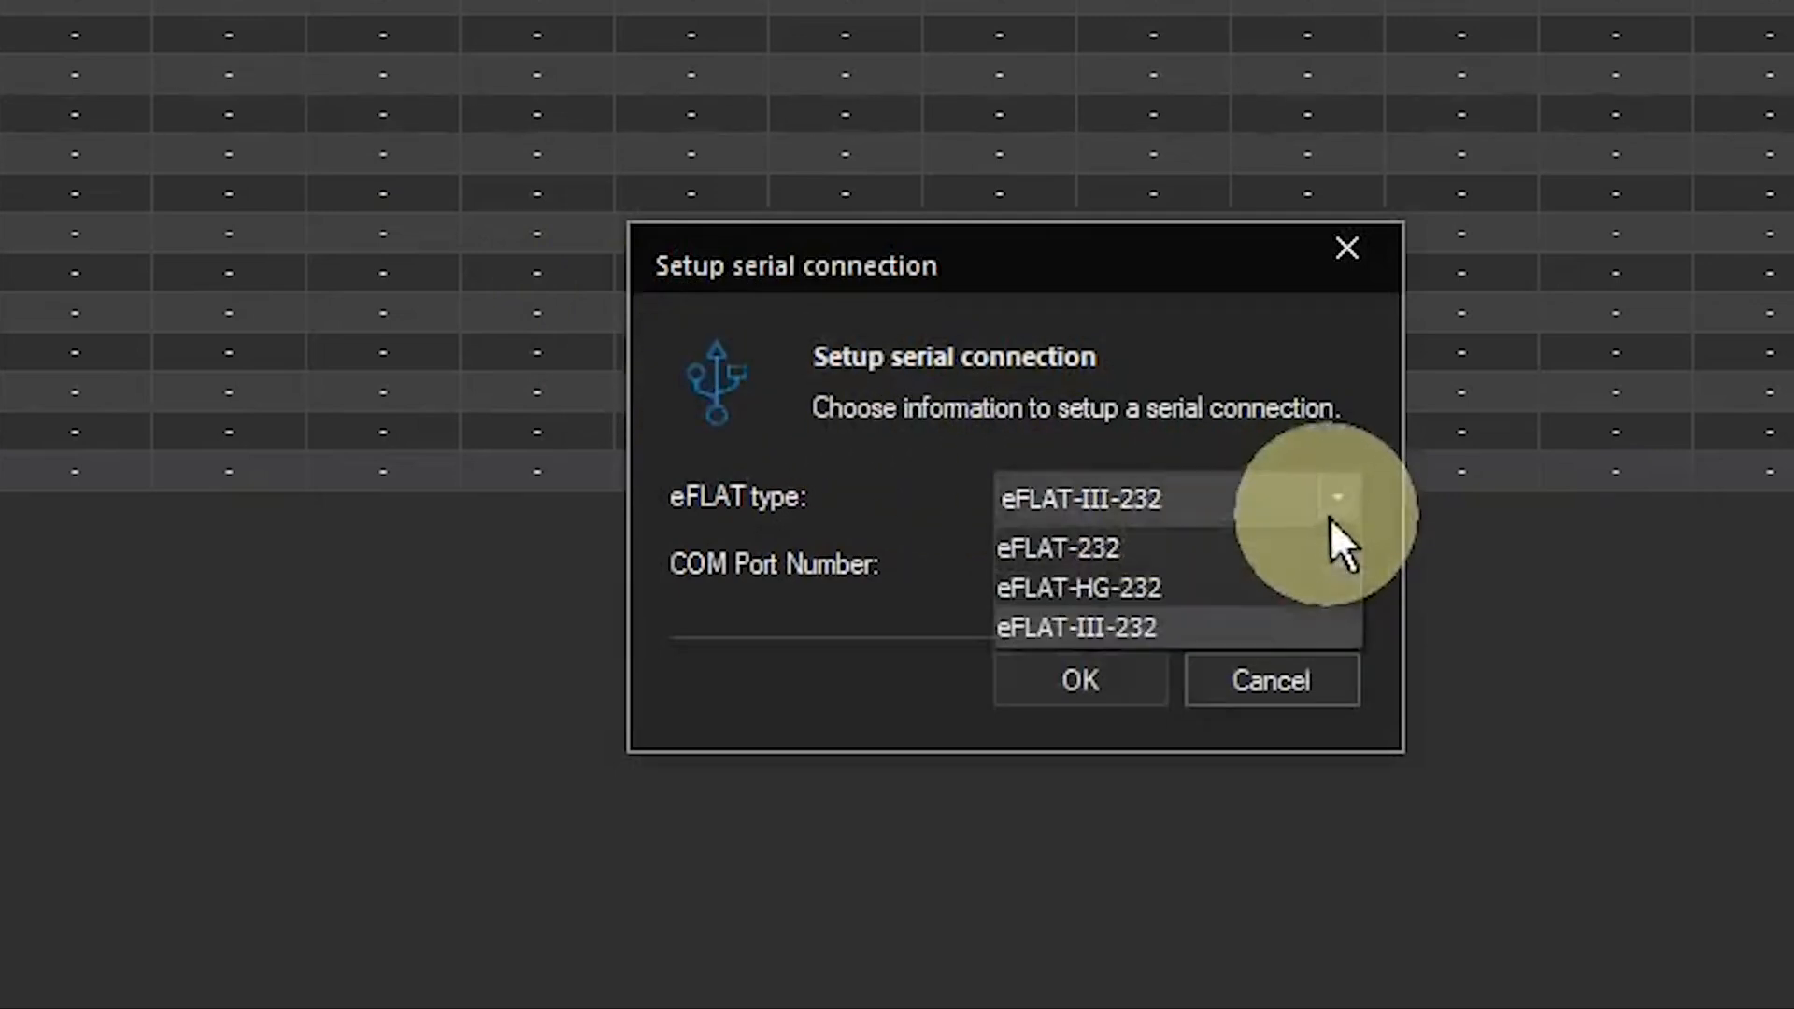
pyautogui.click(1316, 612)
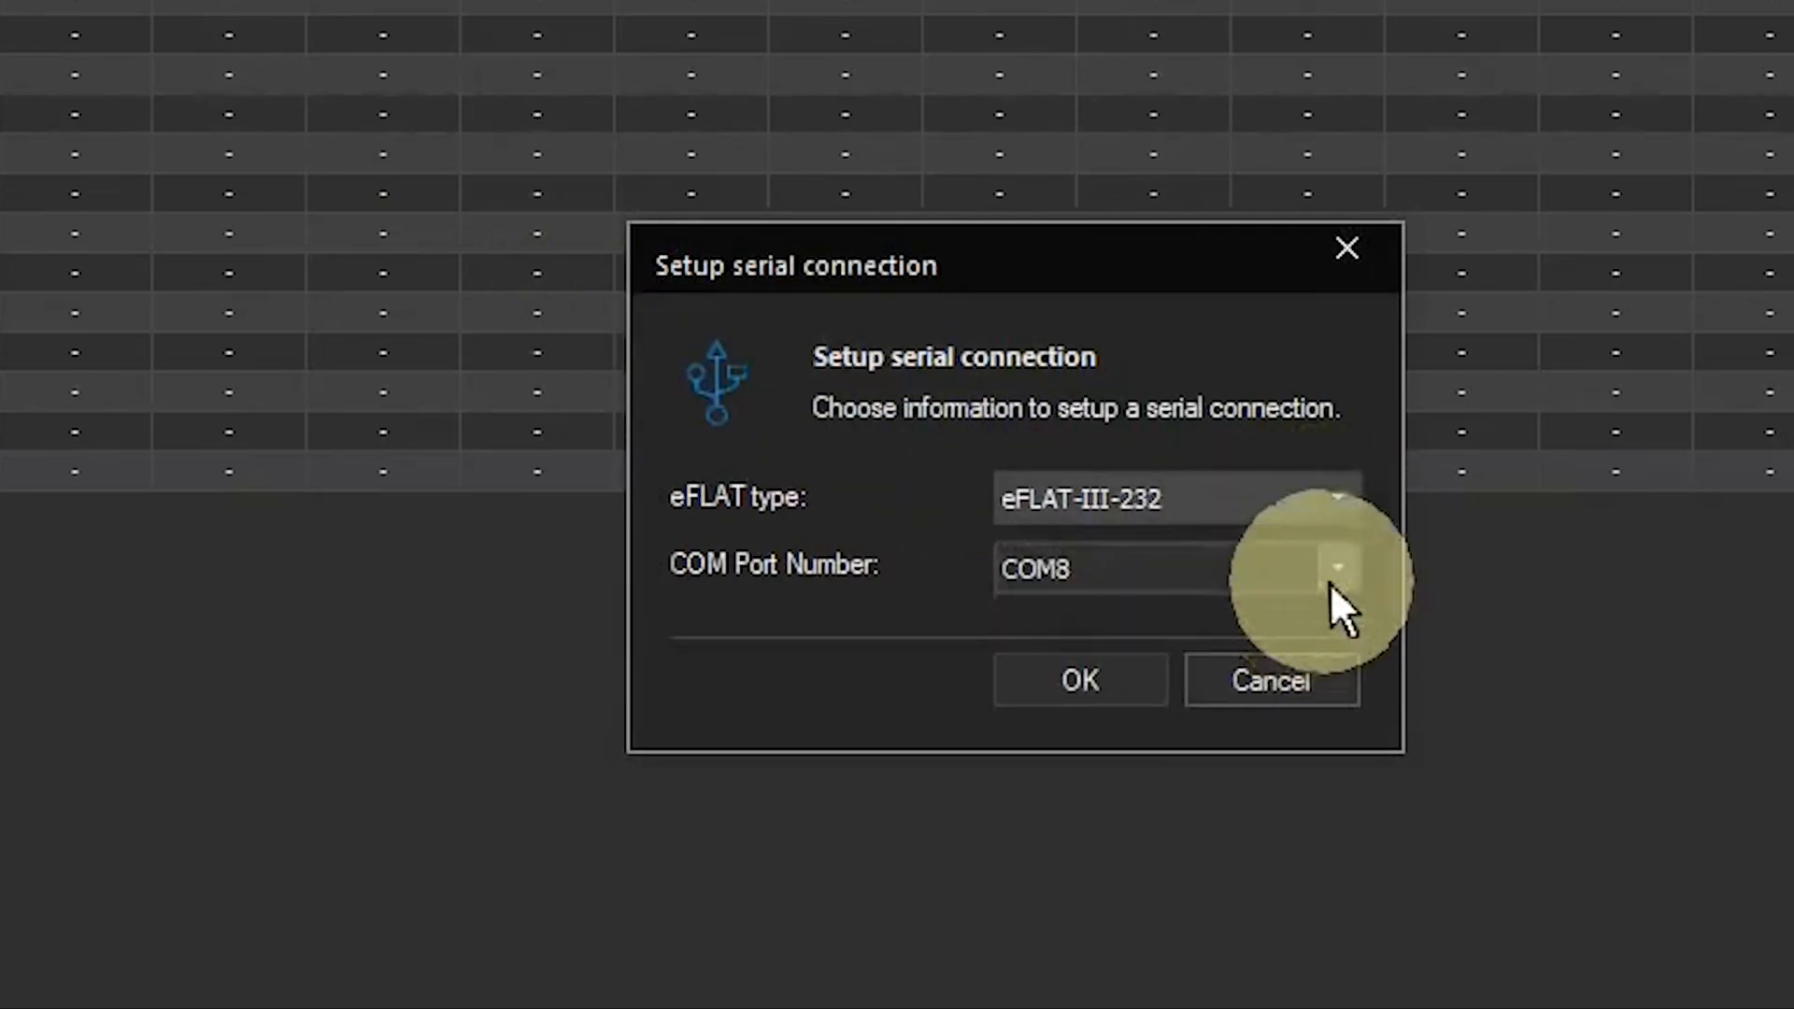
pyautogui.click(1331, 582)
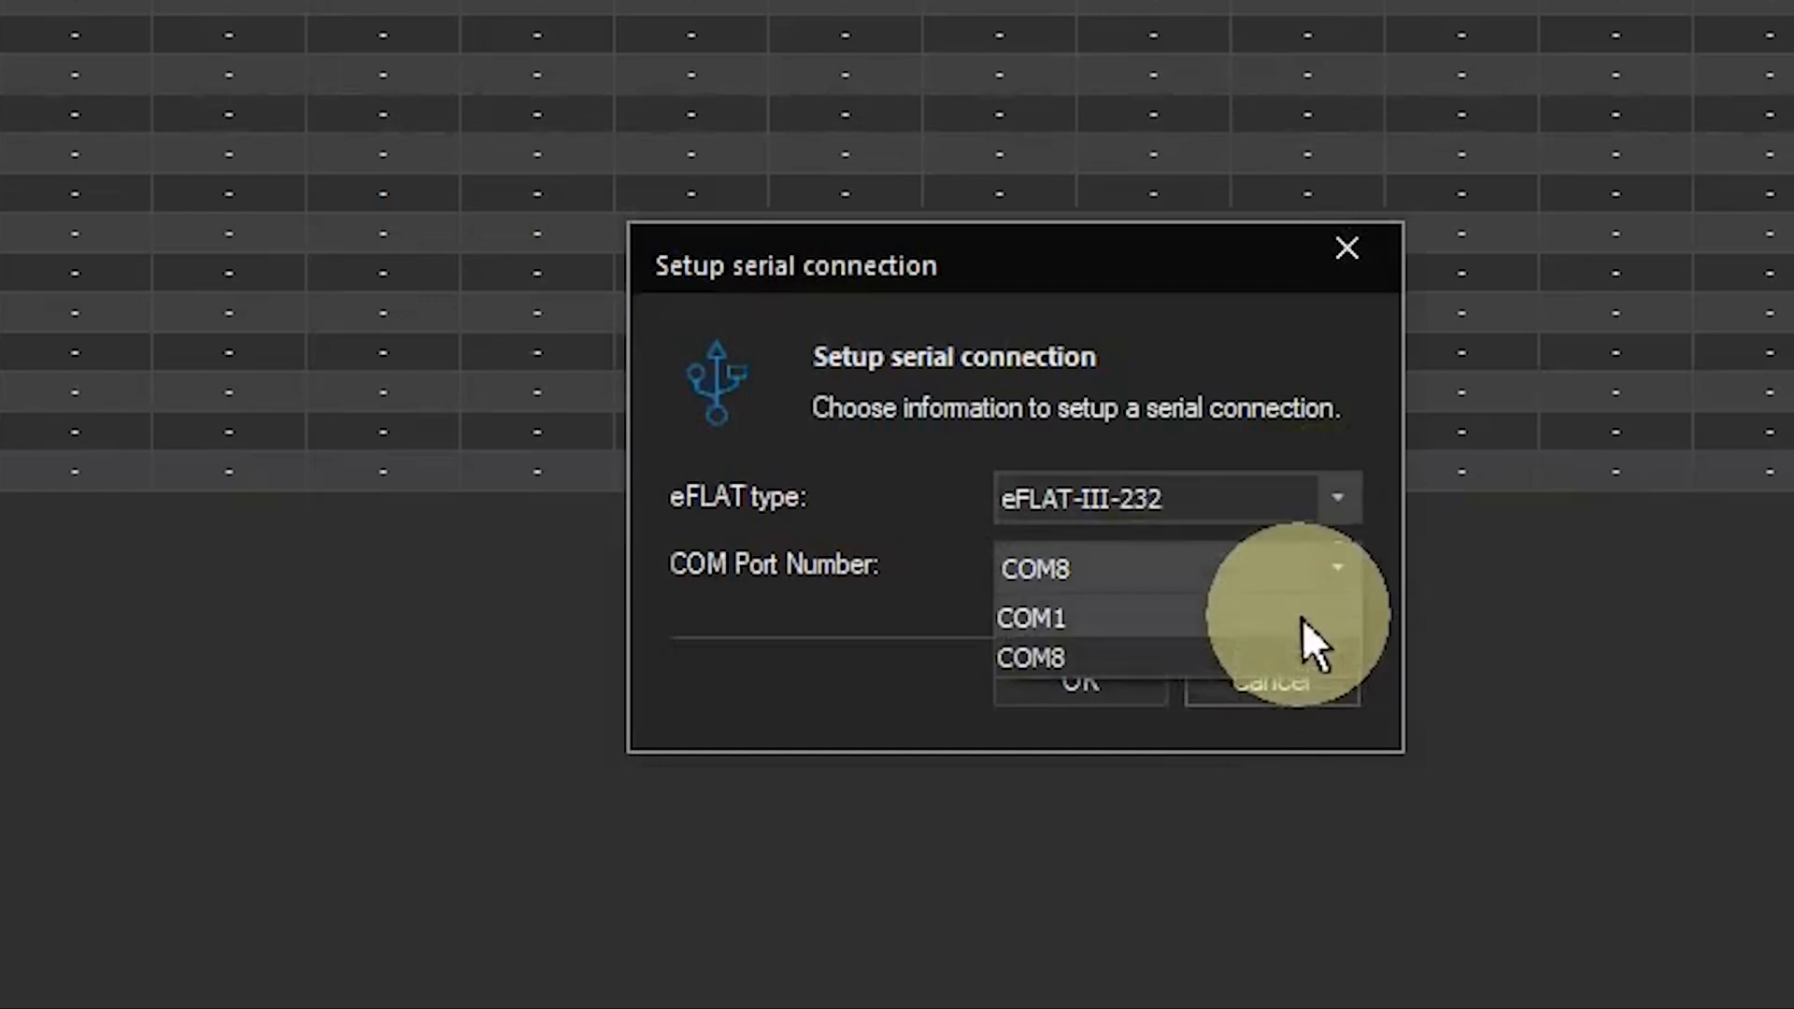
pyautogui.click(1319, 568)
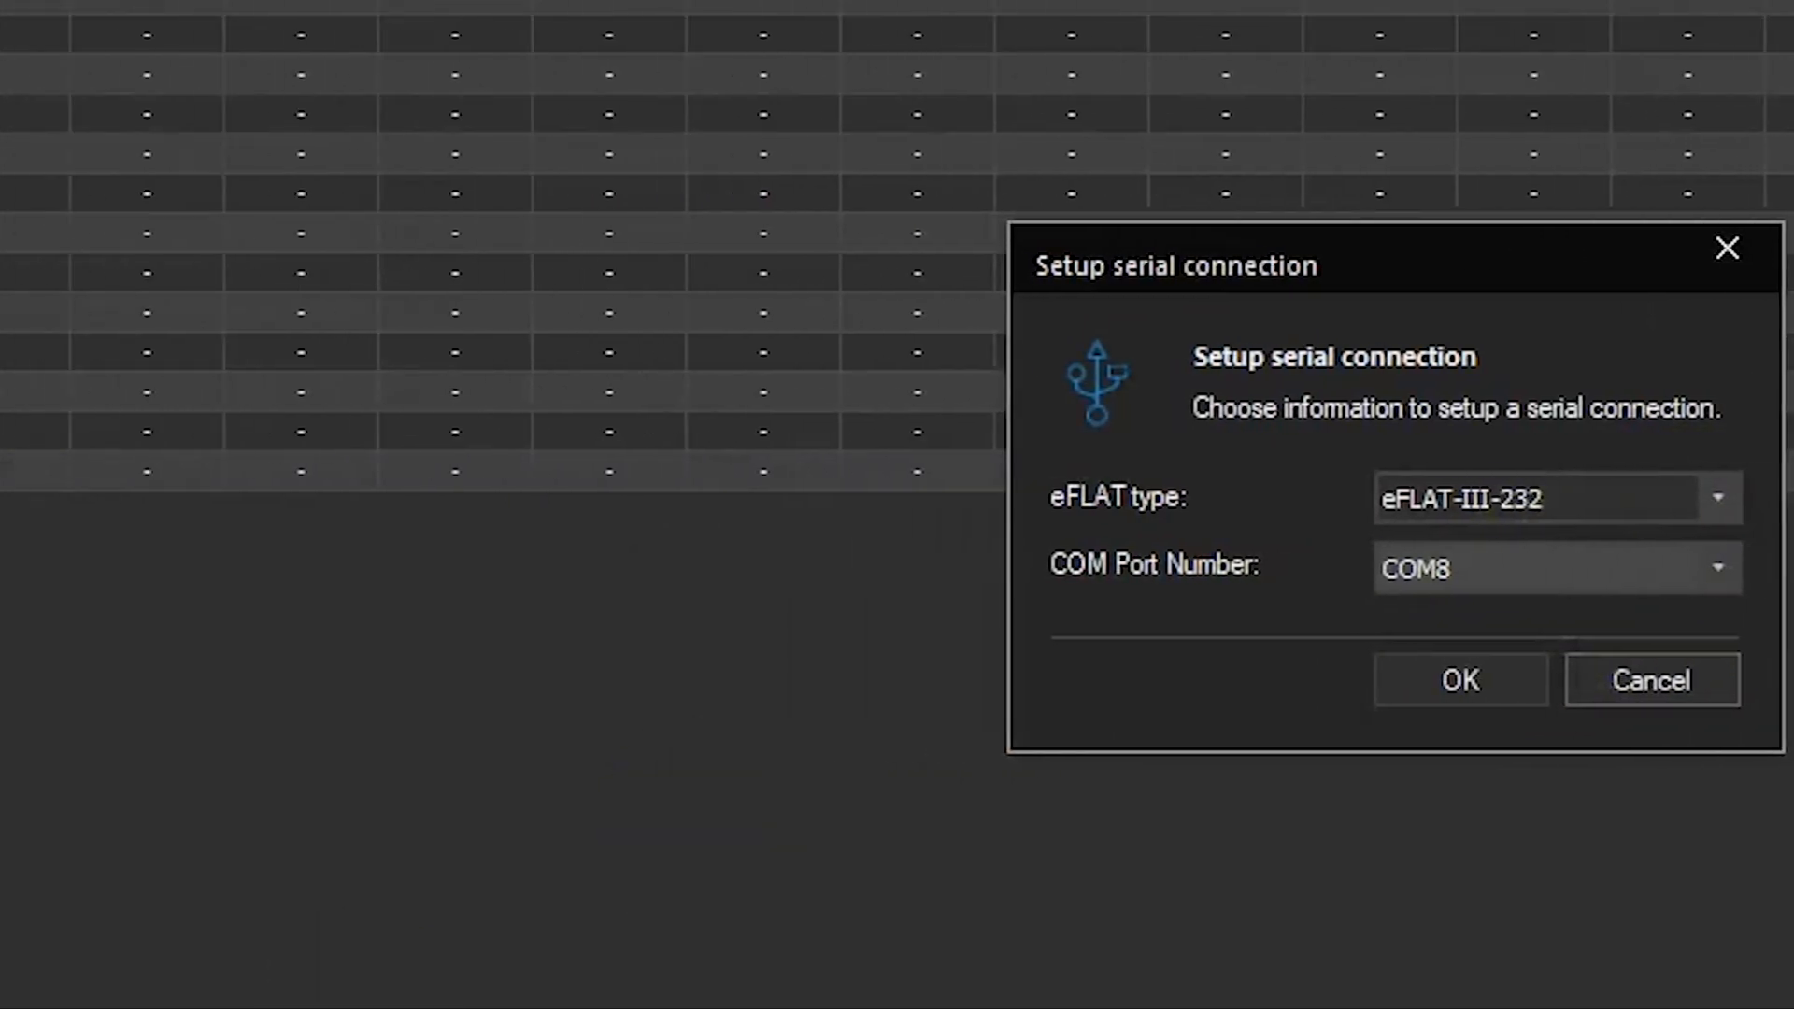
# - Switch to the Windows Device Manager and examine the COM and LPT ports to identify the eFLAT's serial port
pyautogui.press('super')
pyautogui.write('de')
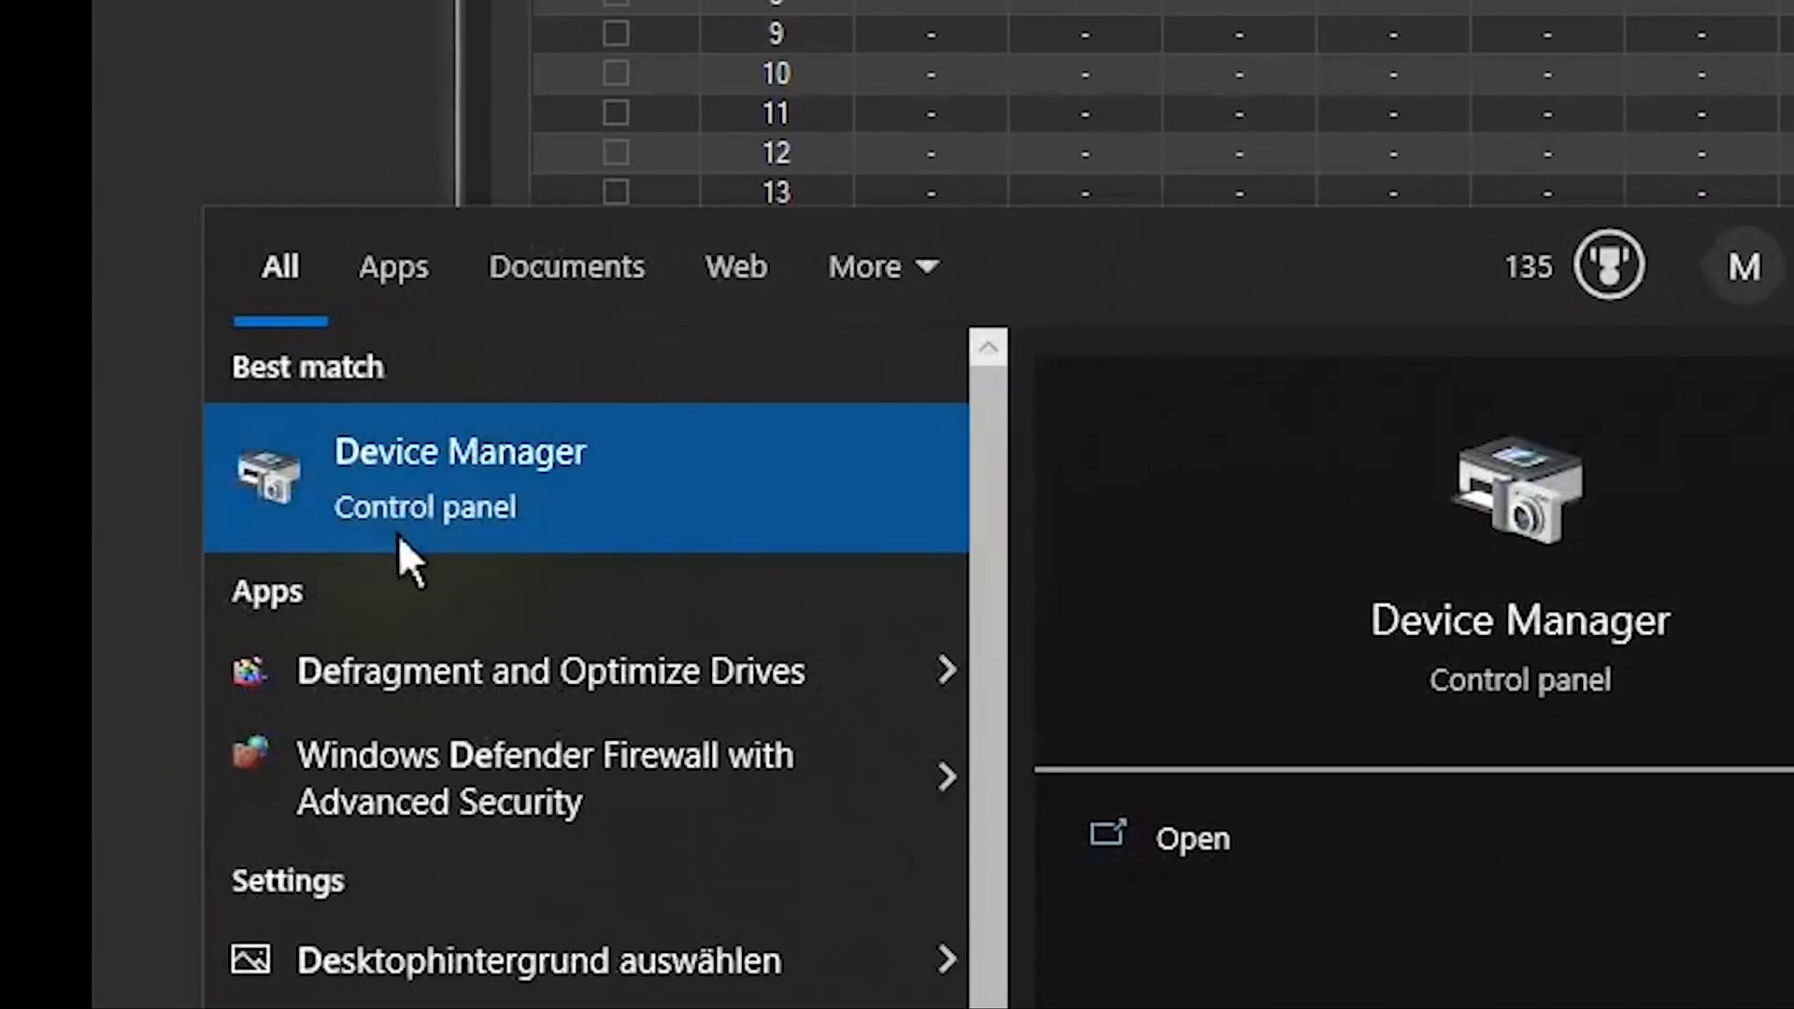
pyautogui.click(398, 533)
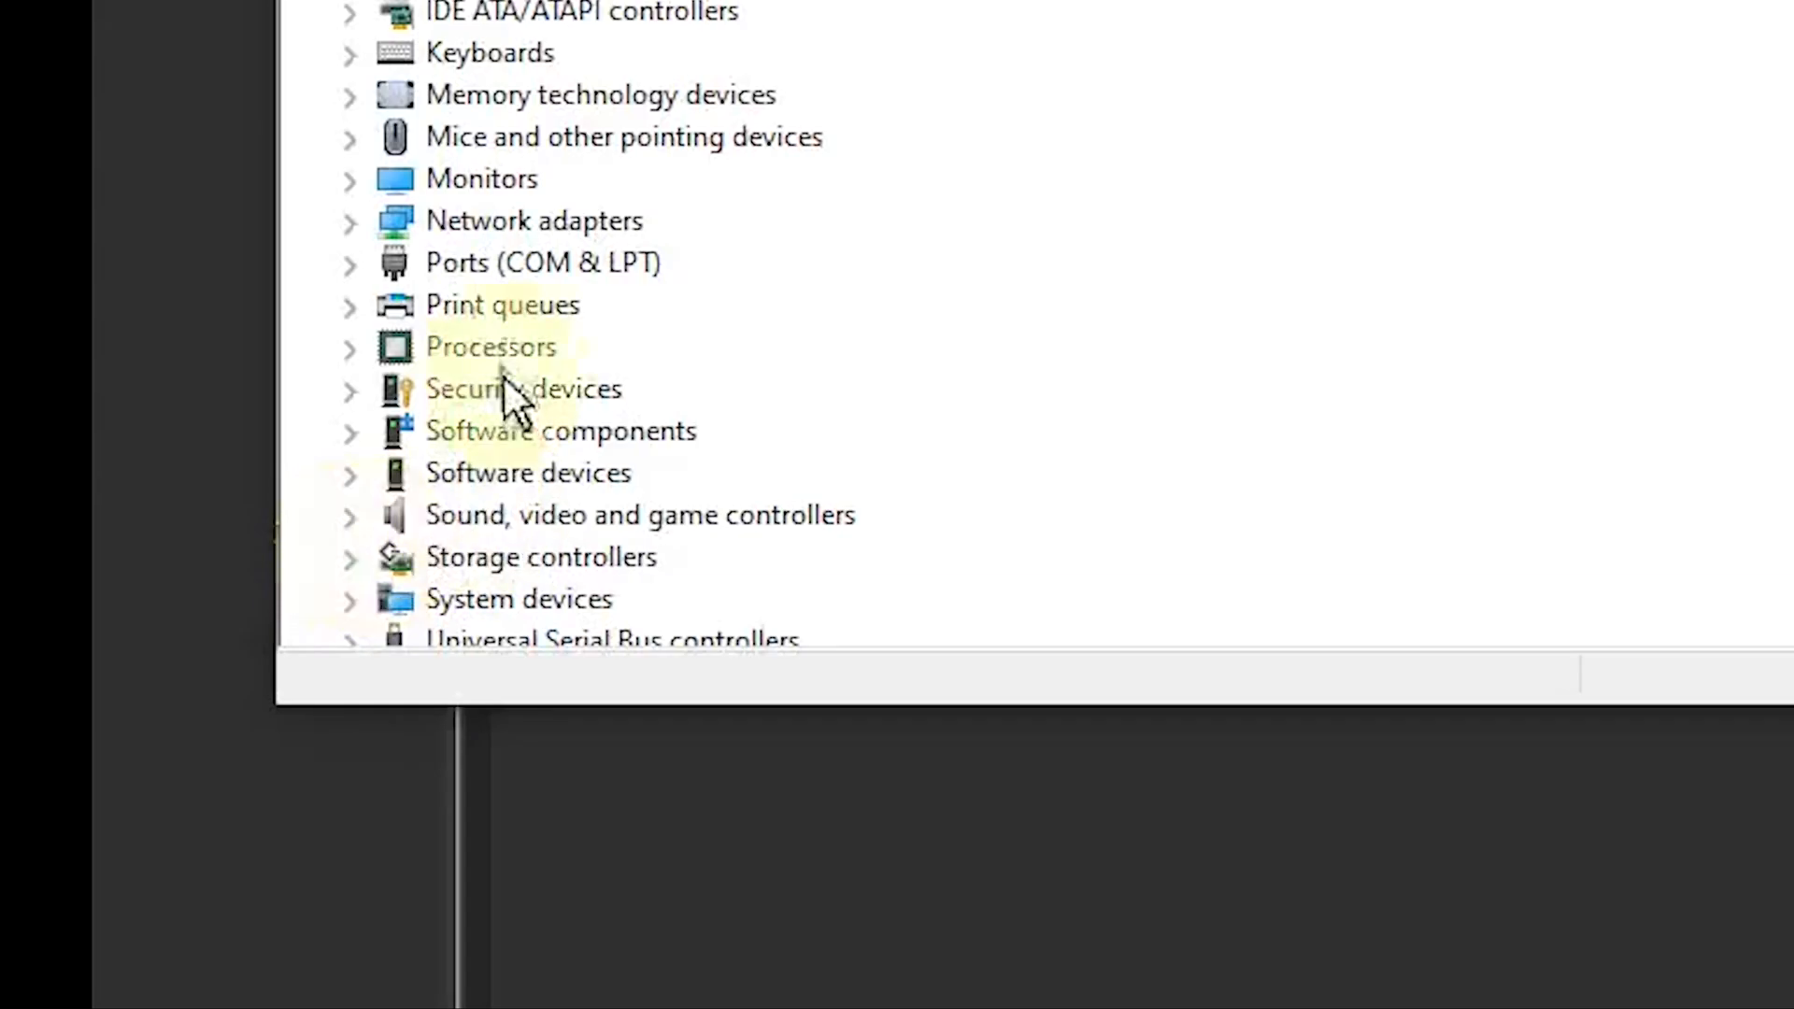
pyautogui.click(353, 268)
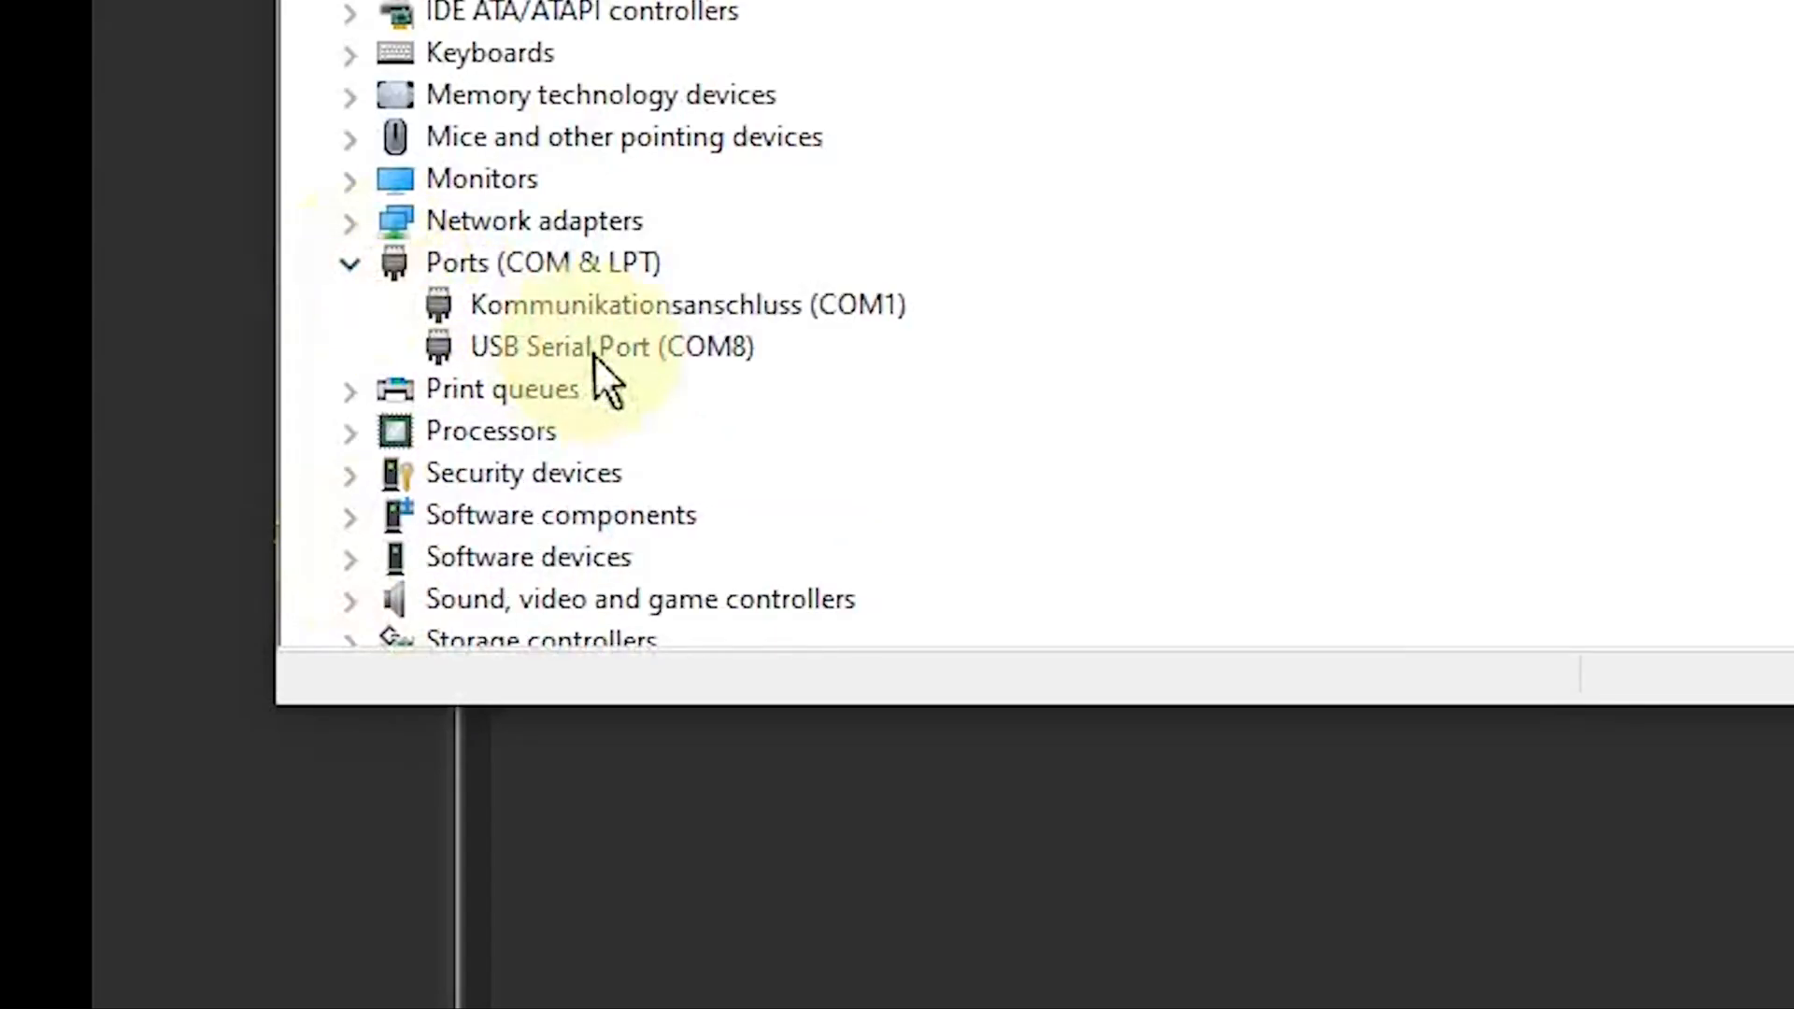
pyautogui.click(477, 353)
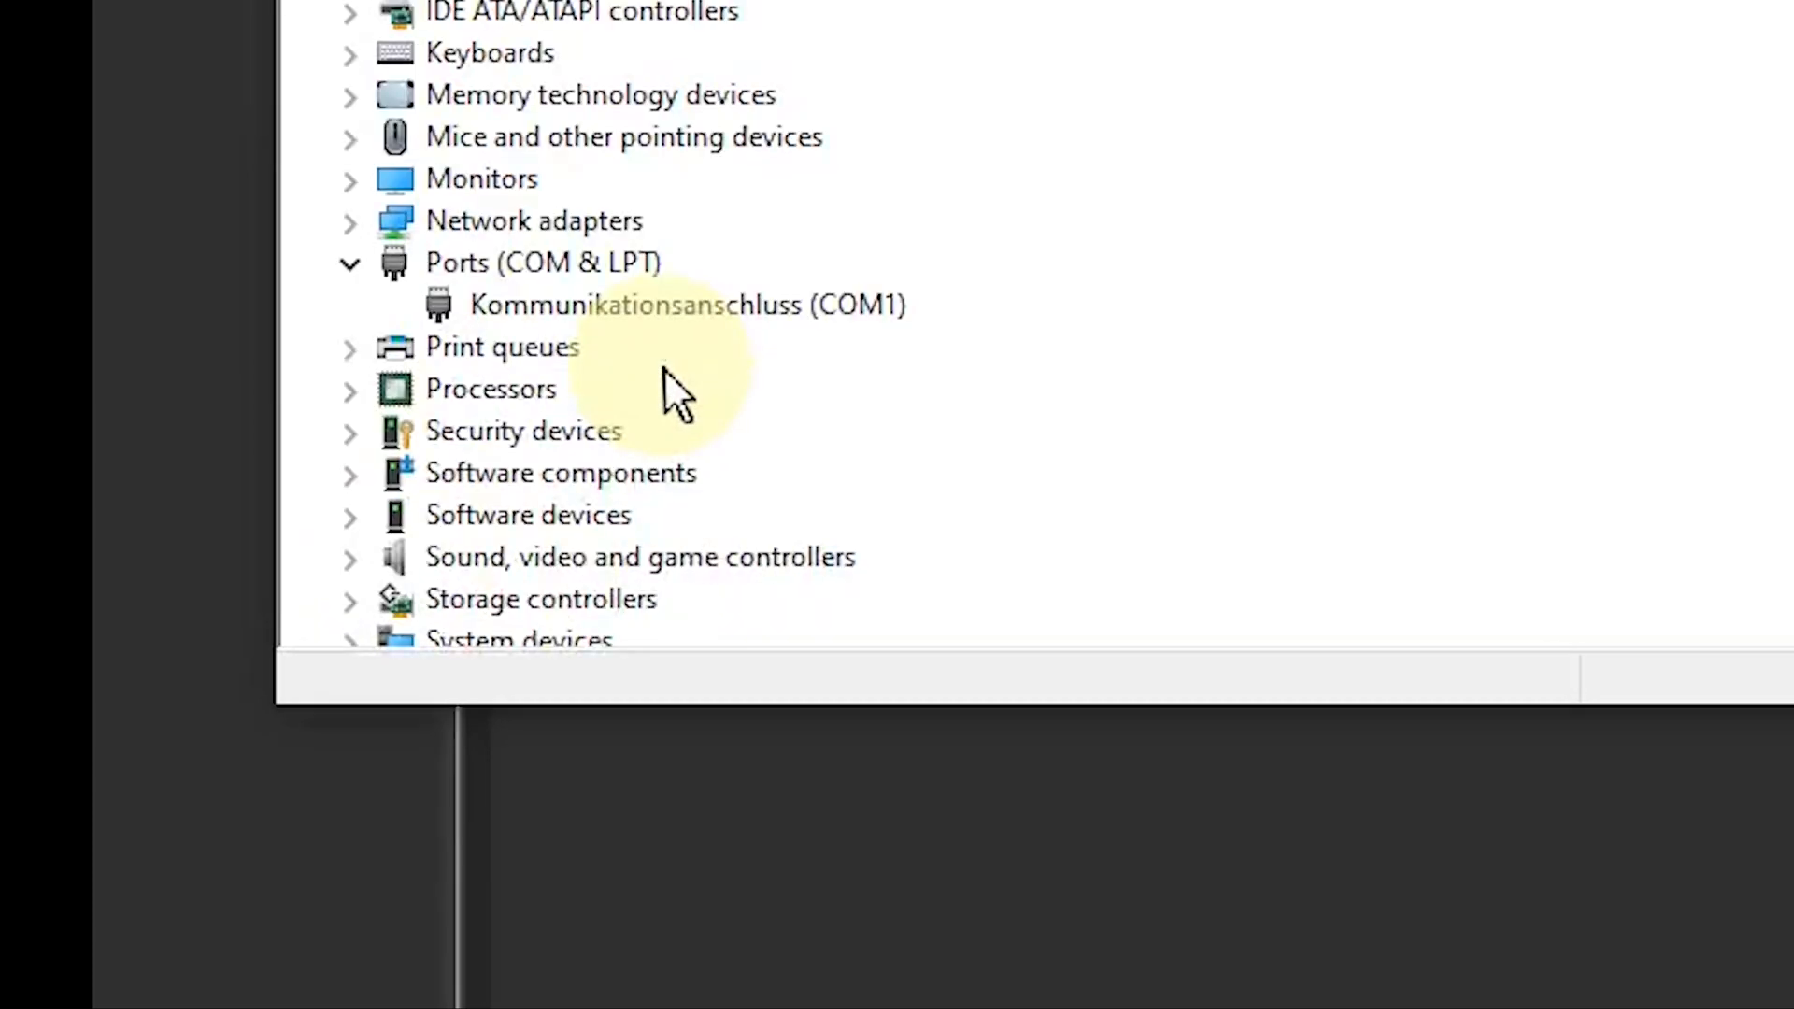
# - Switch back to the eFLAT Utility, confirm the serial connection setup with COM8, and connect to the eFLAT
pyautogui.click(644, 337)
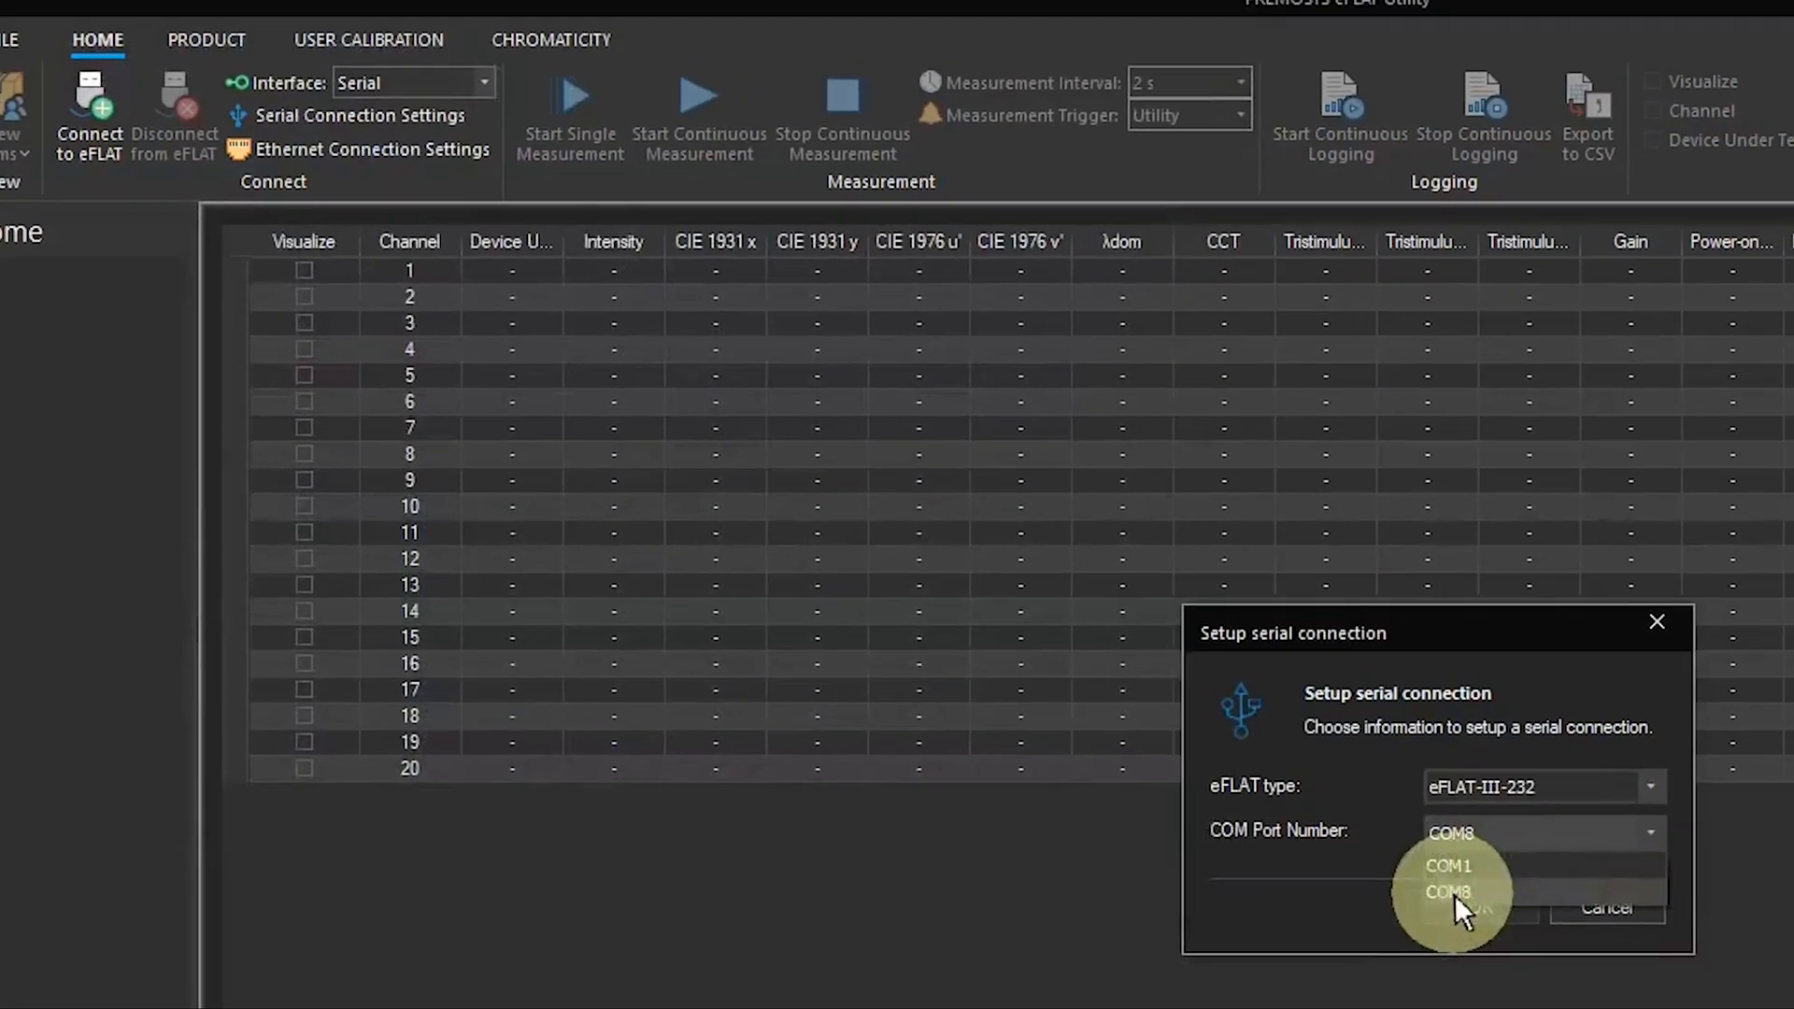
pyautogui.click(1454, 896)
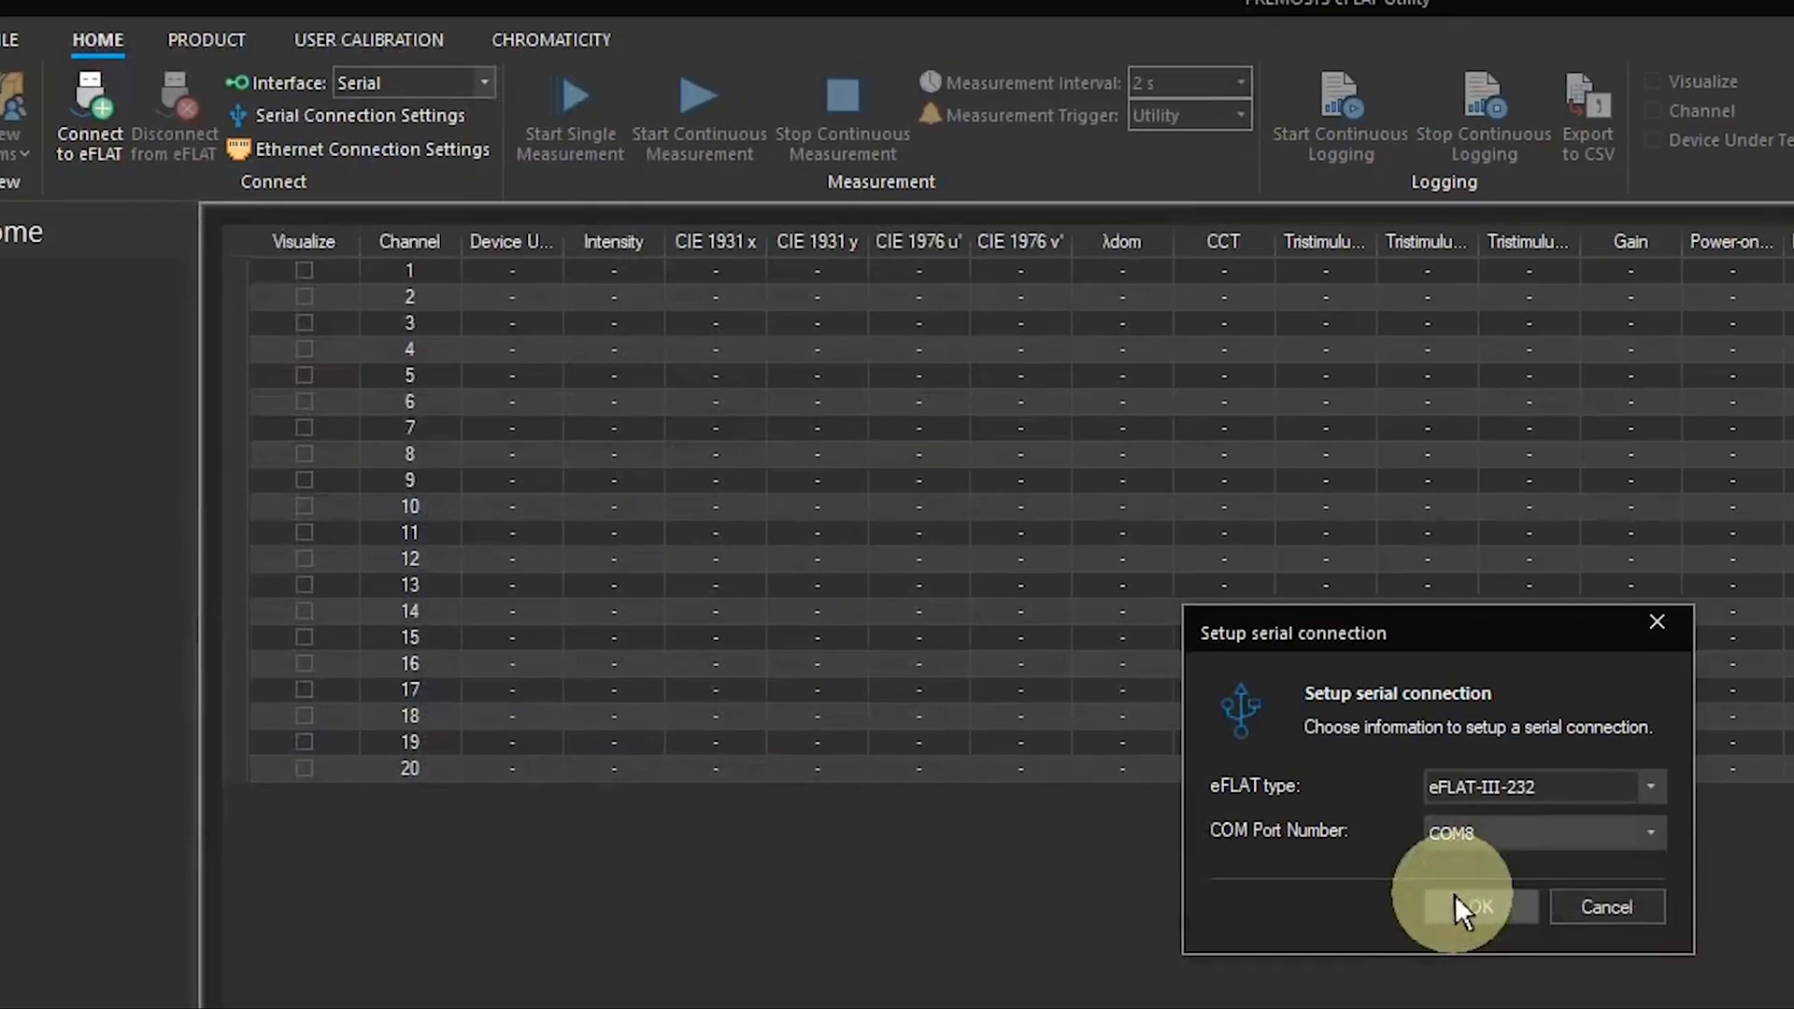
pyautogui.click(1455, 899)
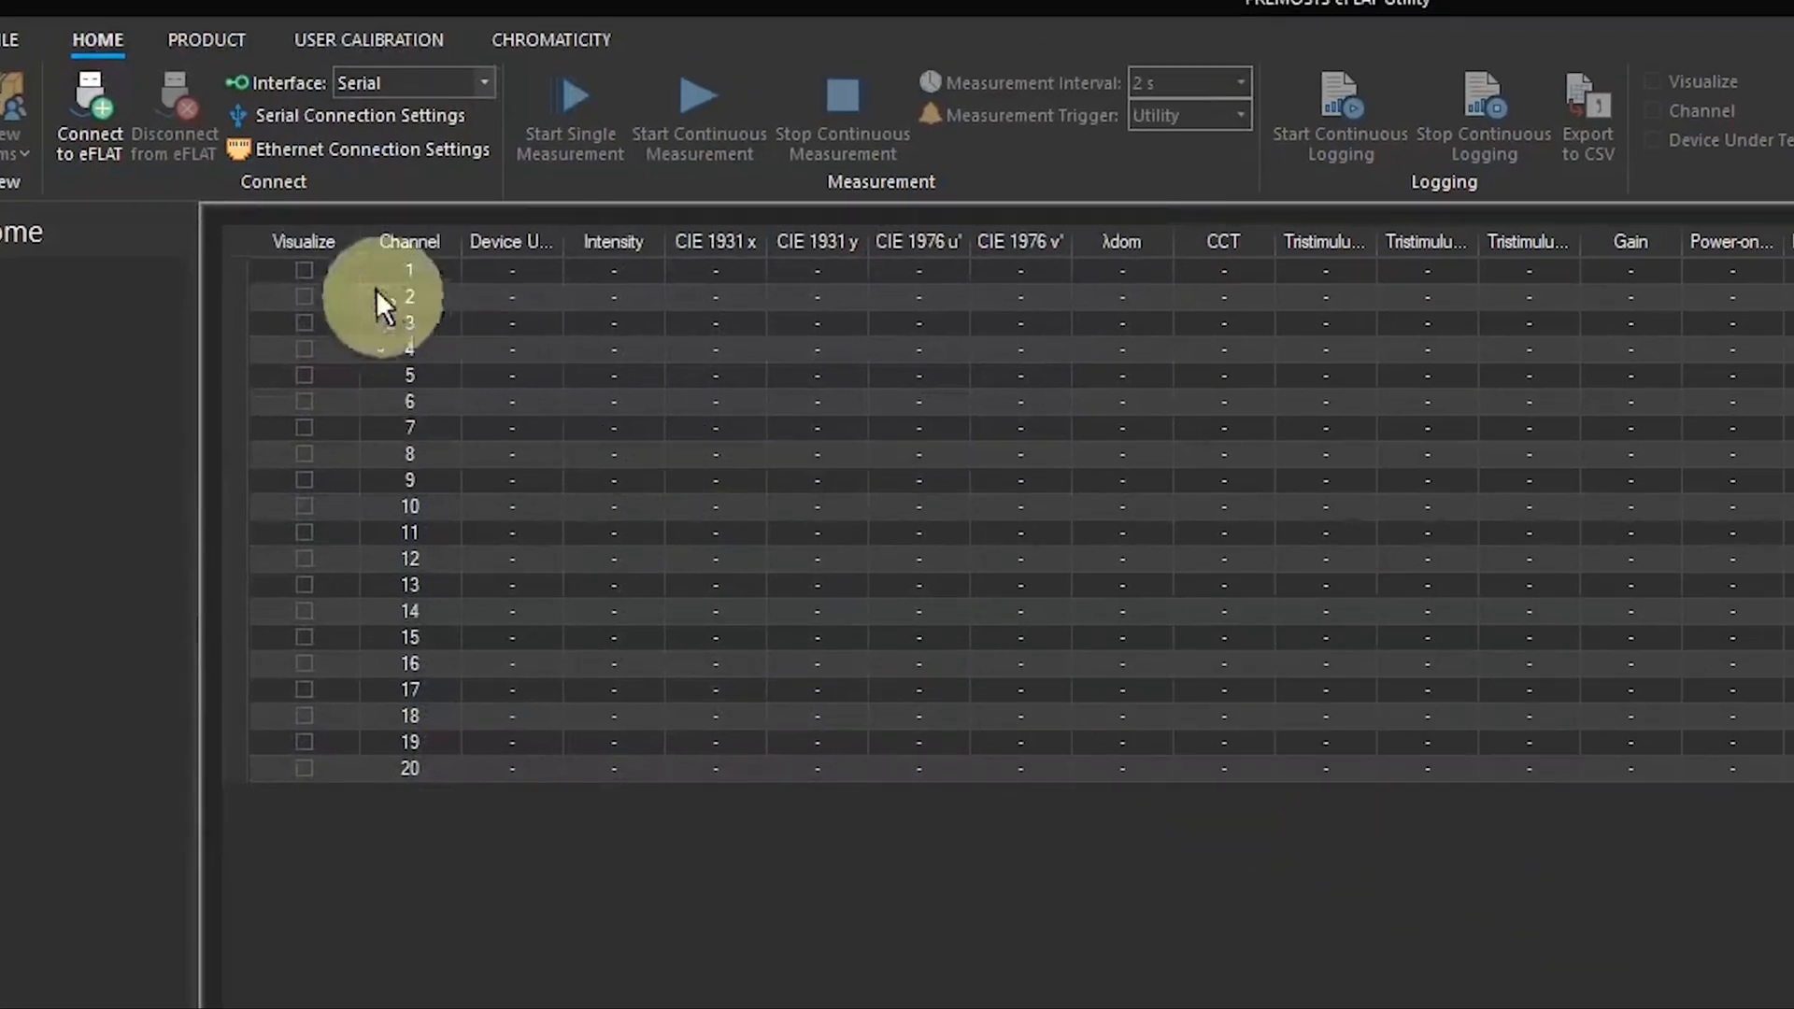
pyautogui.click(111, 144)
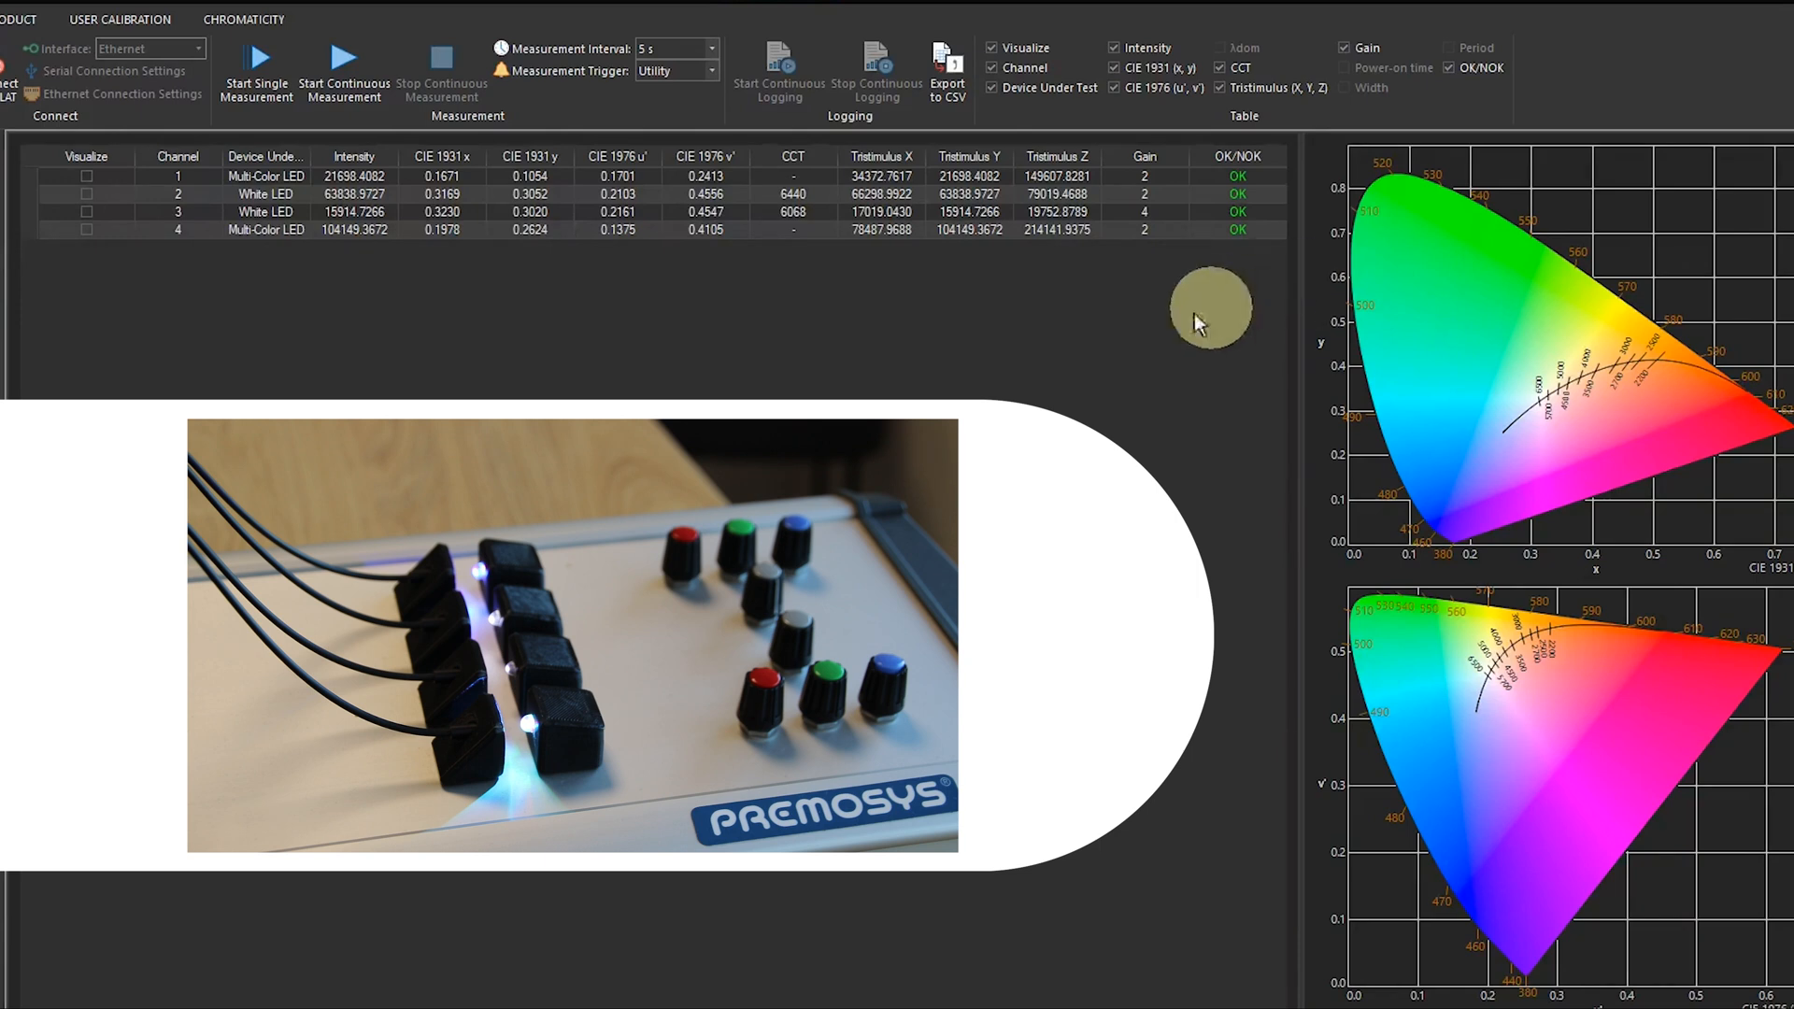
# - Set the measurement interval to 2 s and choose Utility as the measurement trigger
pyautogui.click(711, 49)
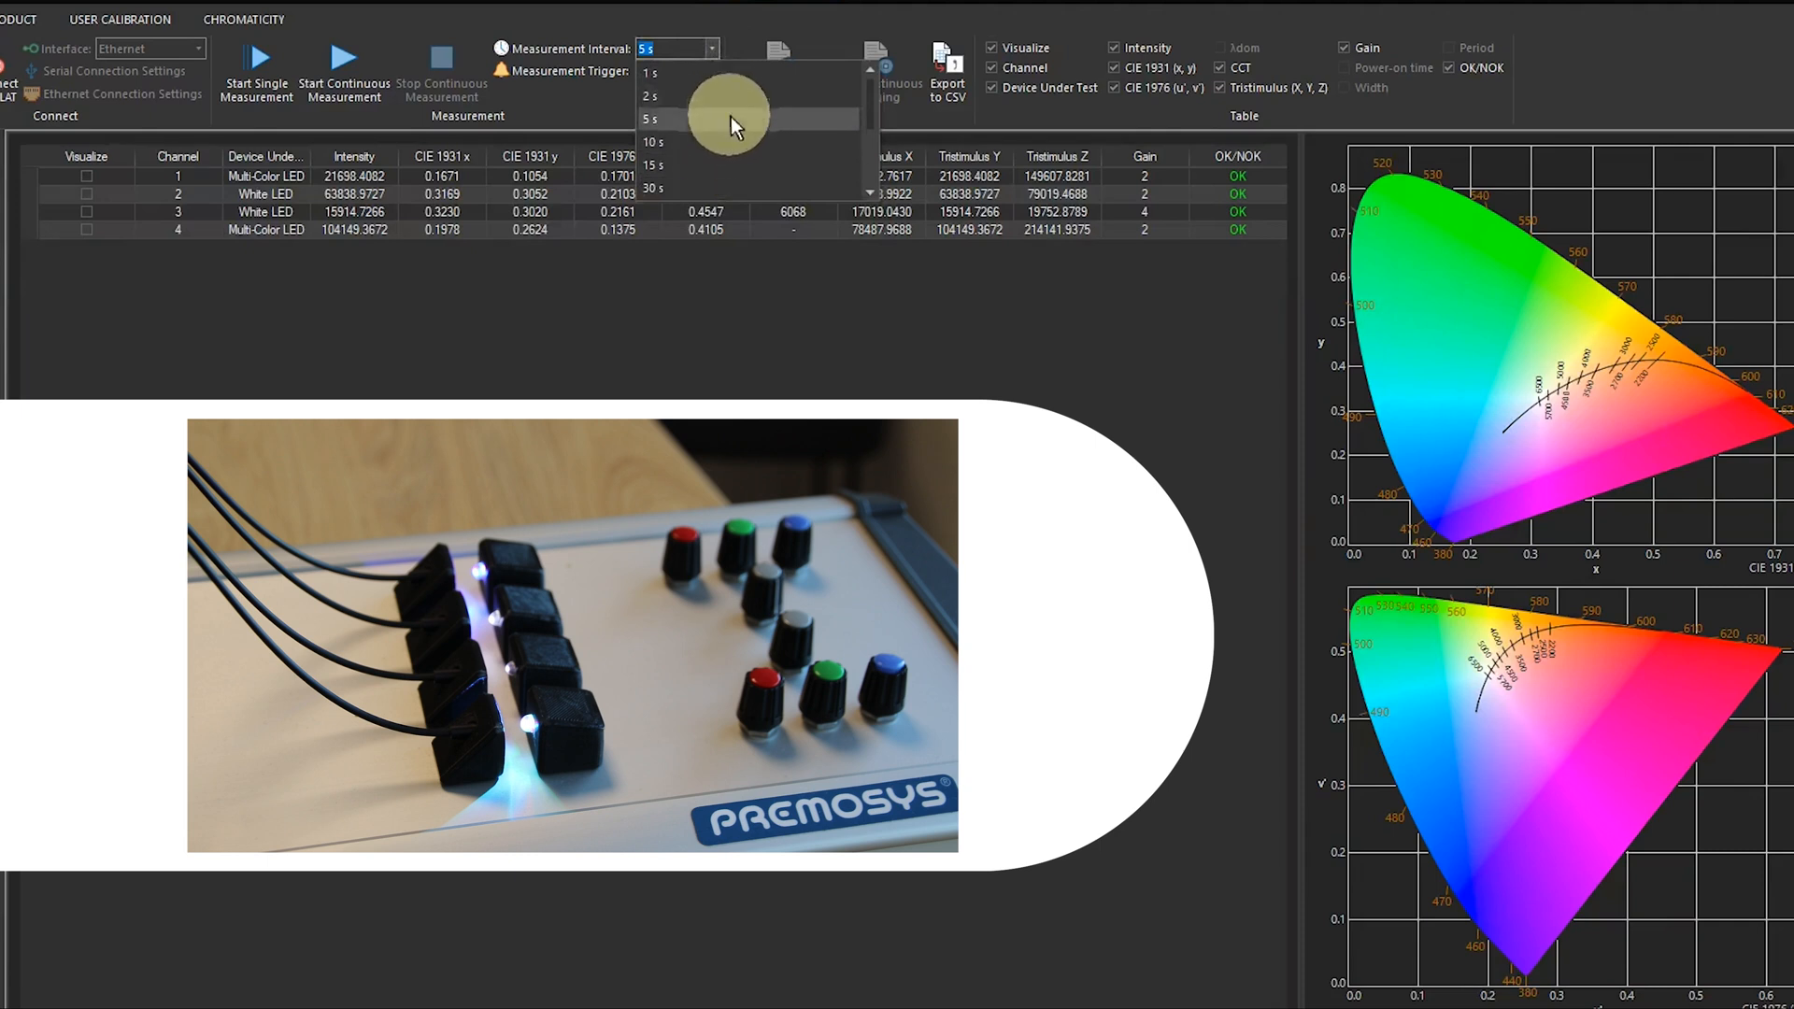
pyautogui.click(731, 116)
pyautogui.click(711, 49)
pyautogui.click(696, 85)
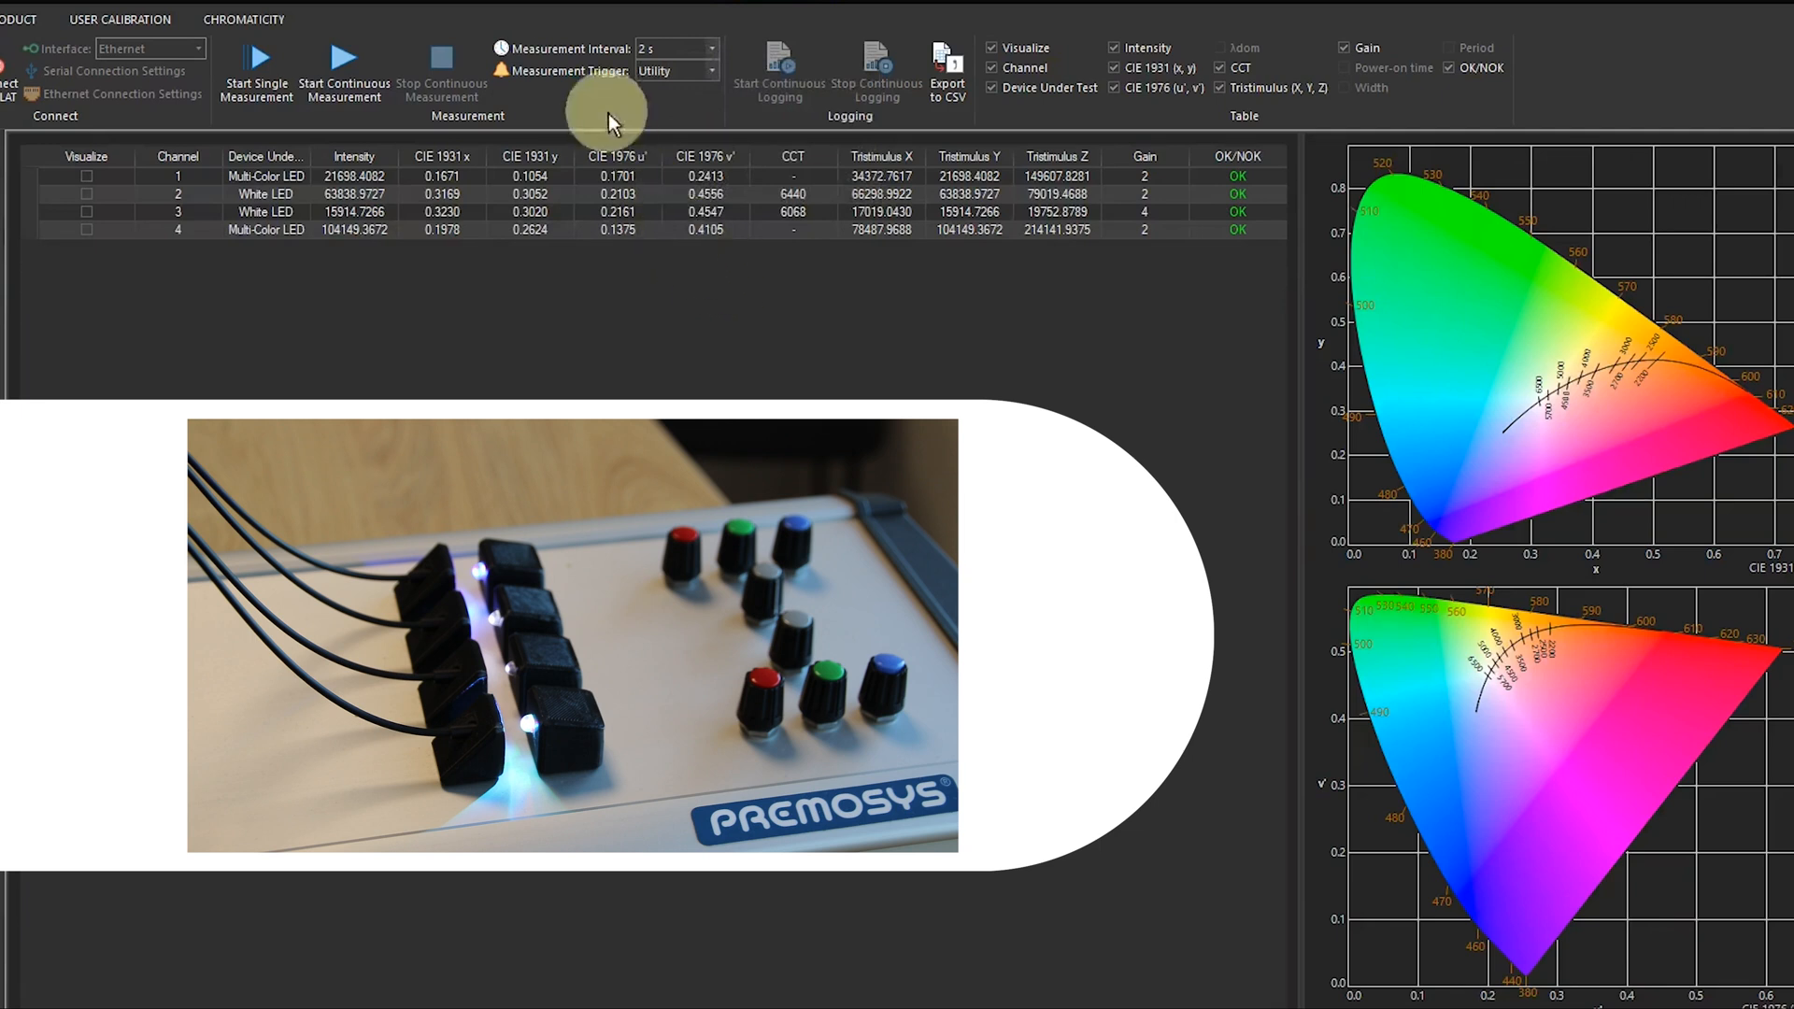
pyautogui.click(712, 74)
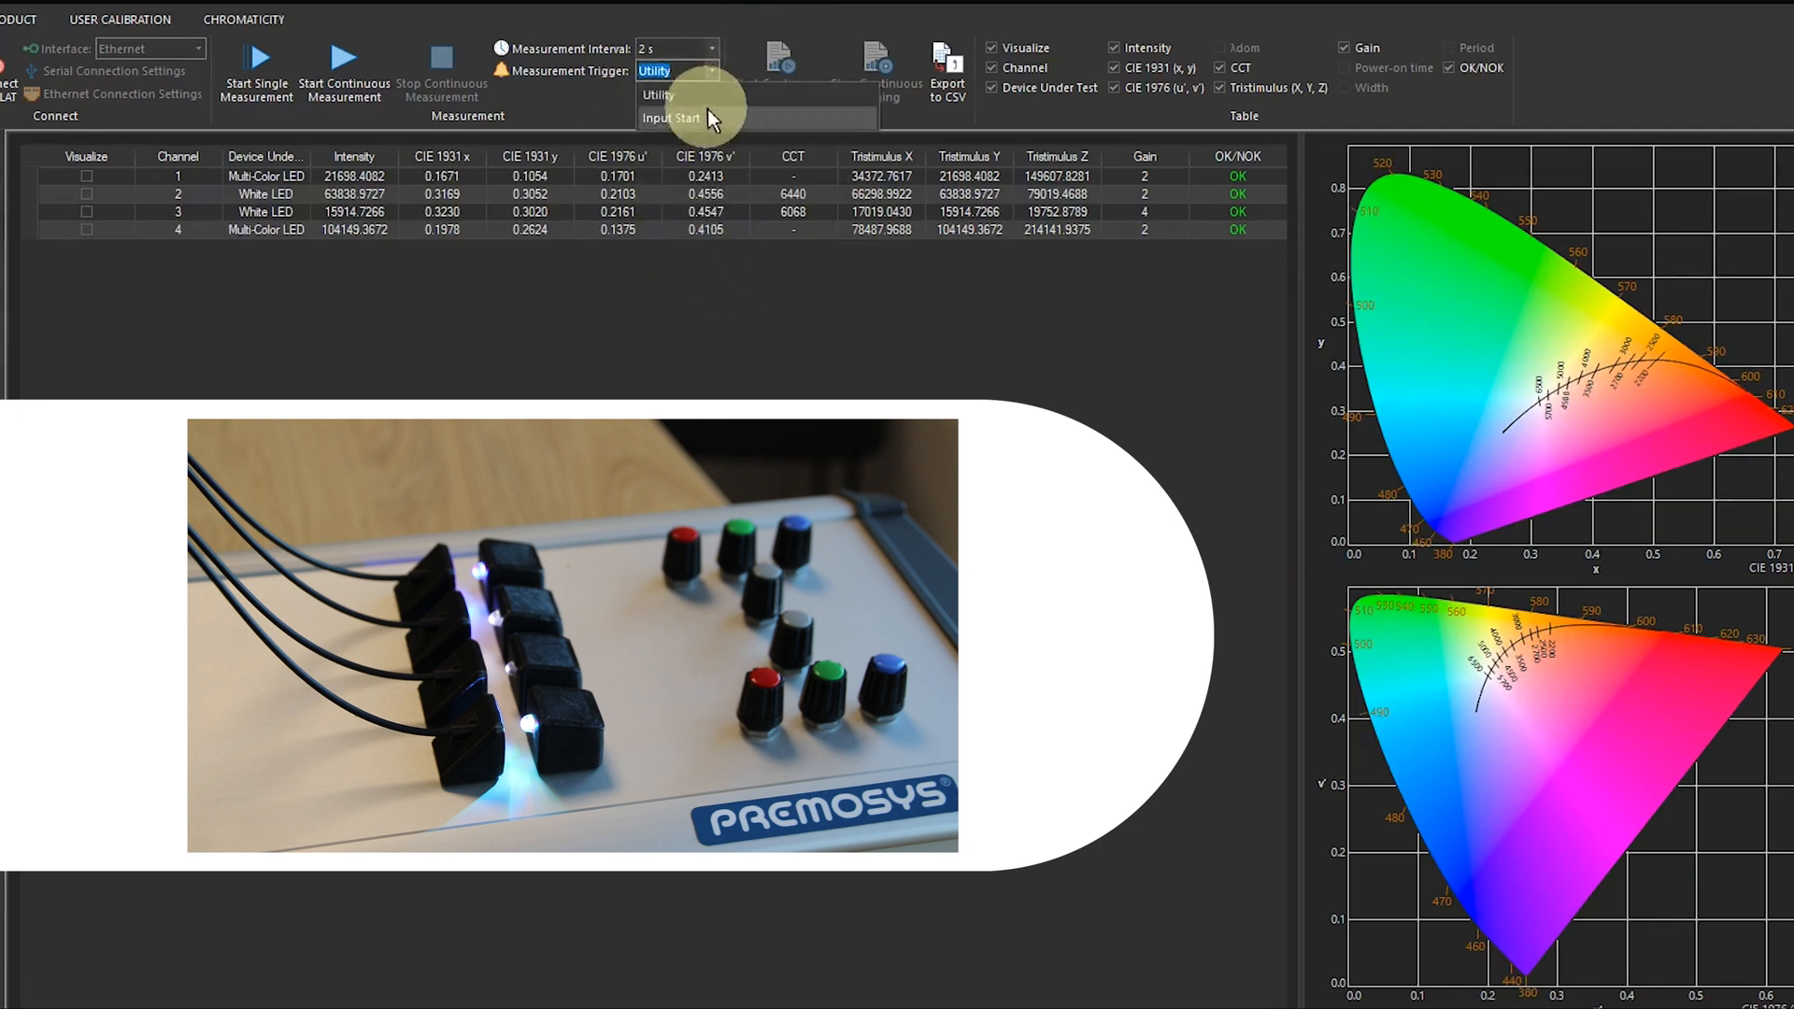
pyautogui.click(707, 98)
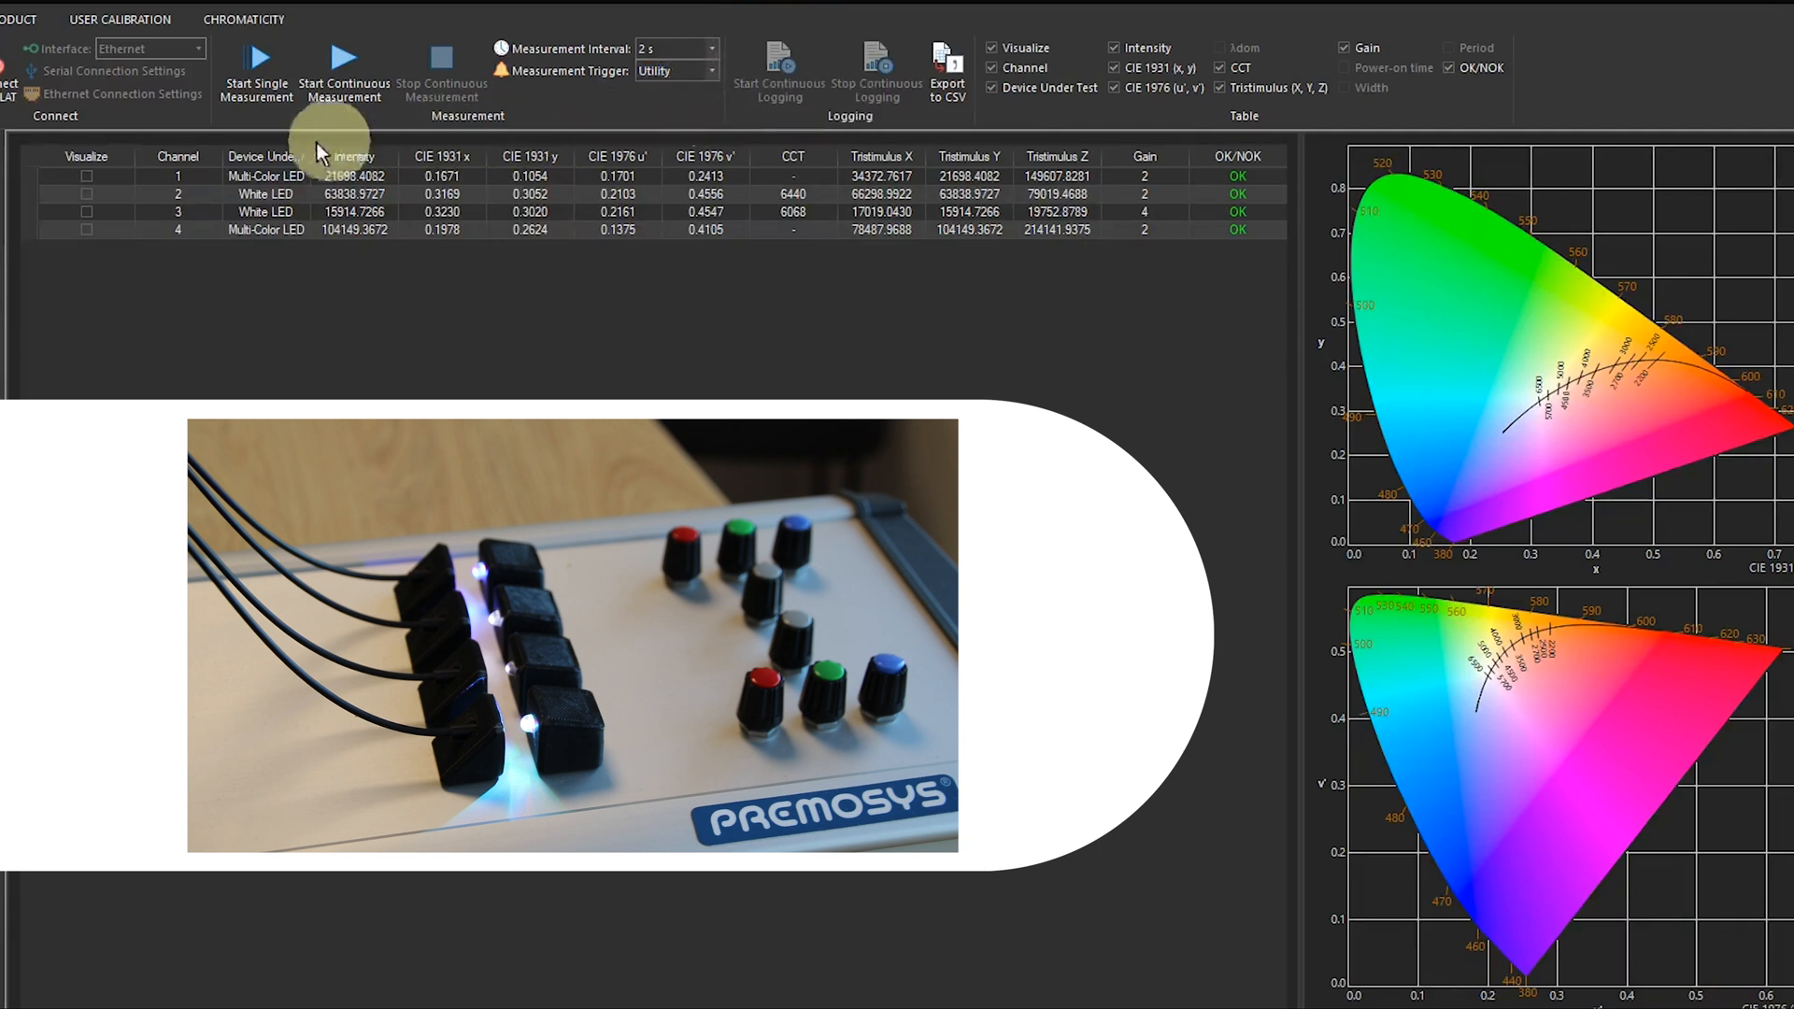
# - Take a single measurement of the channels, and briefly run a continuous measurement before stopping it
pyautogui.click(258, 77)
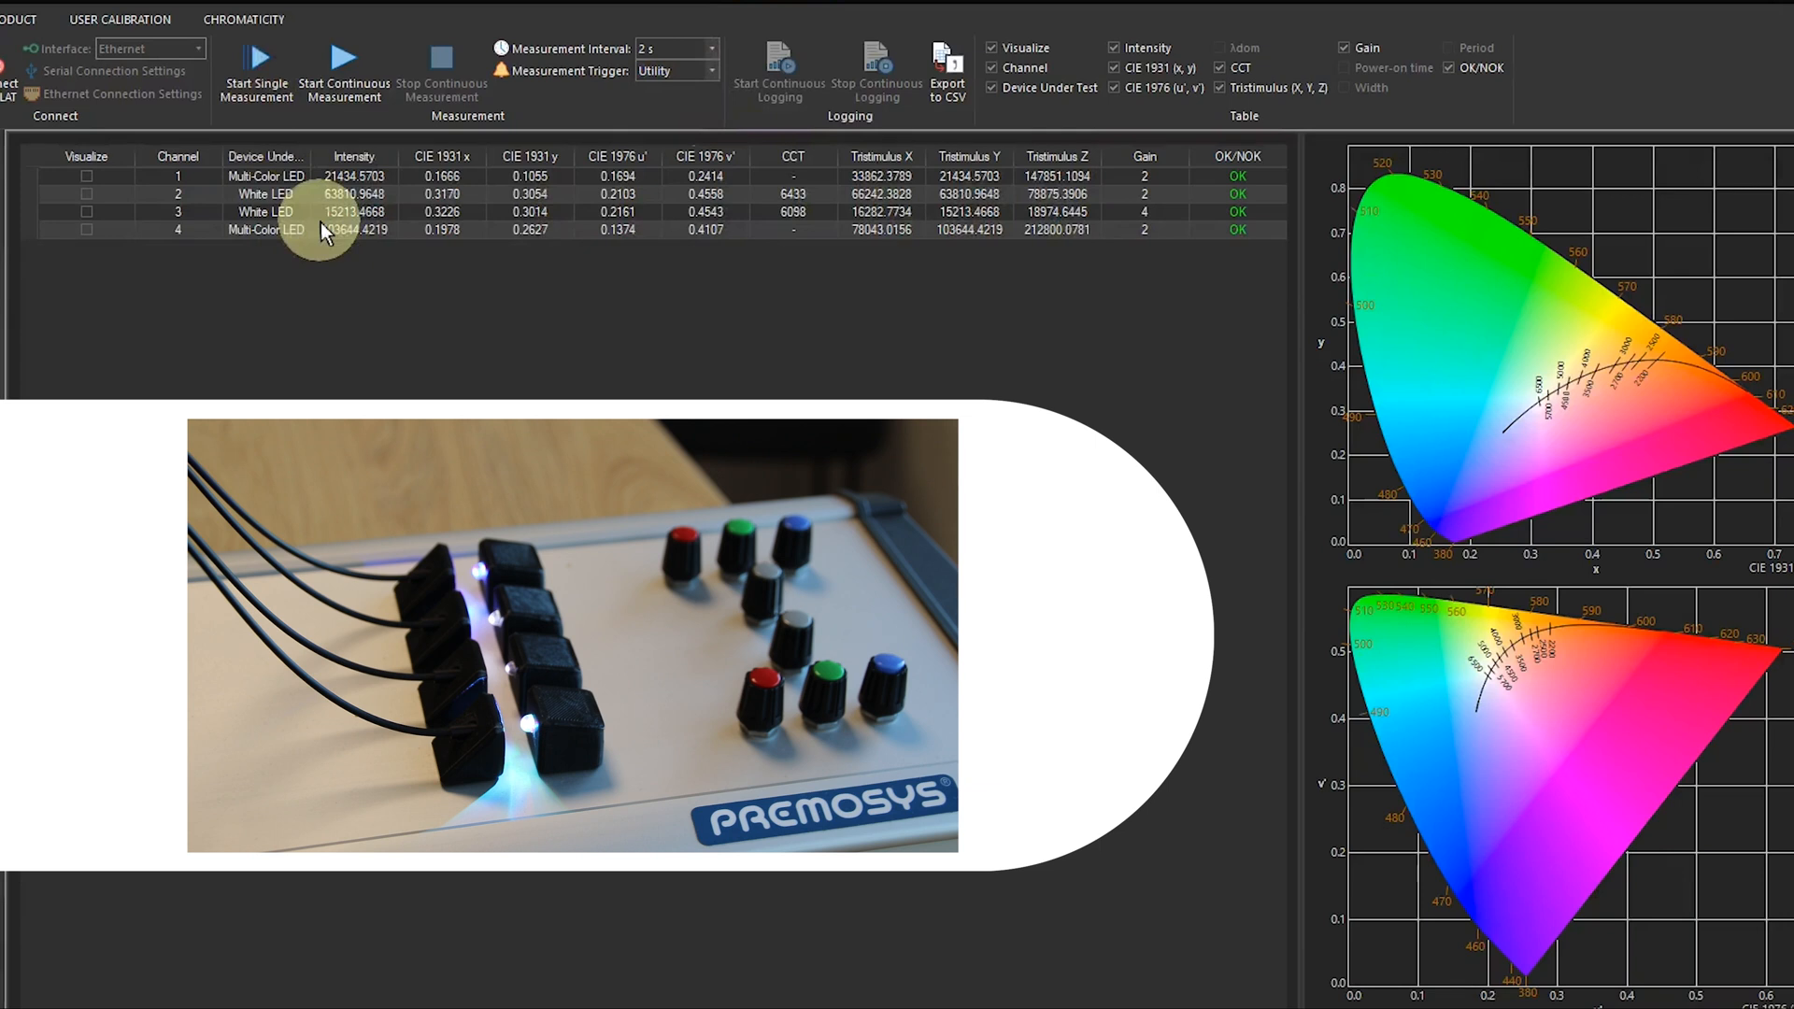
pyautogui.click(349, 94)
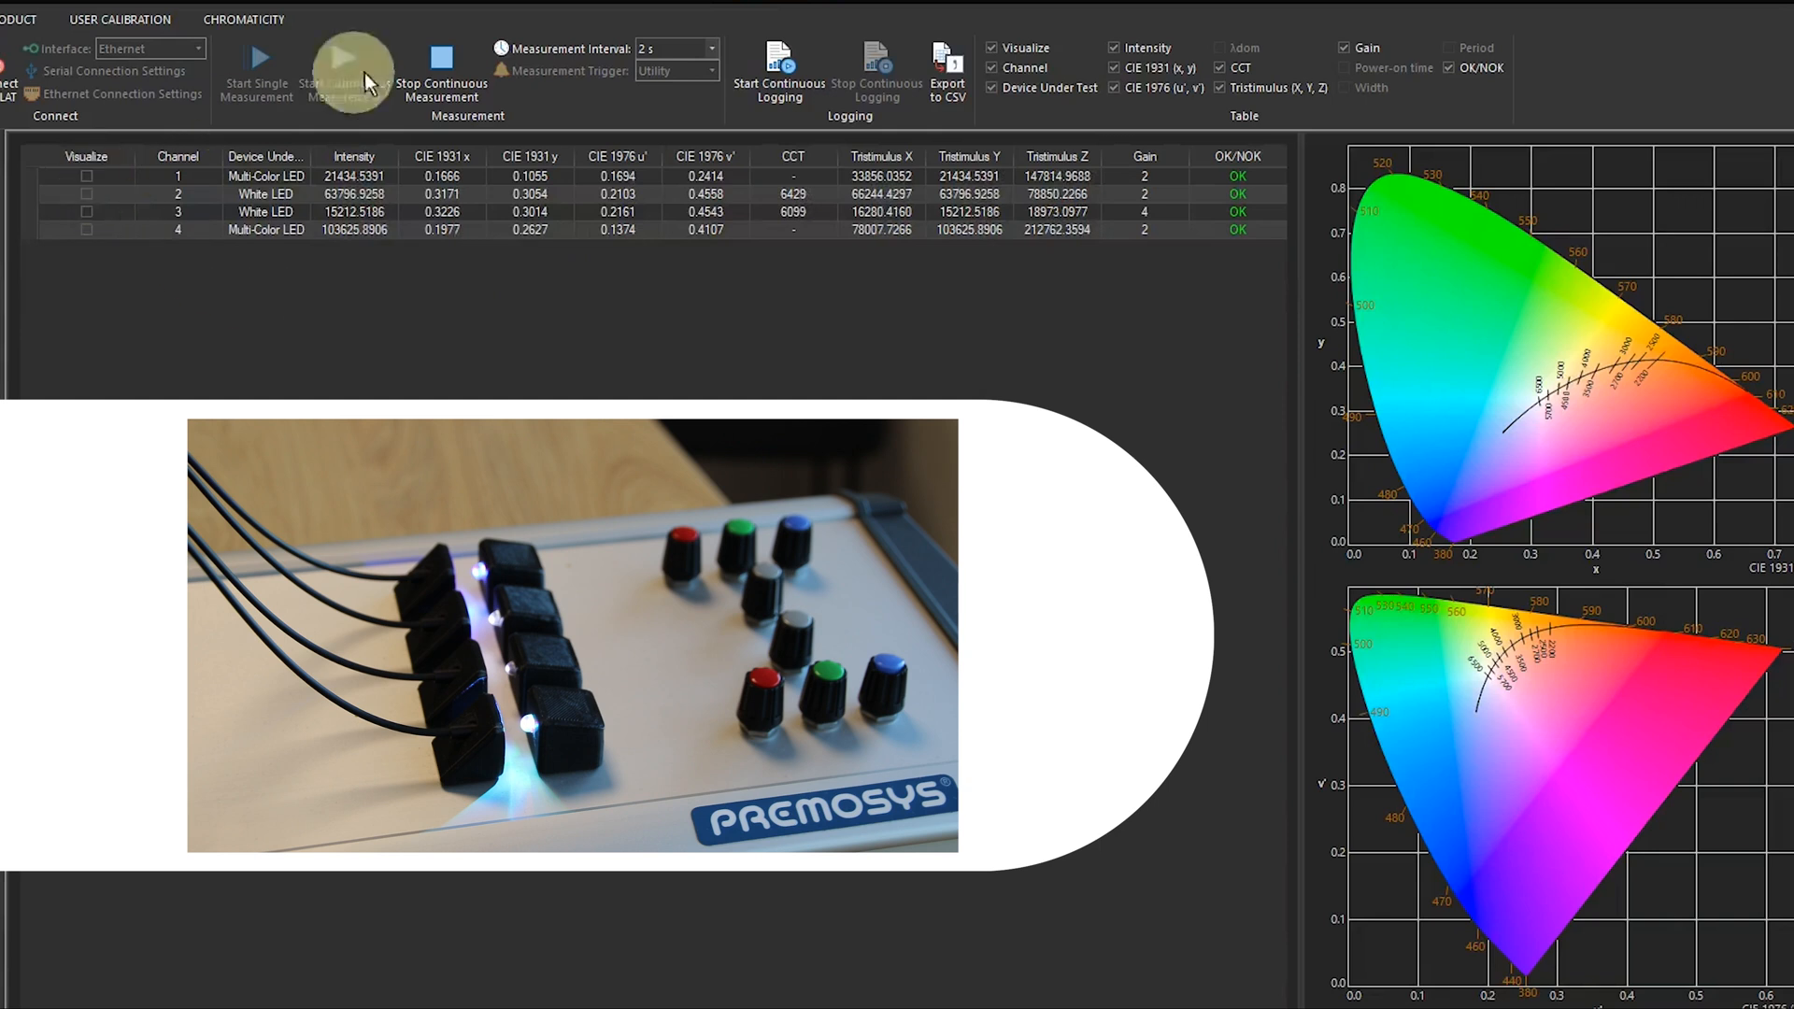
pyautogui.click(442, 68)
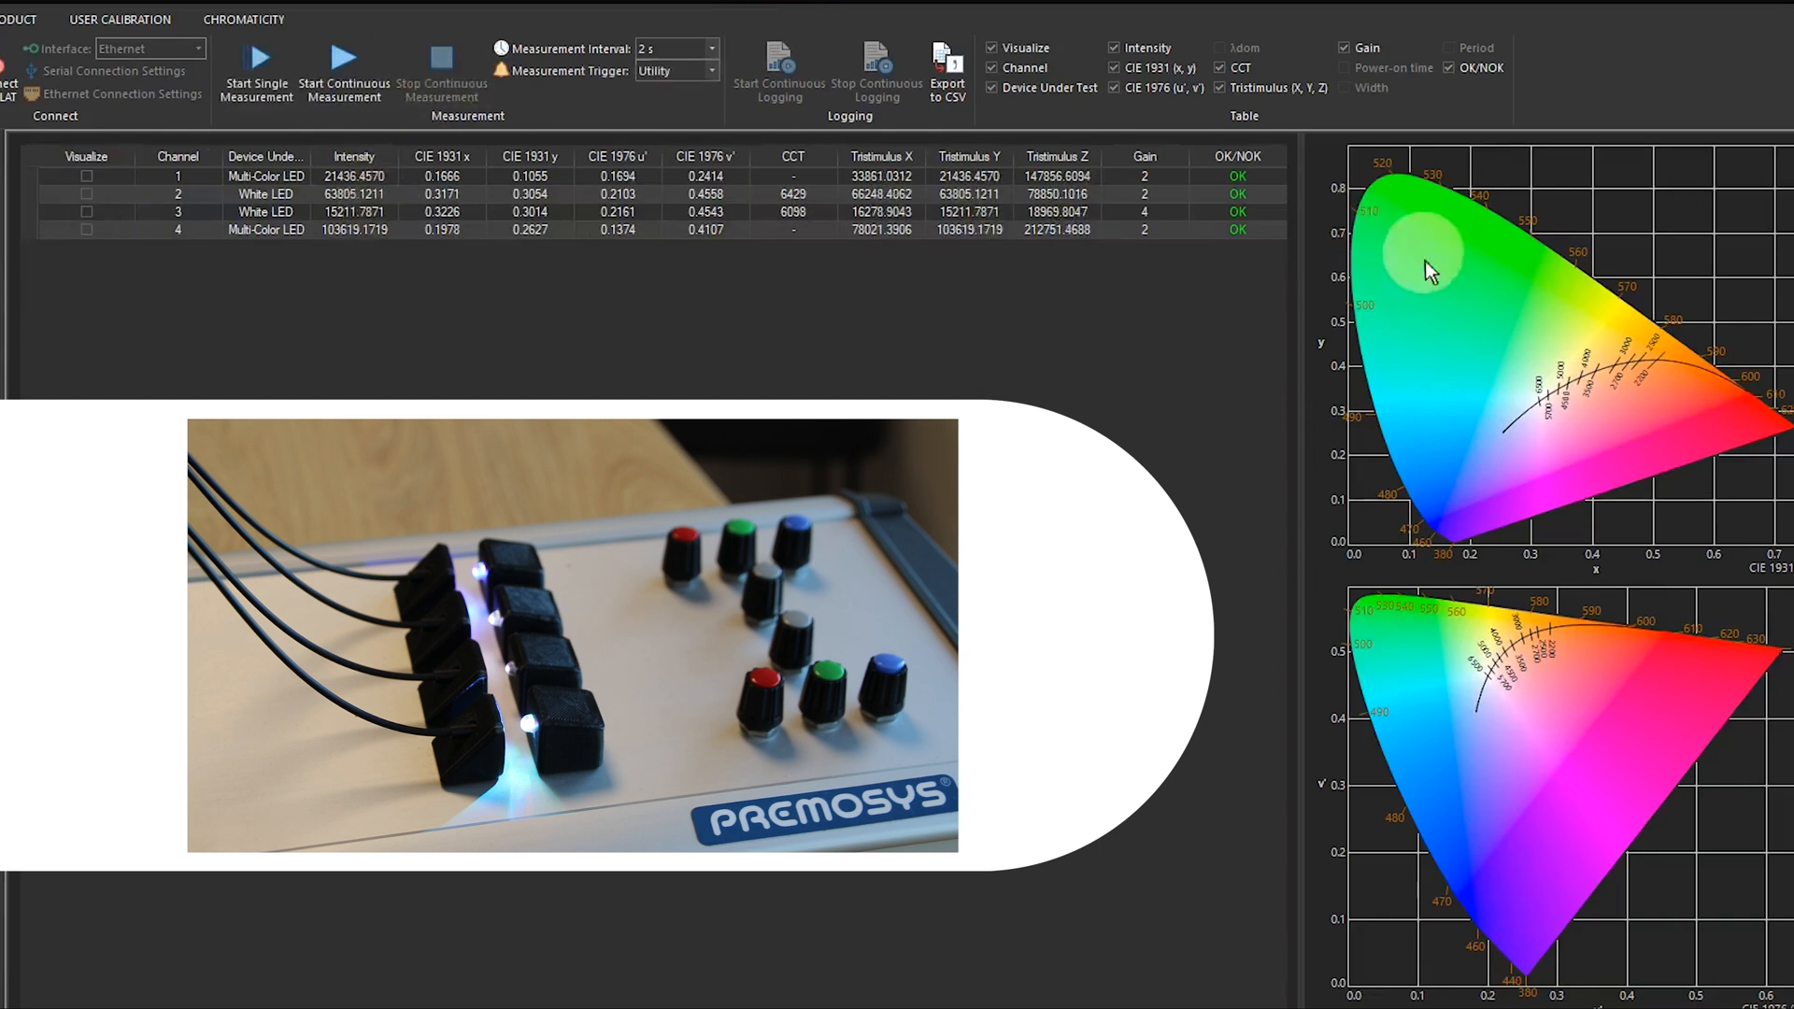
# - Visualize channels 1 and 4 in the chromaticity diagrams, and run a continuous measurement before stopping it
pyautogui.click(87, 177)
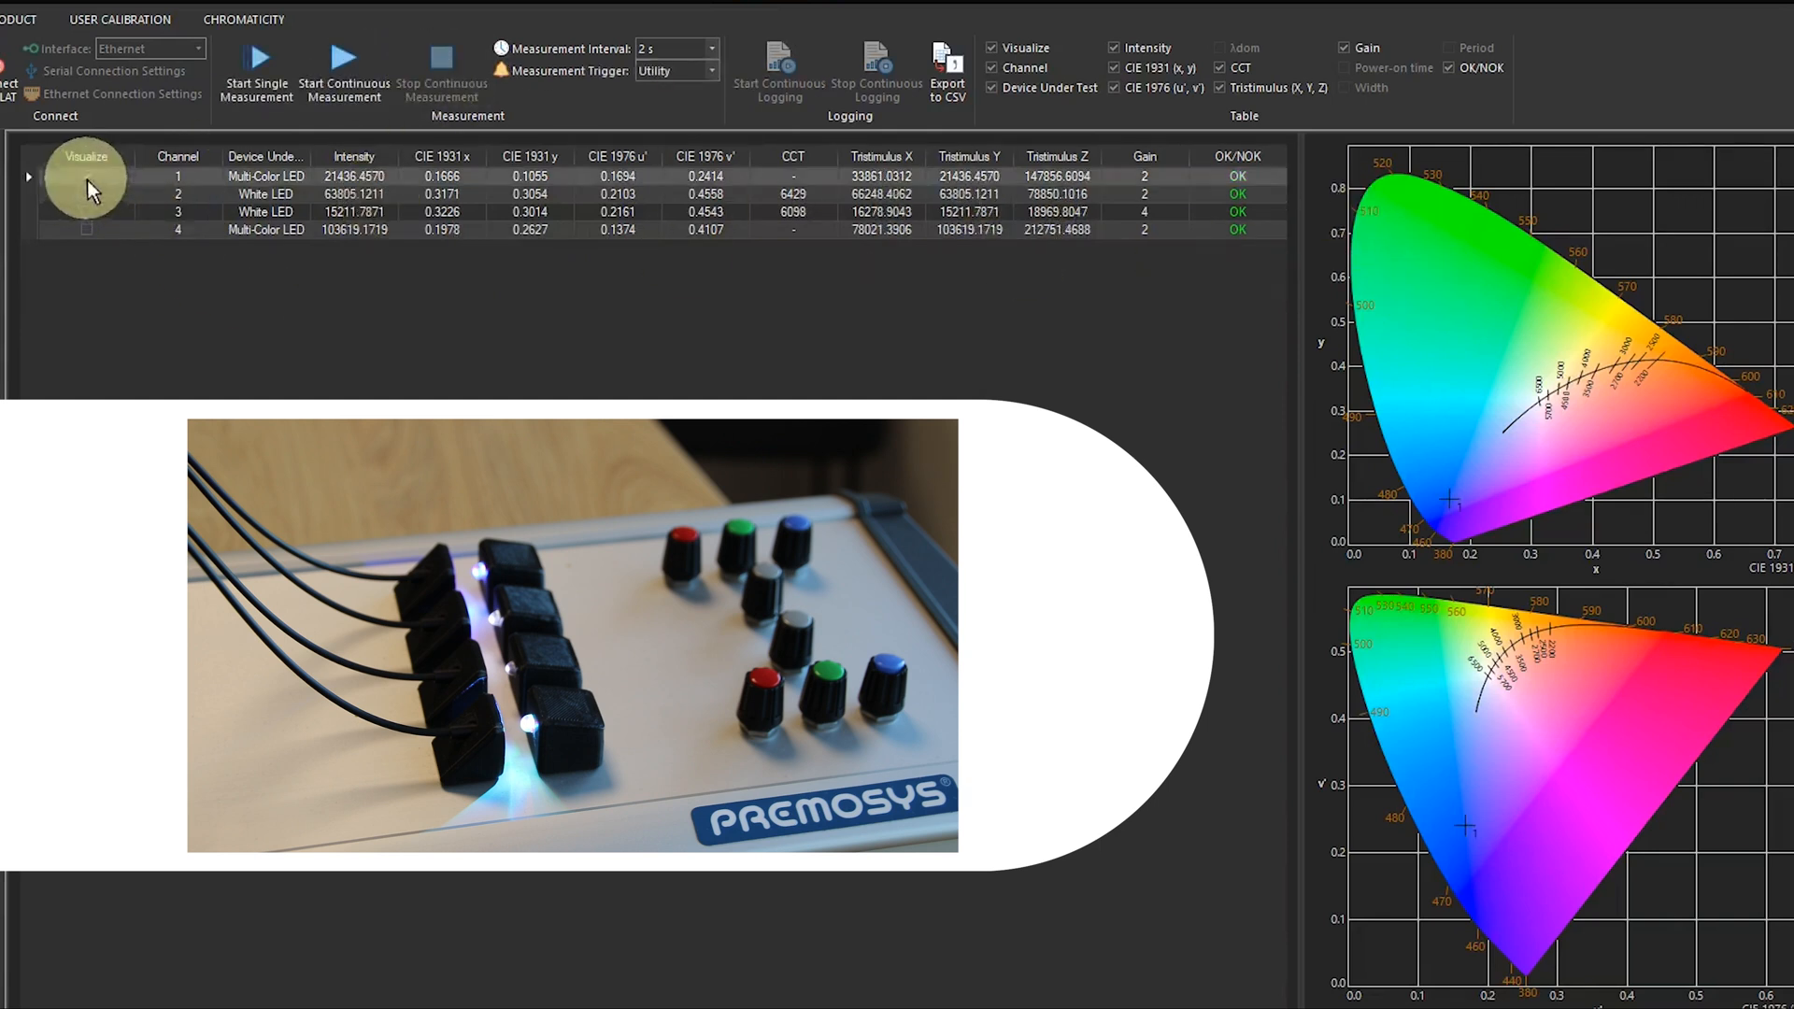
pyautogui.click(88, 230)
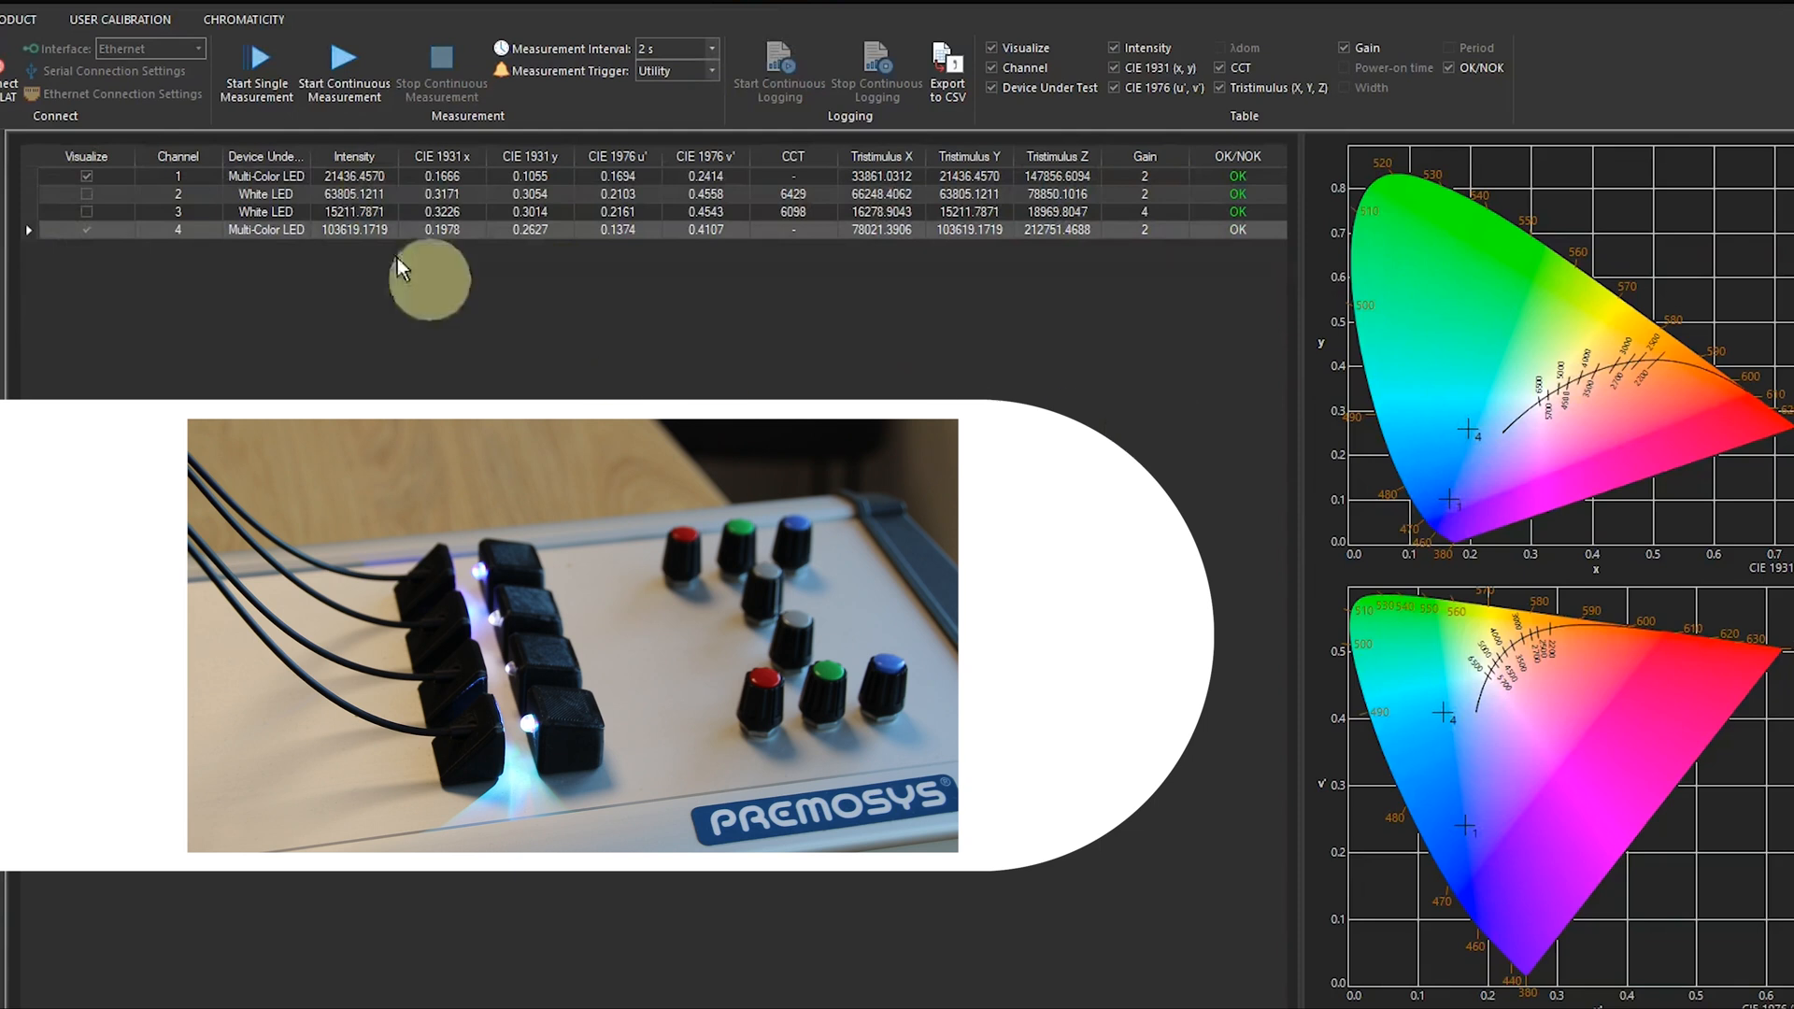
pyautogui.click(336, 88)
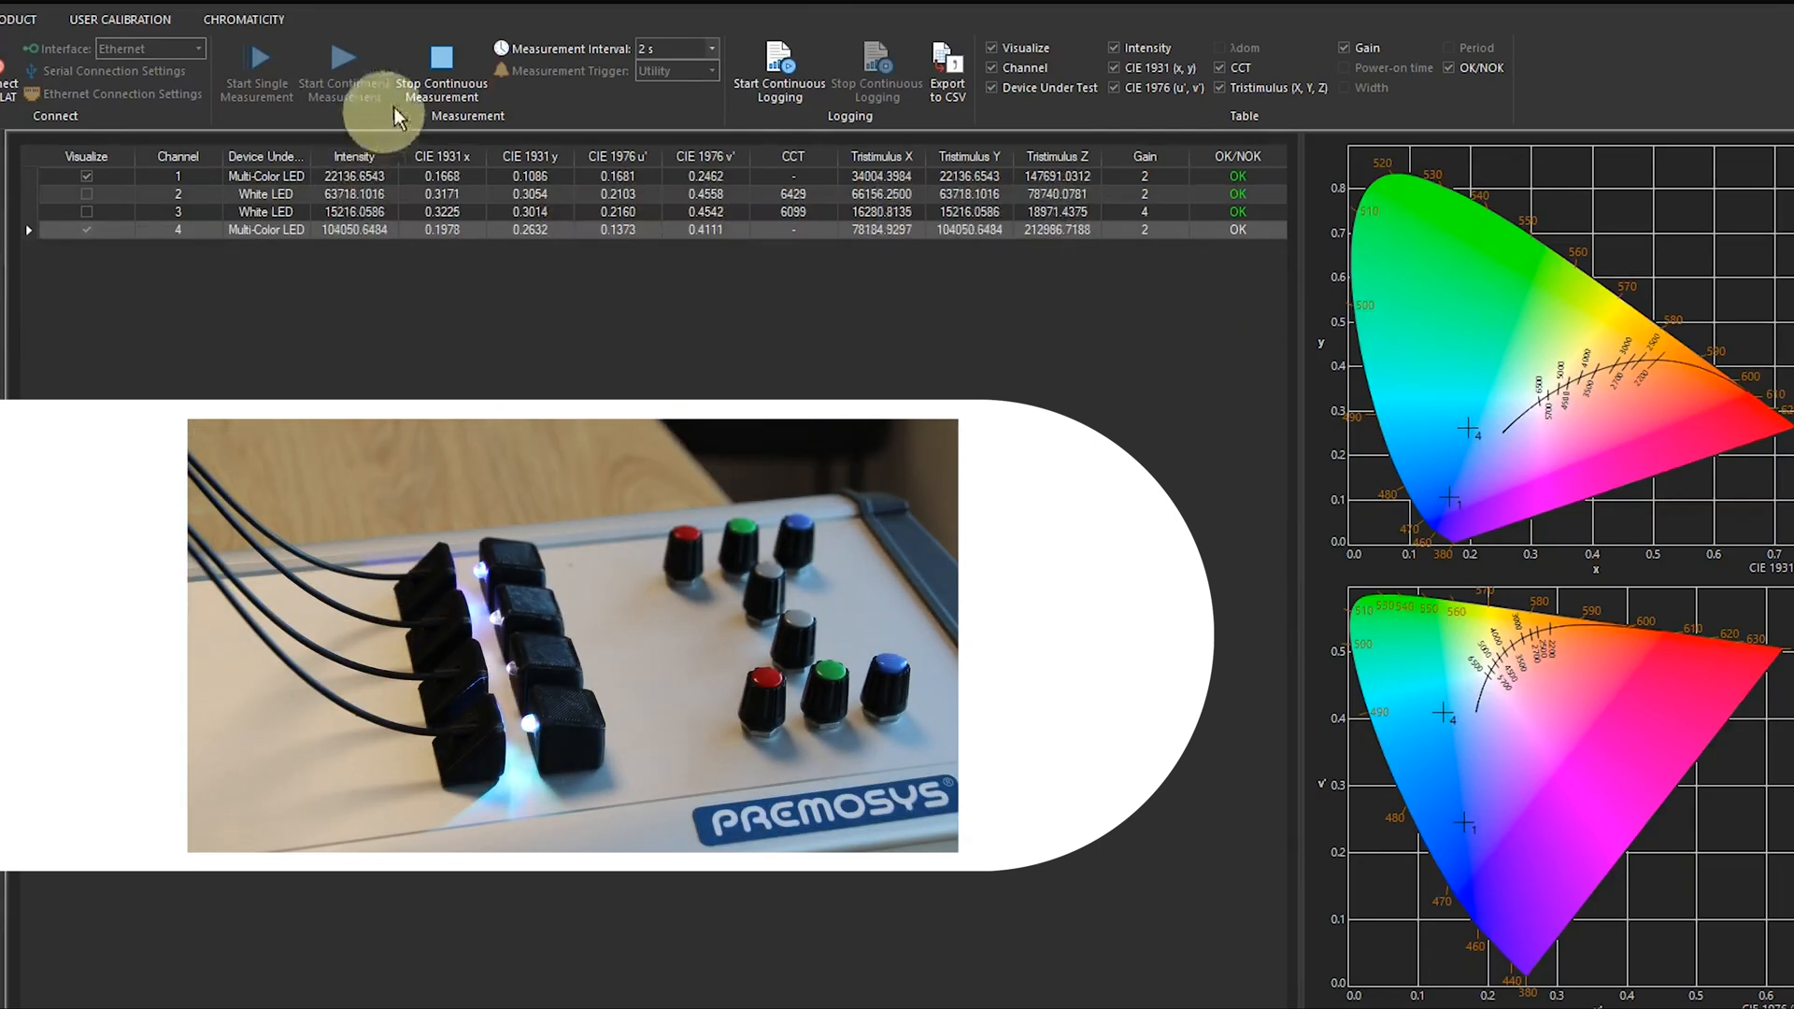
pyautogui.click(432, 82)
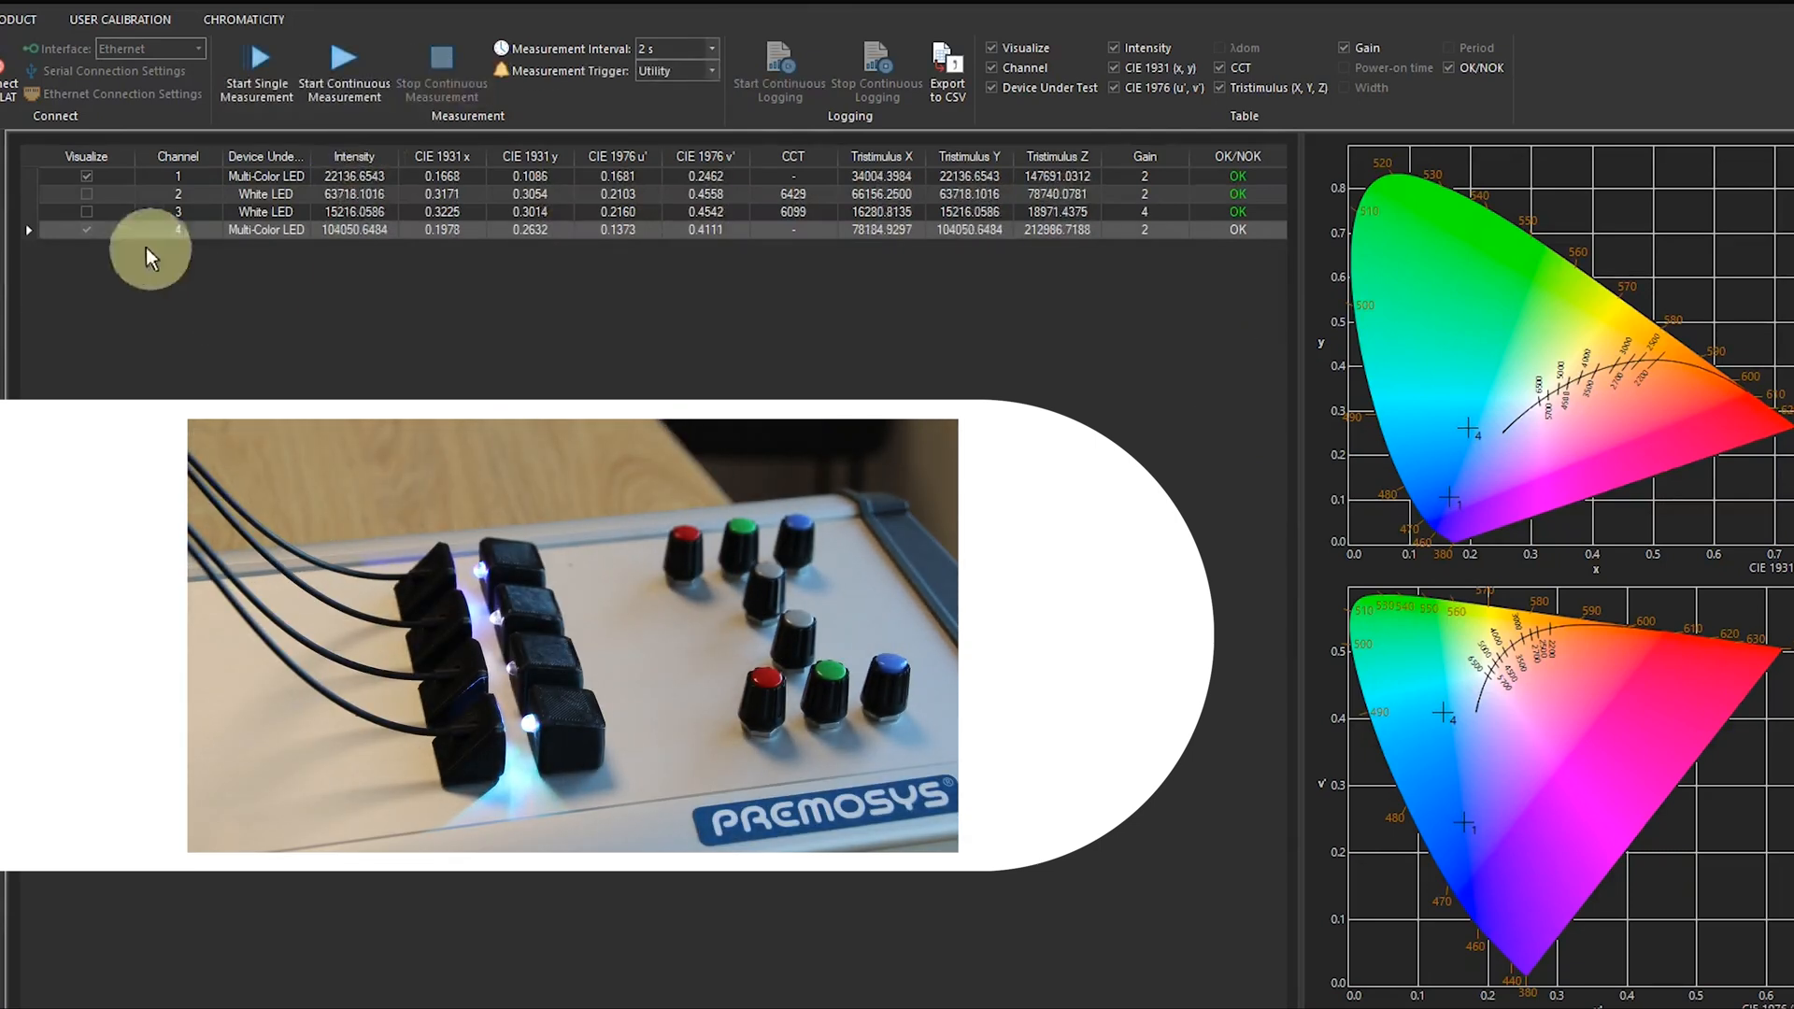
# - Replace the visualized channels 1 and 4 with channels 2 and 3, and run and stop another continuous measurement
pyautogui.click(86, 182)
pyautogui.click(90, 196)
pyautogui.click(91, 211)
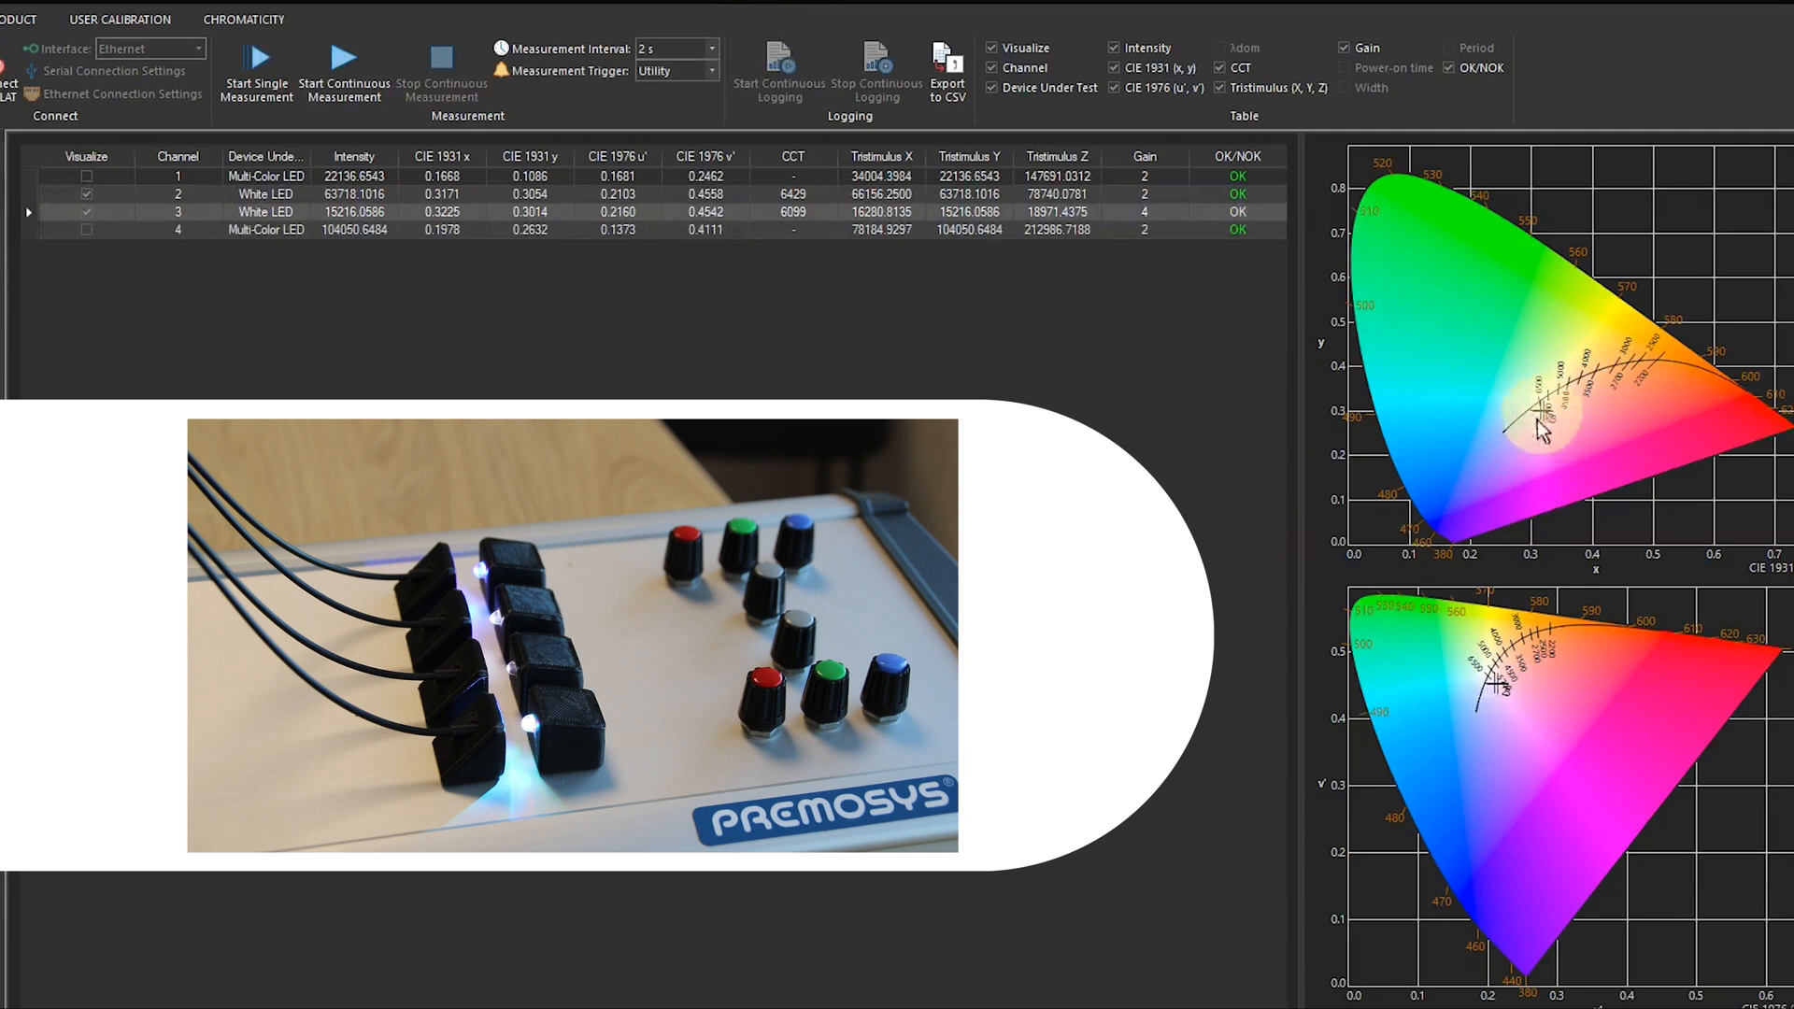
pyautogui.click(347, 69)
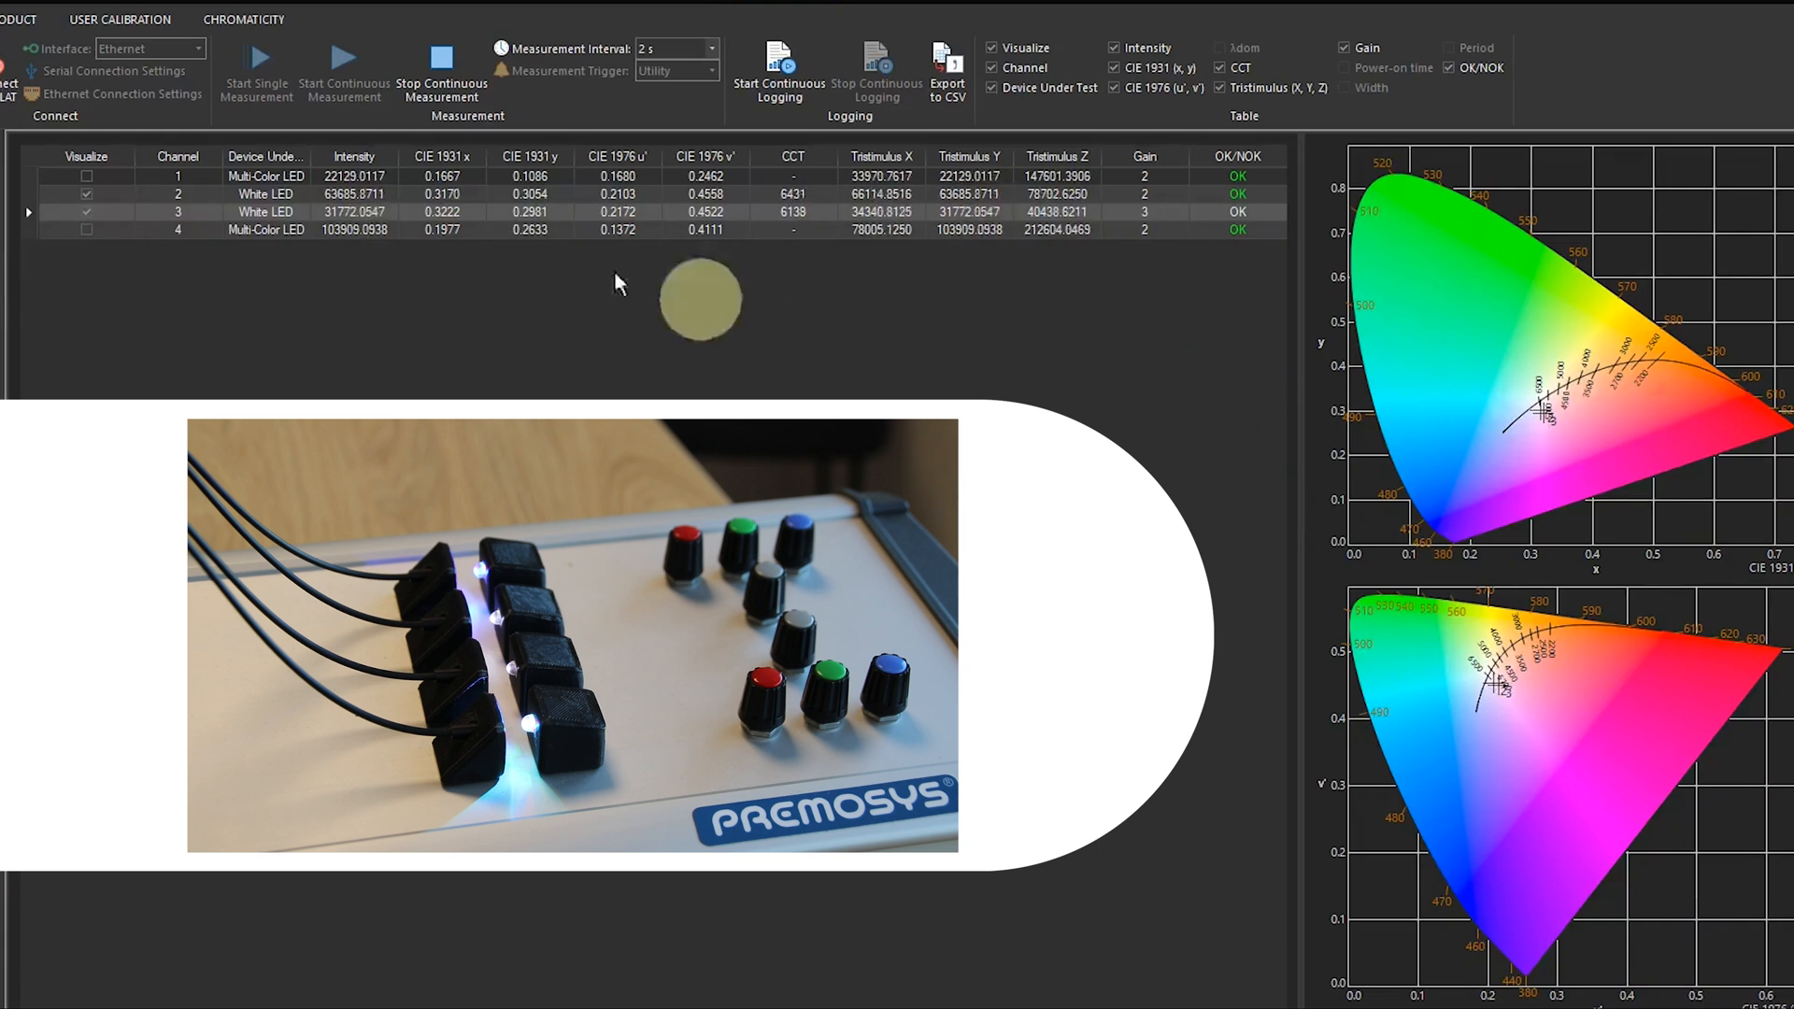
pyautogui.click(441, 70)
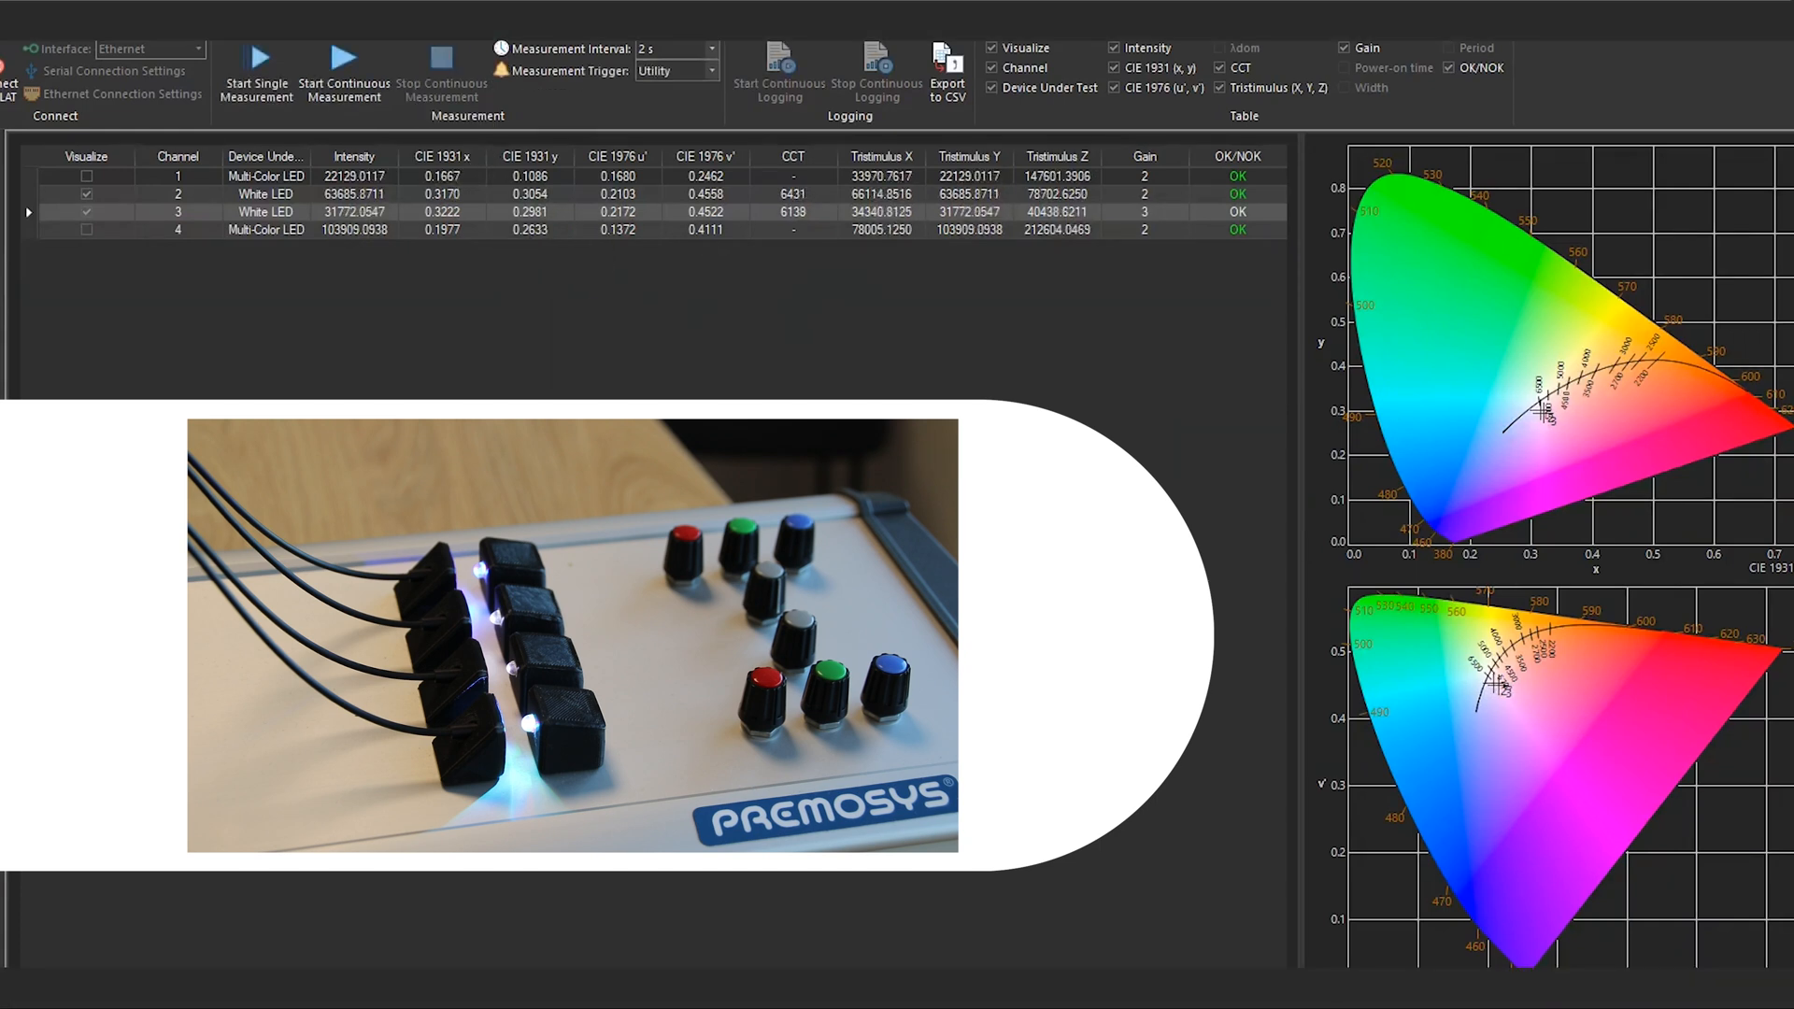